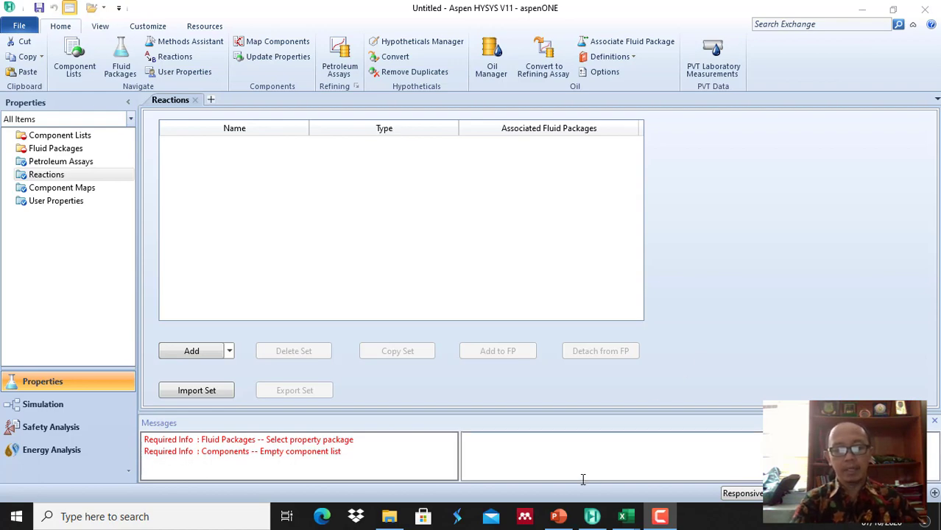
Step: Create a new component list from the HYSYS databank and add n-Butane as a pure component
click(557, 517)
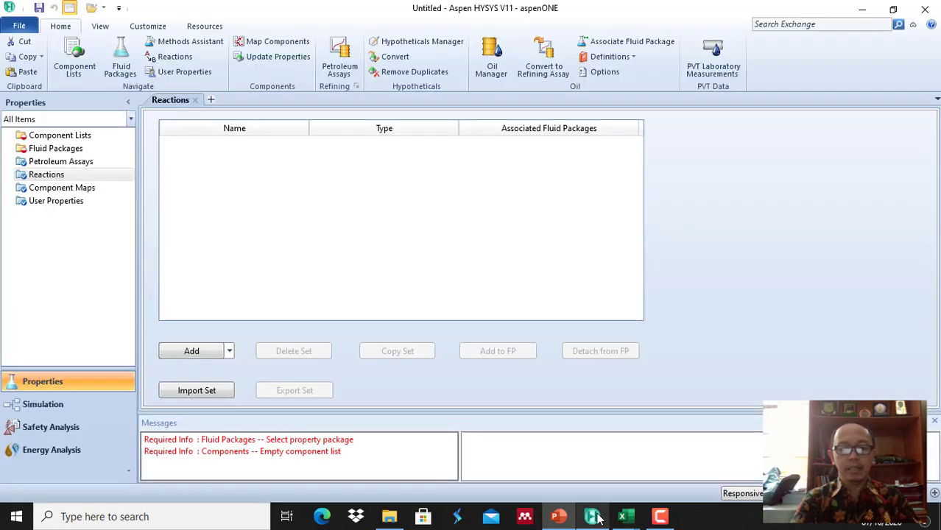
click(593, 516)
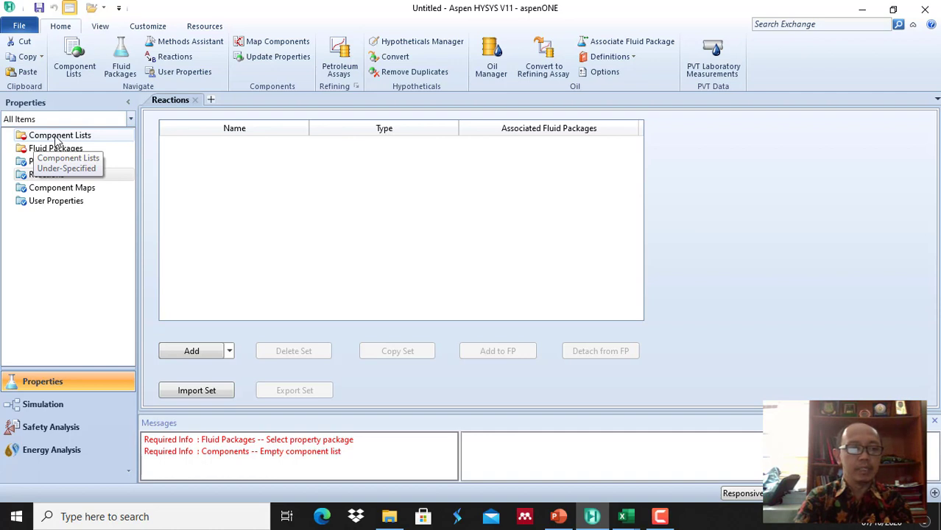
click(57, 140)
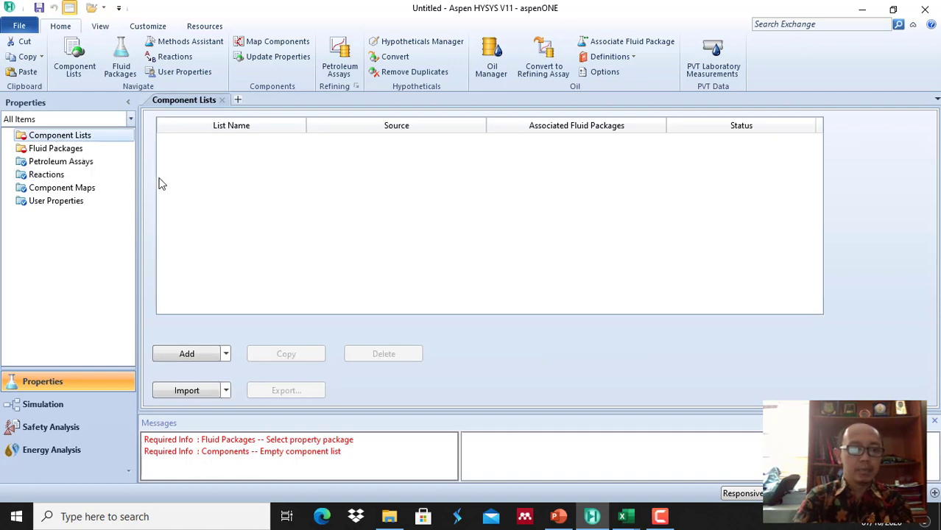
click(186, 355)
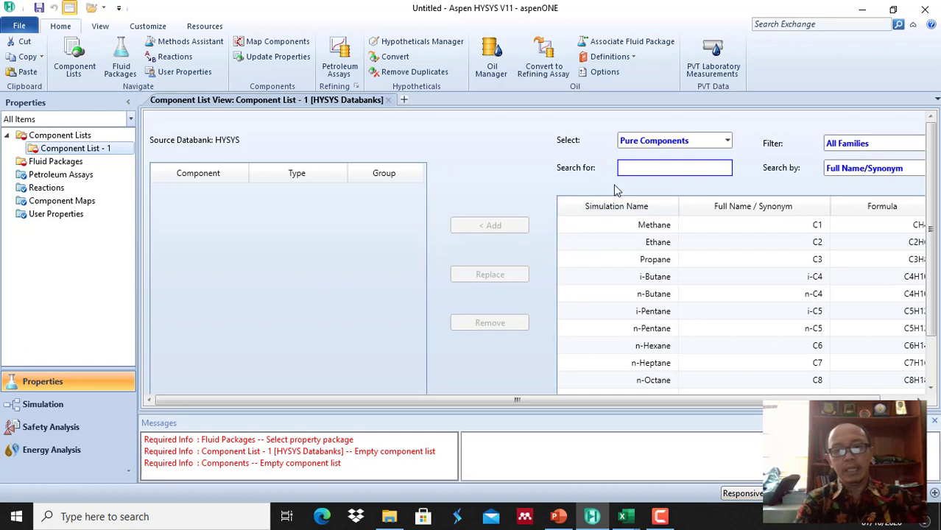
click(651, 295)
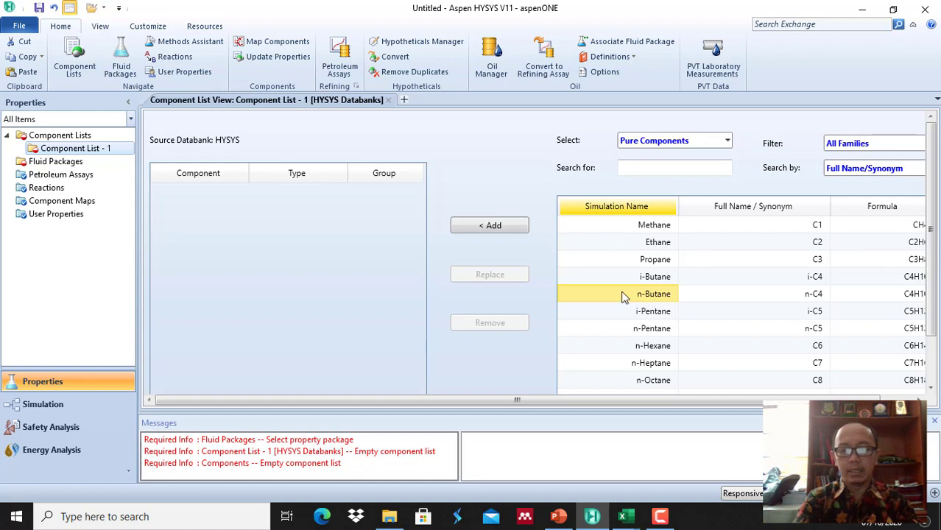
click(496, 229)
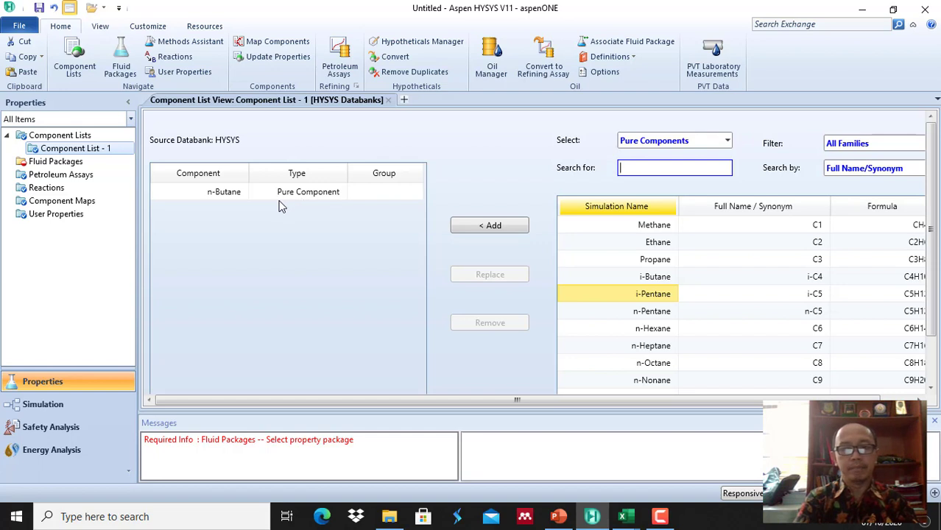
Step: Add a fluid package based on Component List - 1 and assign it the Peng-Robinson property package
click(76, 165)
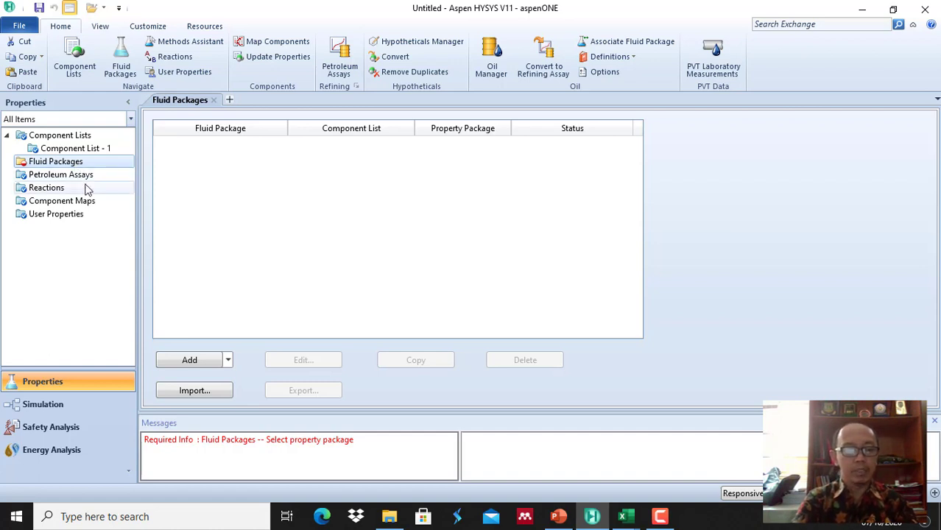
drag(51, 217, 147, 243)
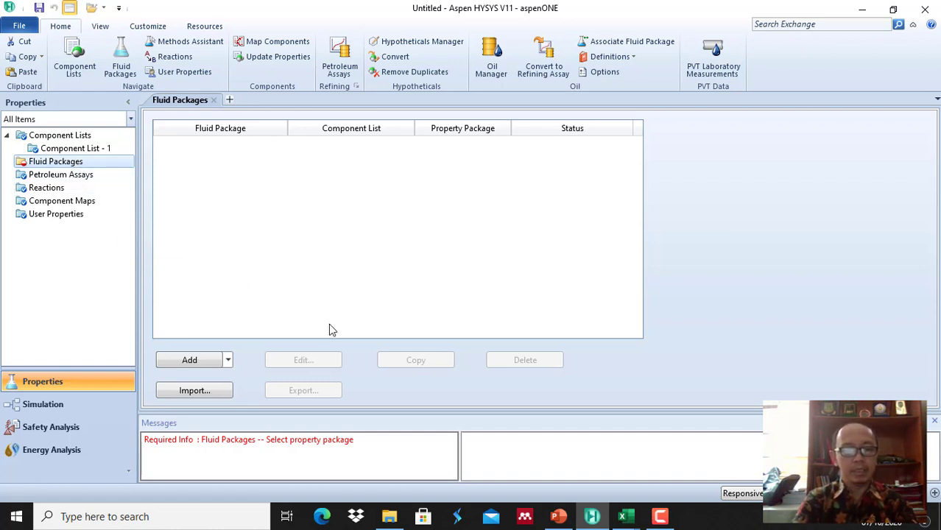
click(559, 519)
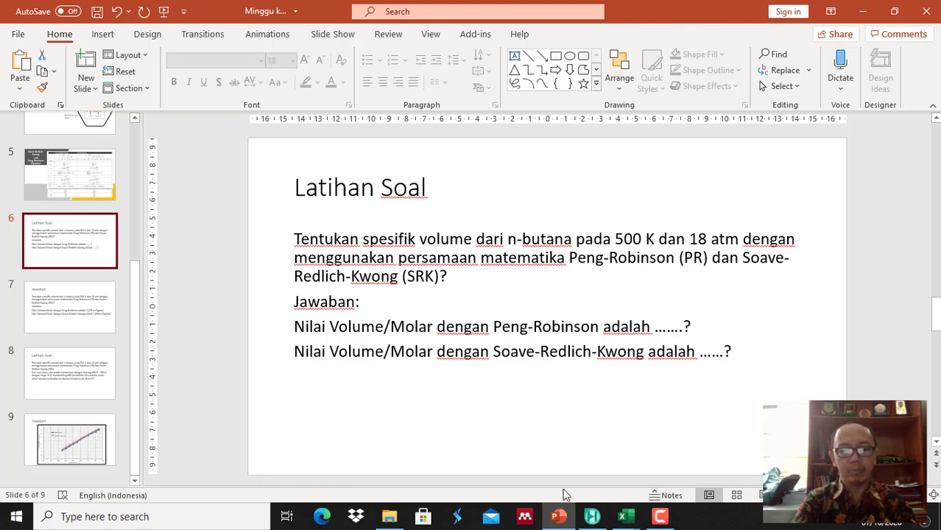
click(593, 517)
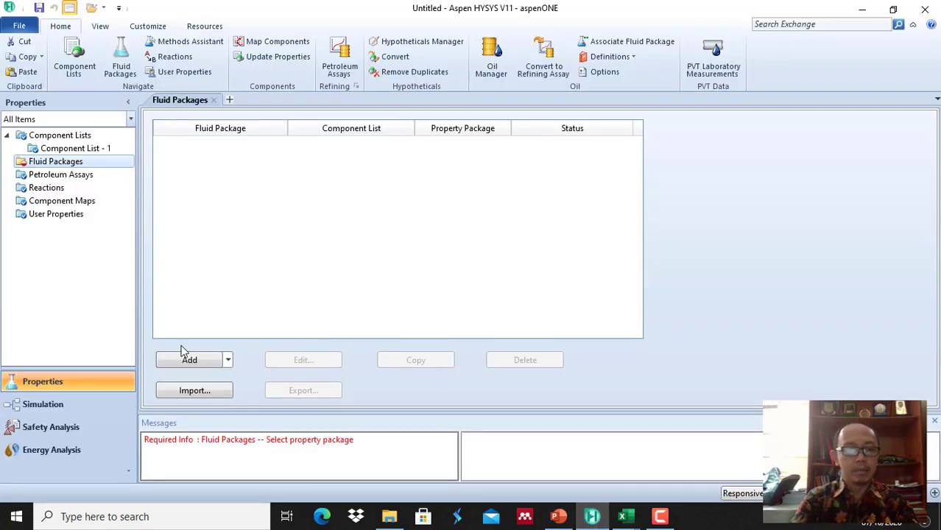
click(188, 361)
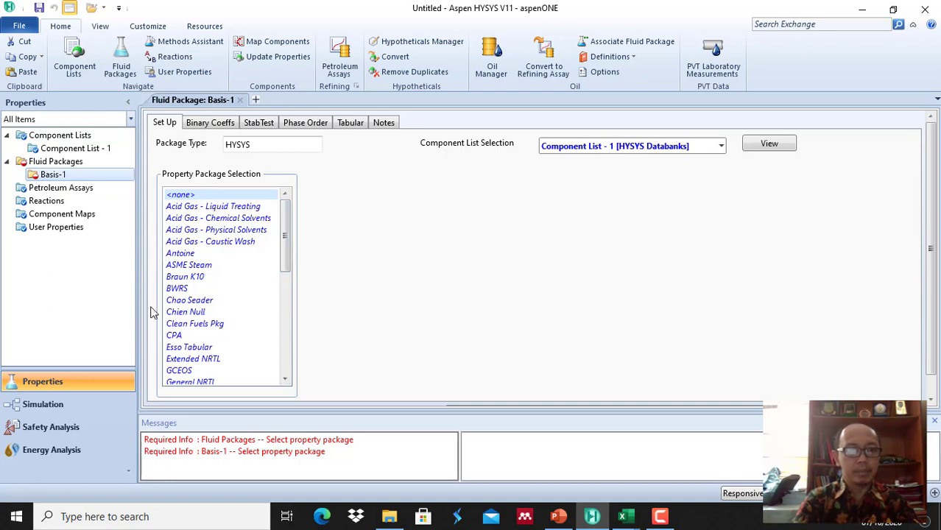
drag(287, 251, 287, 310)
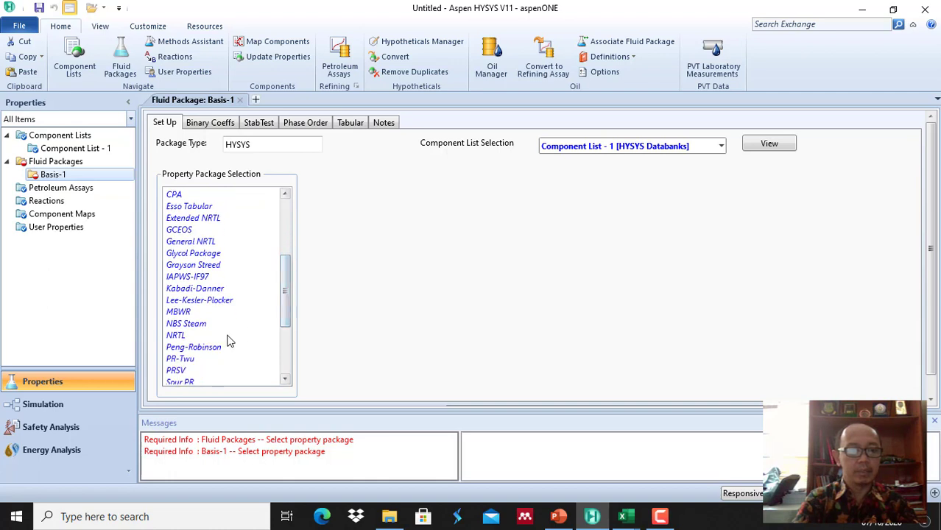
click(211, 349)
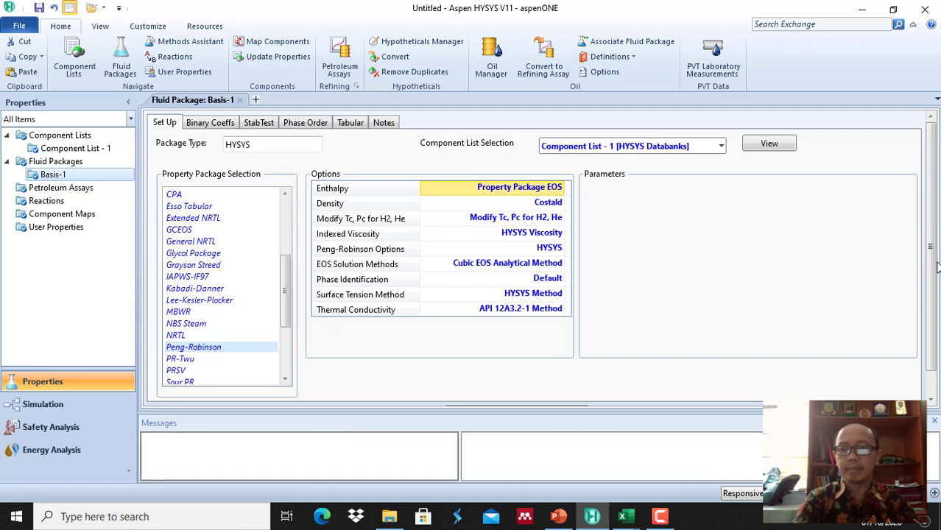
scroll(934, 280, down, 2)
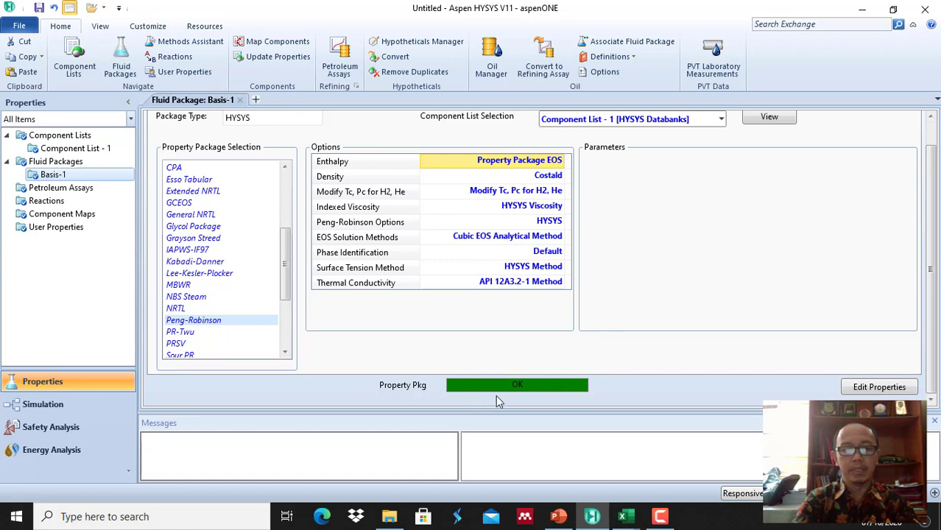
Step: Enter the simulation environment and place a material stream on the empty main flowsheet
click(50, 407)
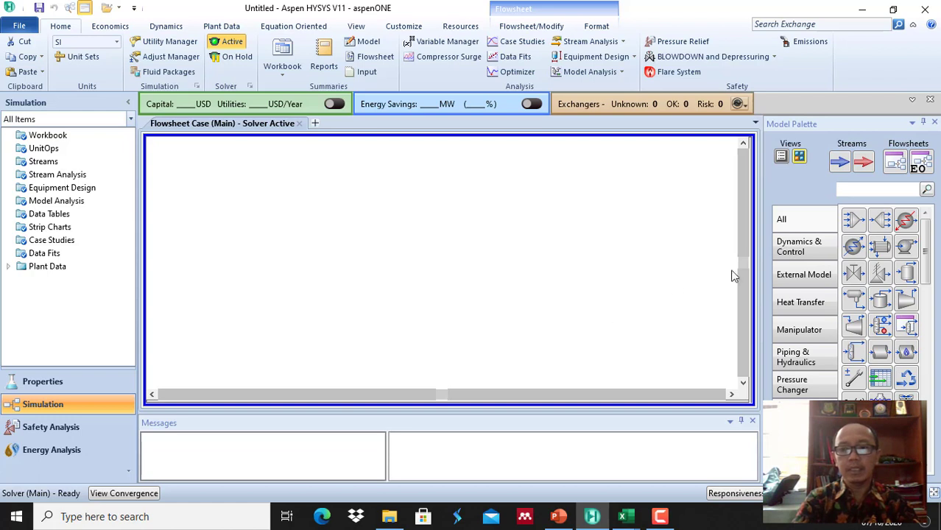
click(845, 165)
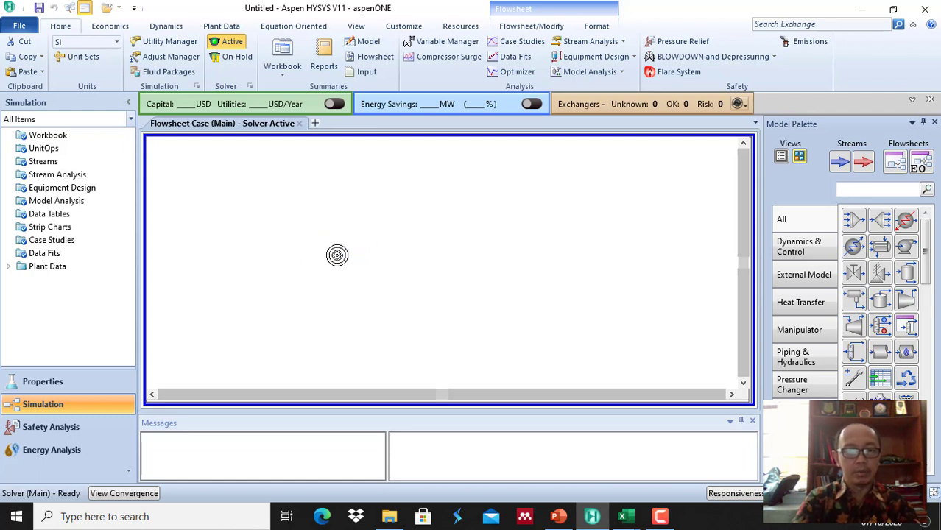
click(336, 255)
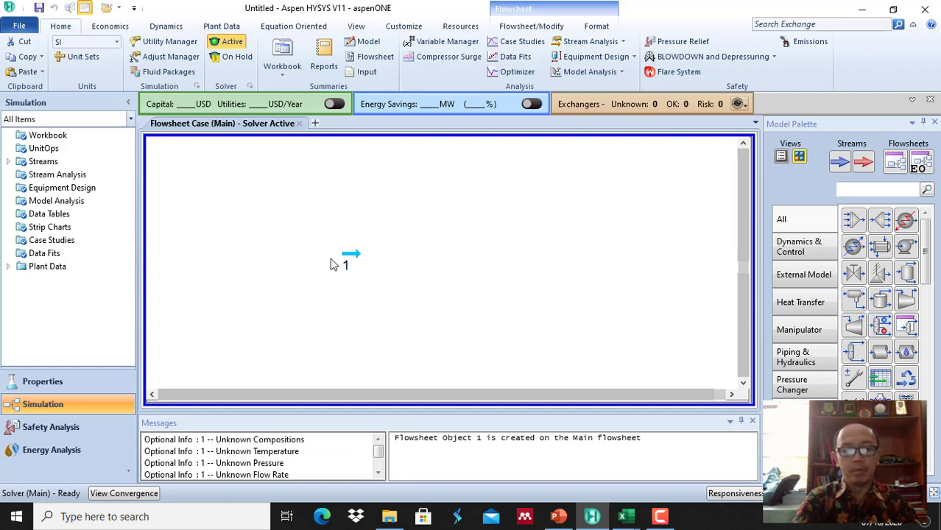
Step: Open the material stream and define its composition by mole flow, with 100 kgmole/h of n-Butane
mouse_move(349, 256)
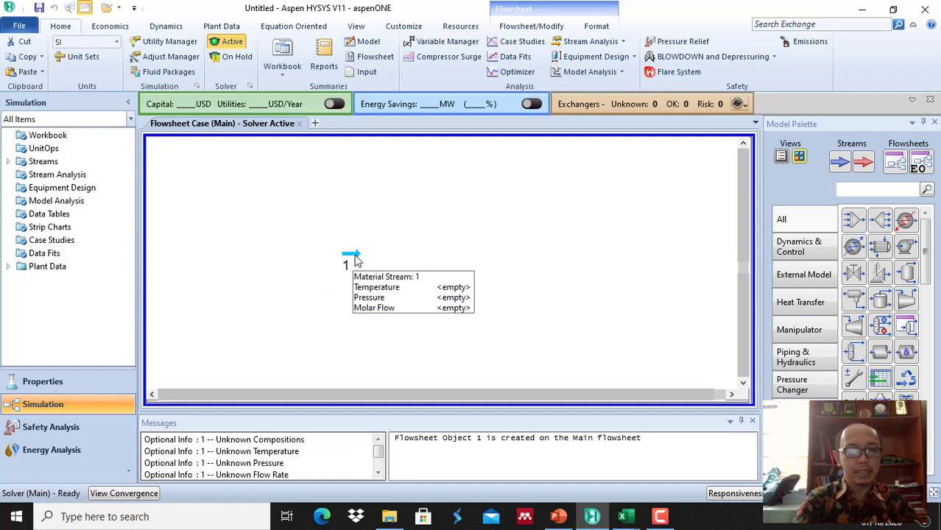
click(354, 257)
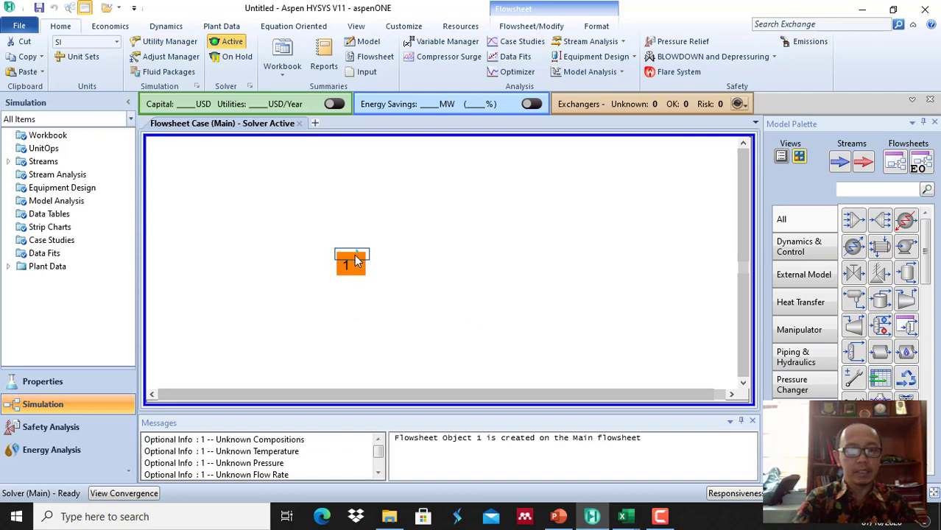
double_click(354, 256)
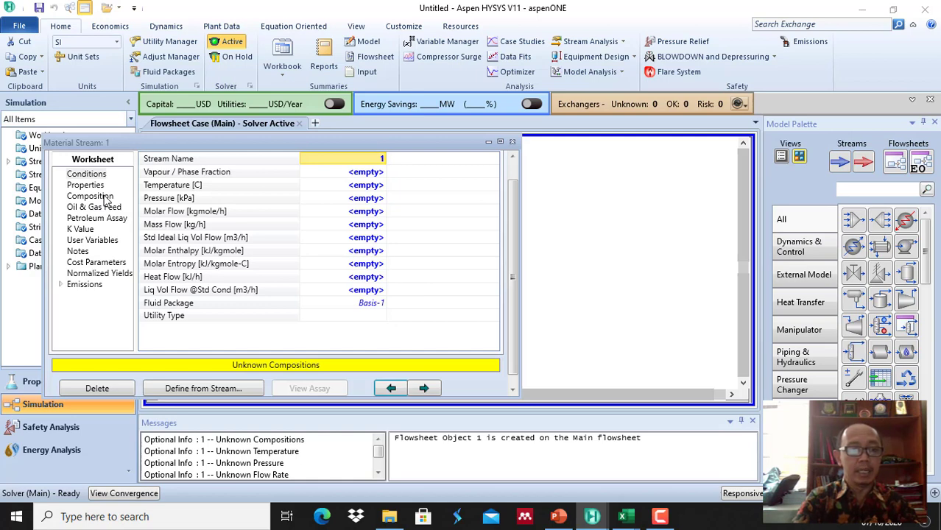
click(107, 198)
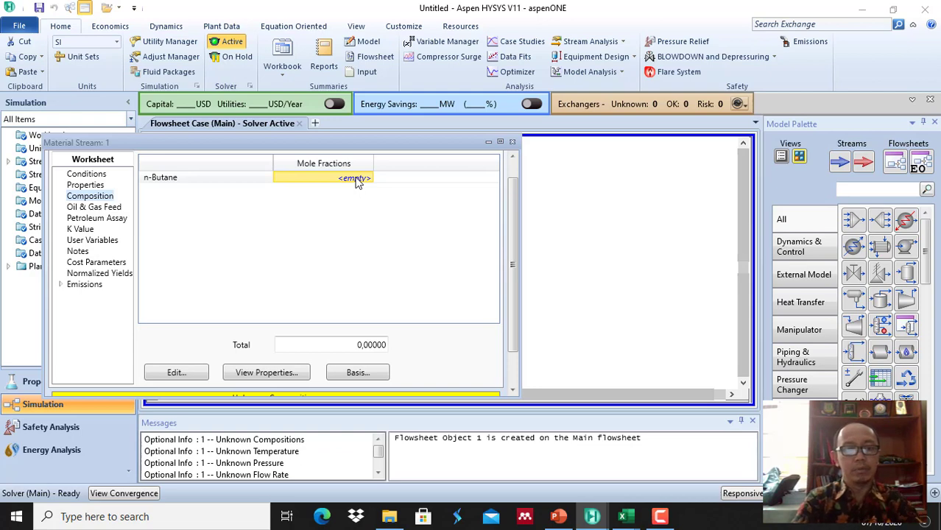
text(1)
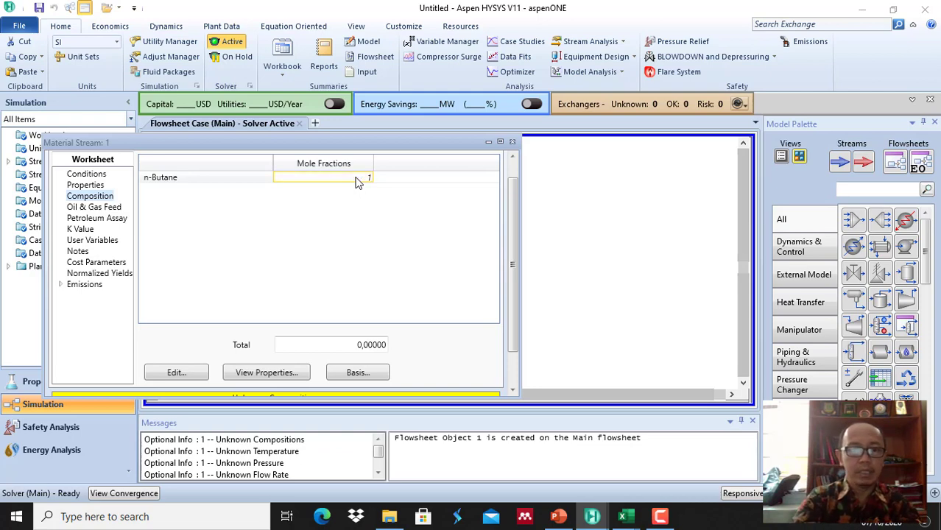
key(Return)
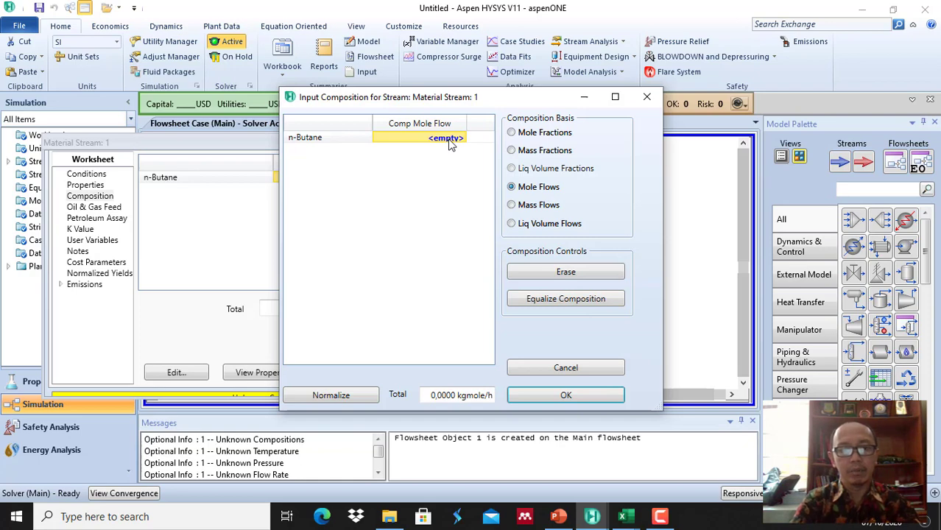
text(100)
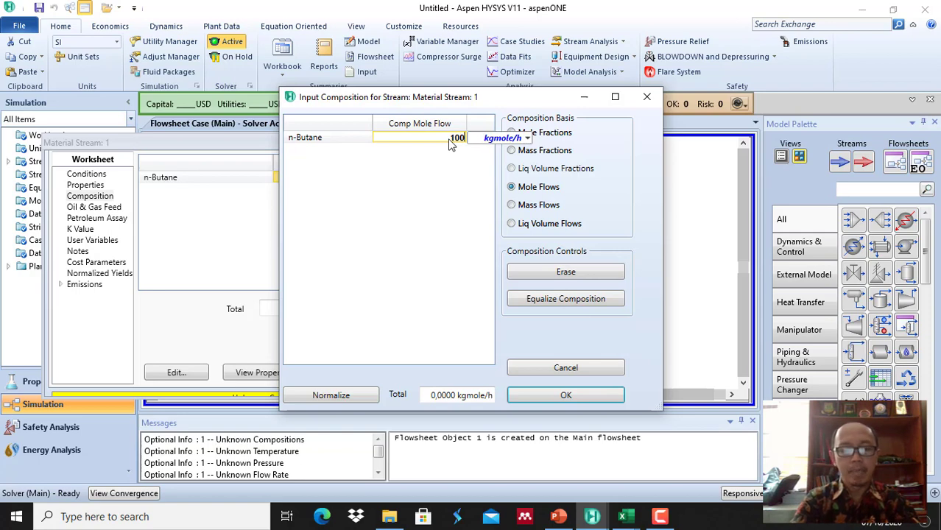
click(564, 402)
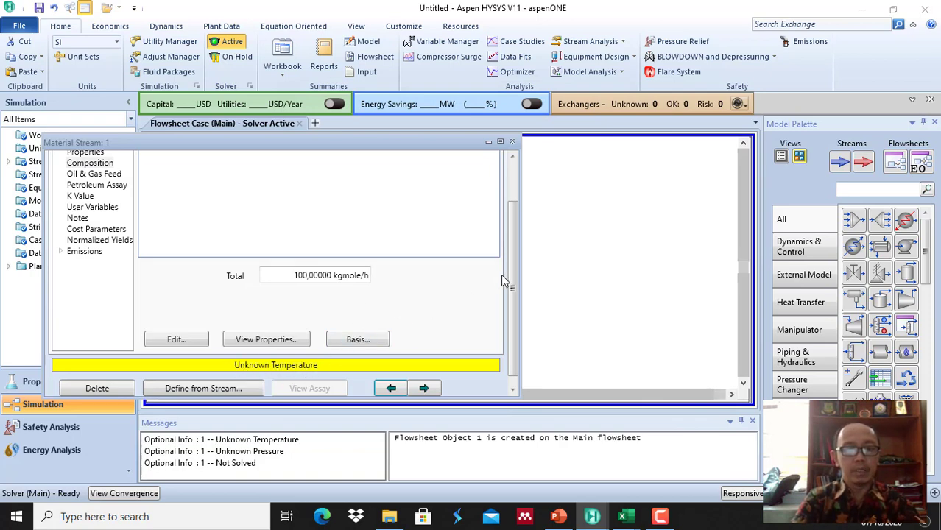
Step: Set the material stream's temperature to 500 K in its conditions
drag(515, 271, 515, 190)
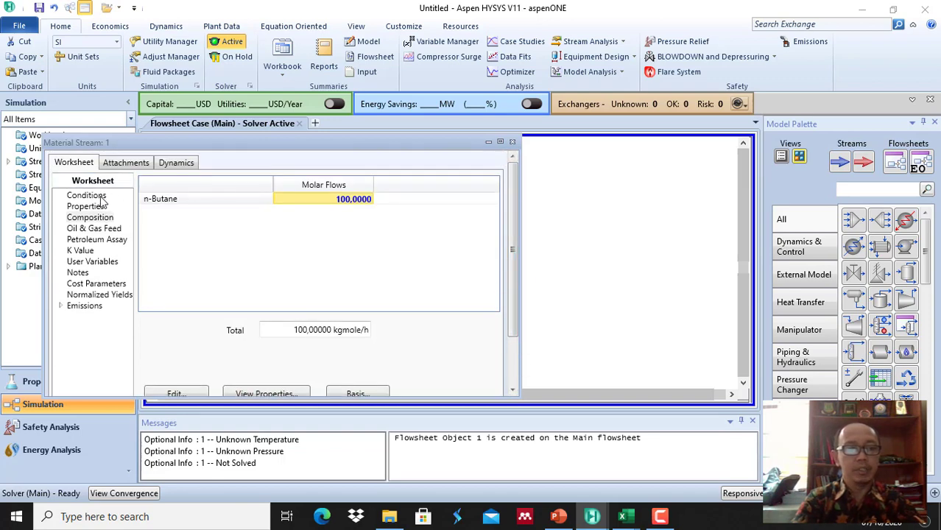
click(87, 196)
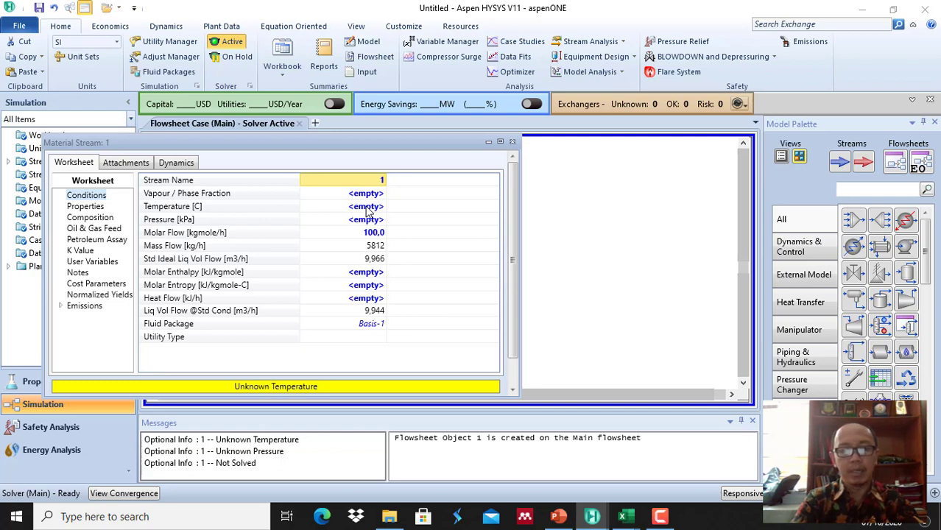
click(369, 209)
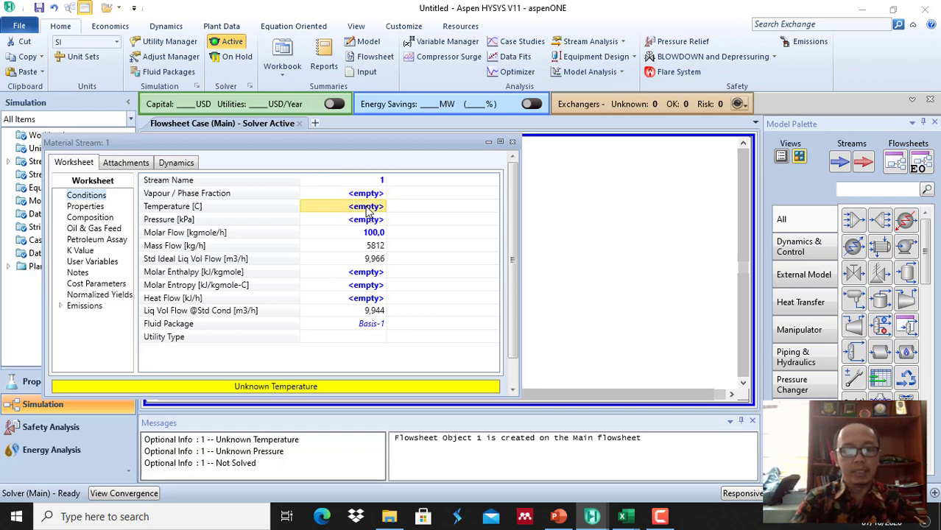
click(369, 210)
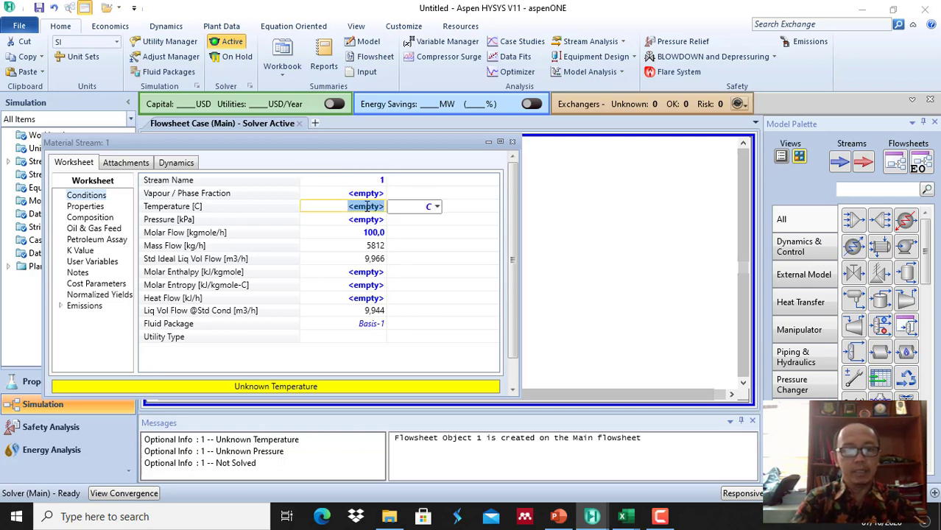
click(437, 208)
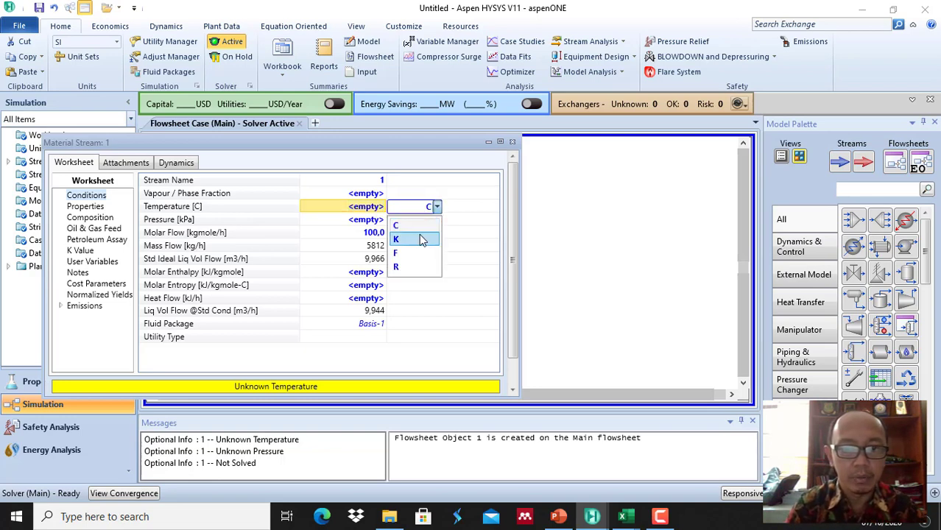
click(422, 238)
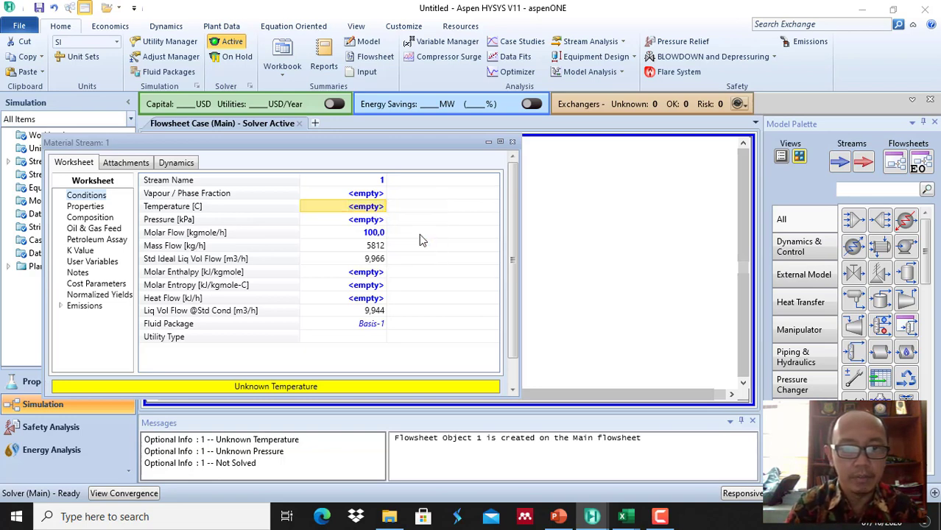
click(377, 209)
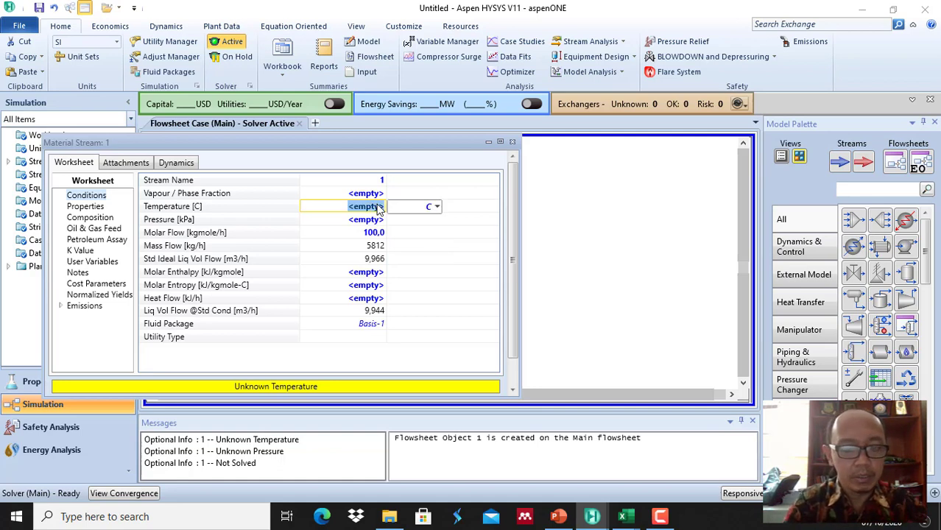
text(500)
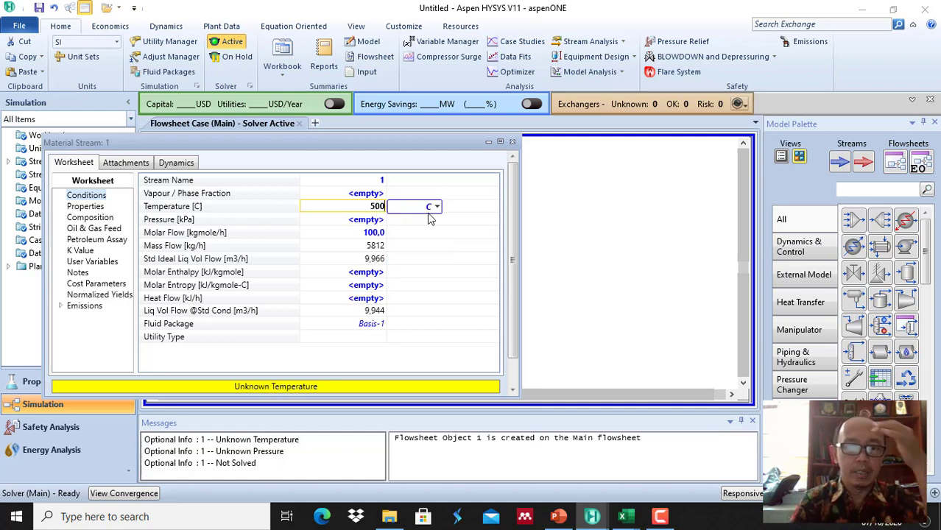
click(437, 207)
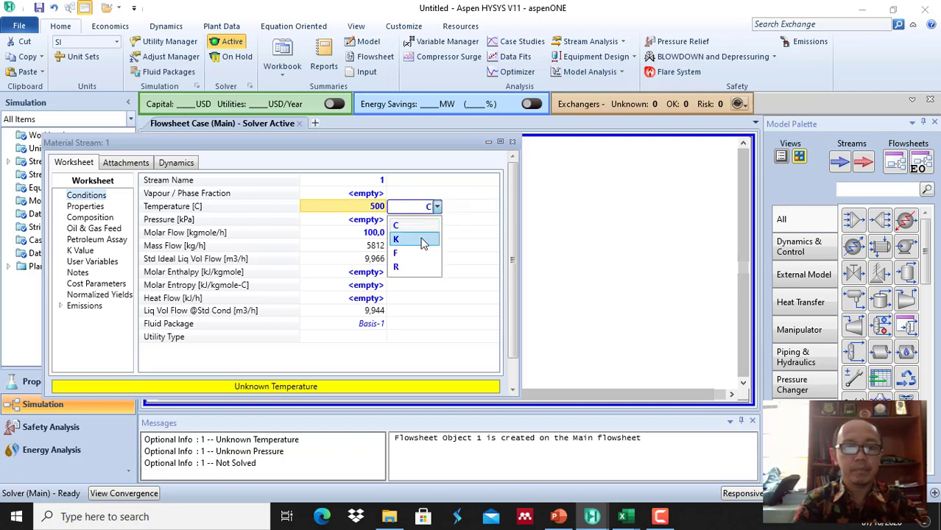
click(424, 240)
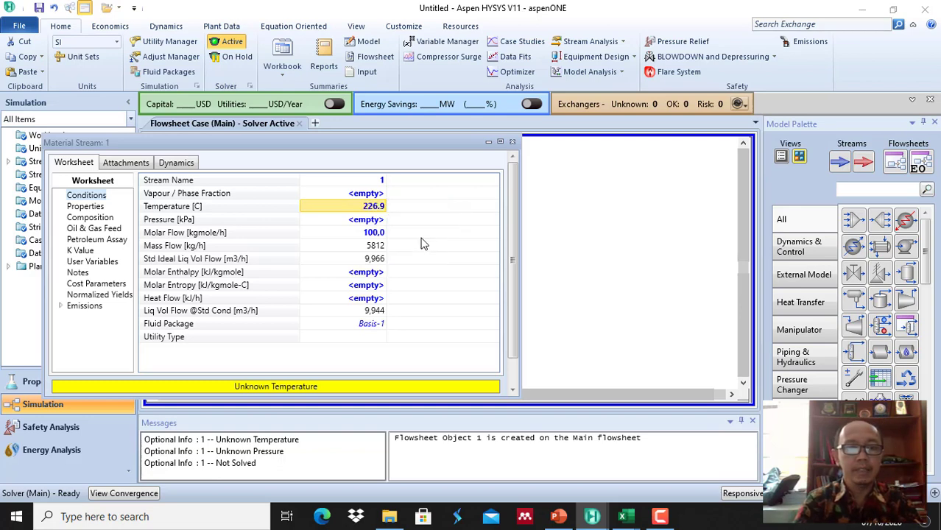
Step: Set the material stream's pressure to 18 atm and close its property window
click(376, 221)
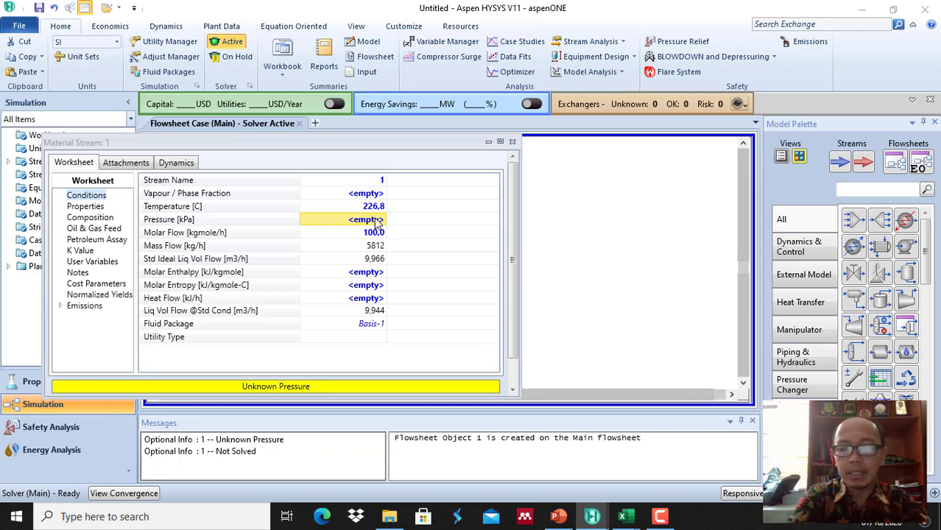
text(18)
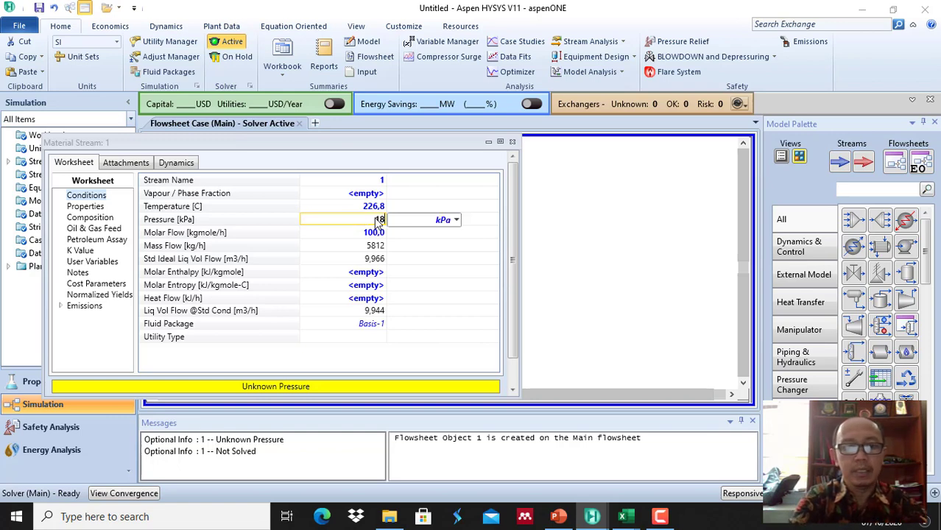
click(456, 221)
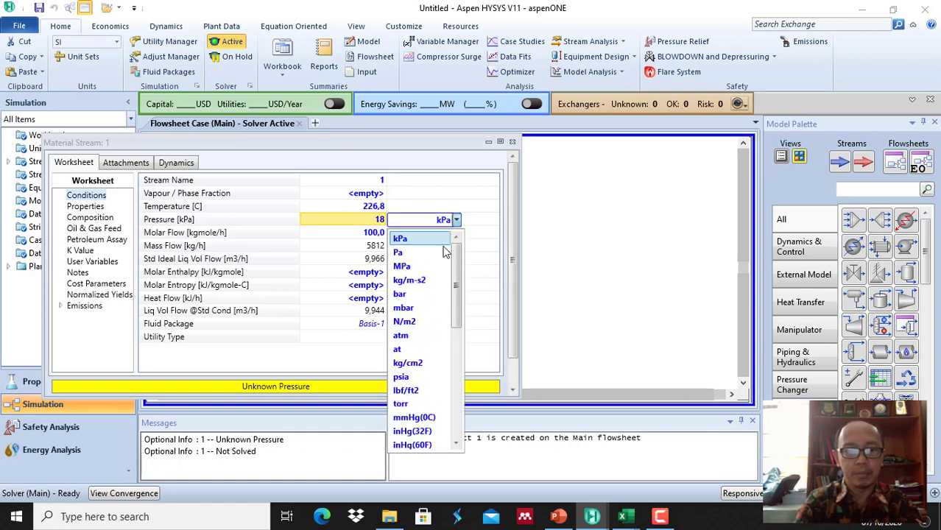
click(427, 339)
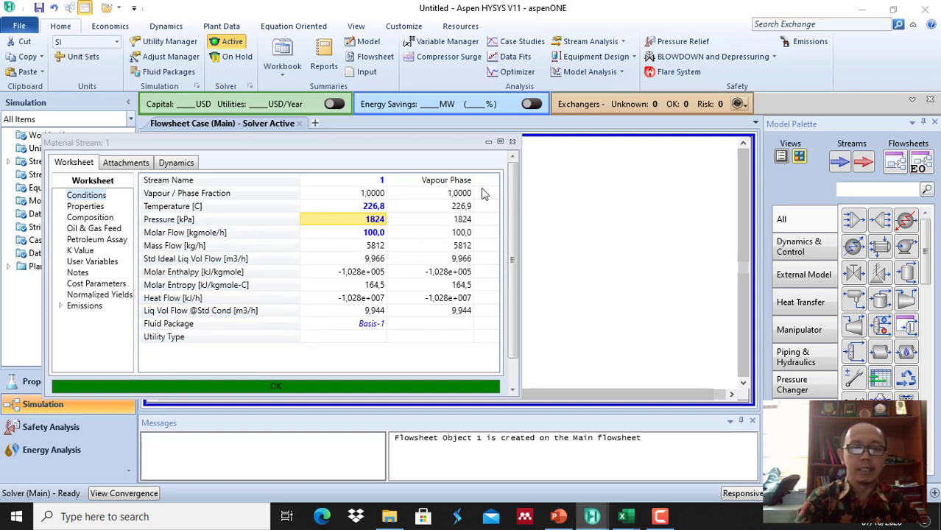
click(513, 143)
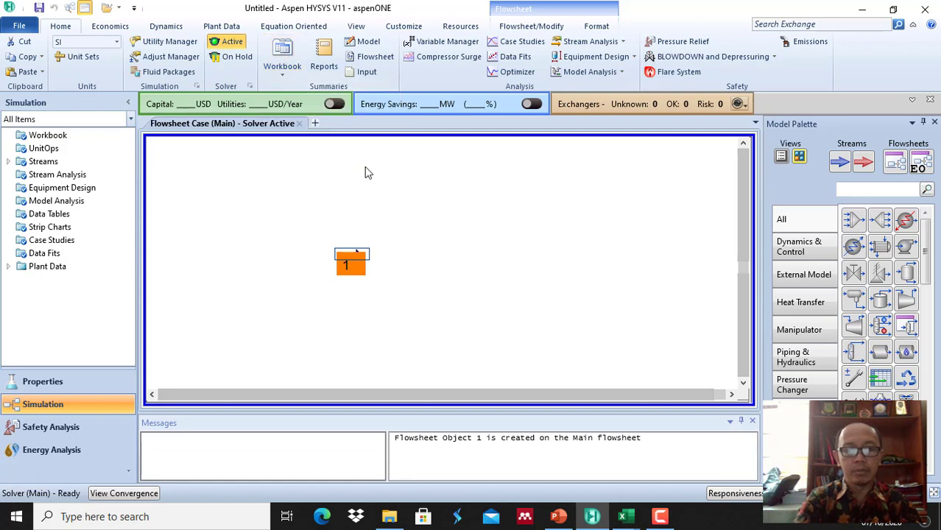
Step: Activate the solver and open the workbook to view the calculated values of the material stream
click(352, 260)
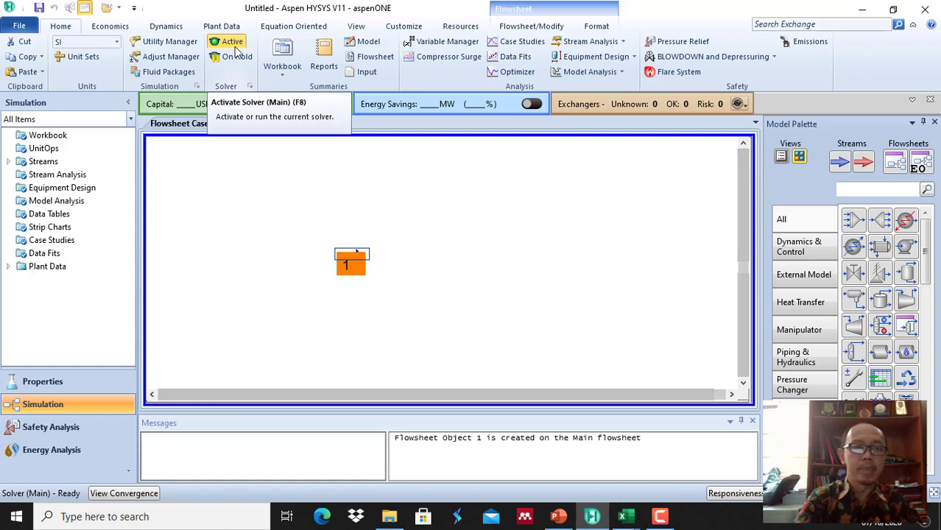
click(232, 45)
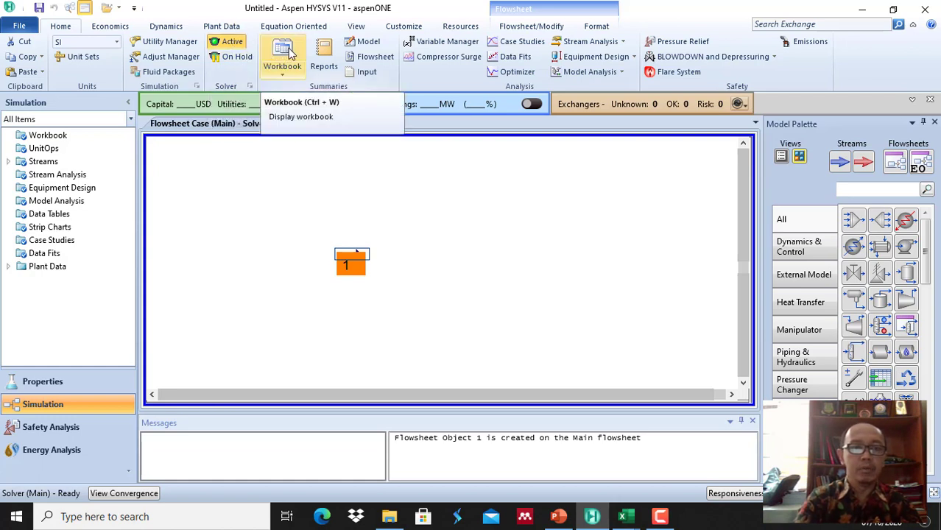
click(284, 55)
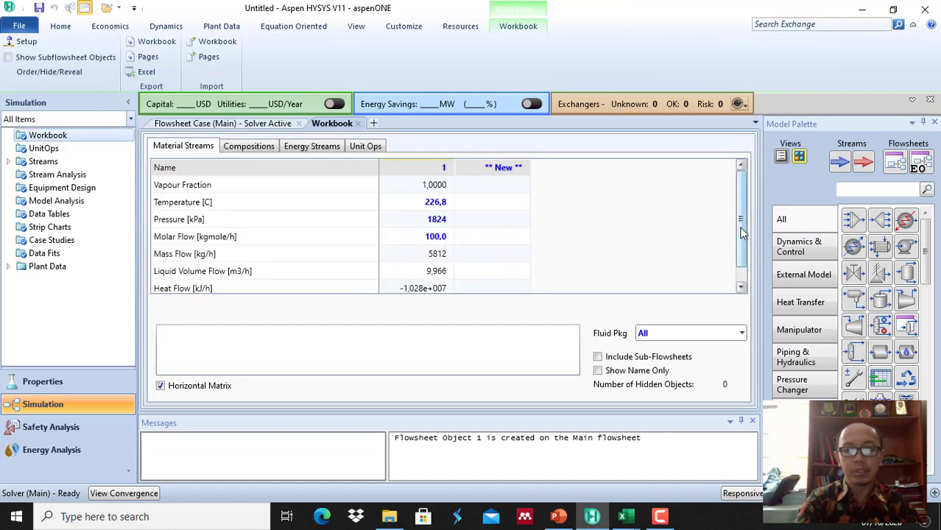
scroll(732, 226, down, 1)
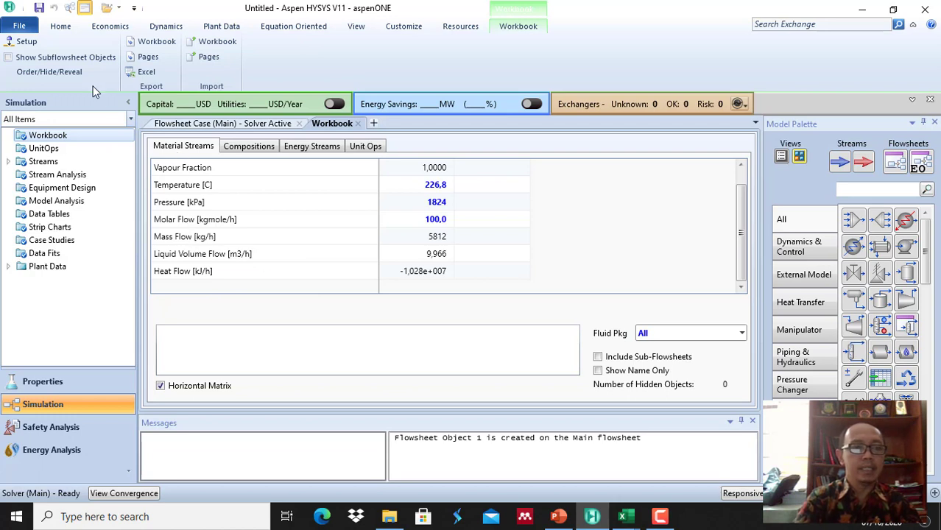
Step: Add the Molar Volume variable to the workbook's Material Streams page and read its value for stream 1
click(27, 43)
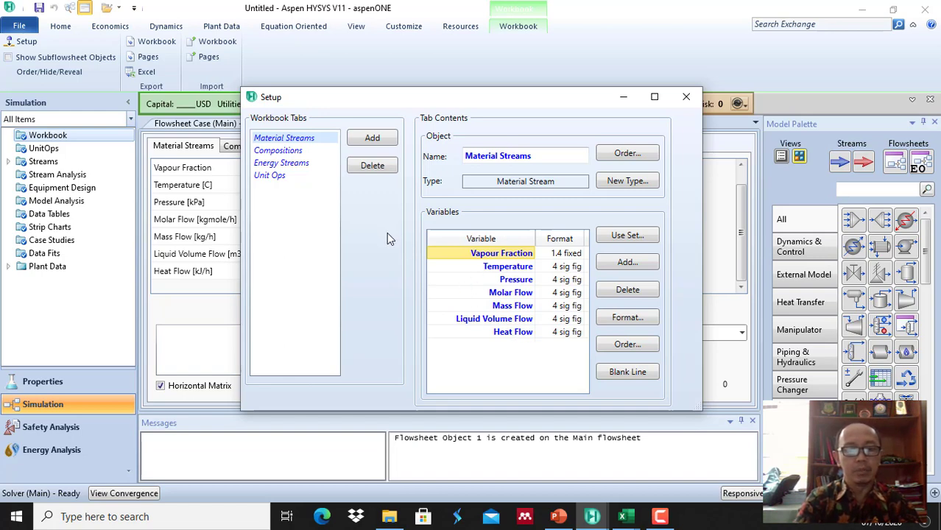
click(630, 265)
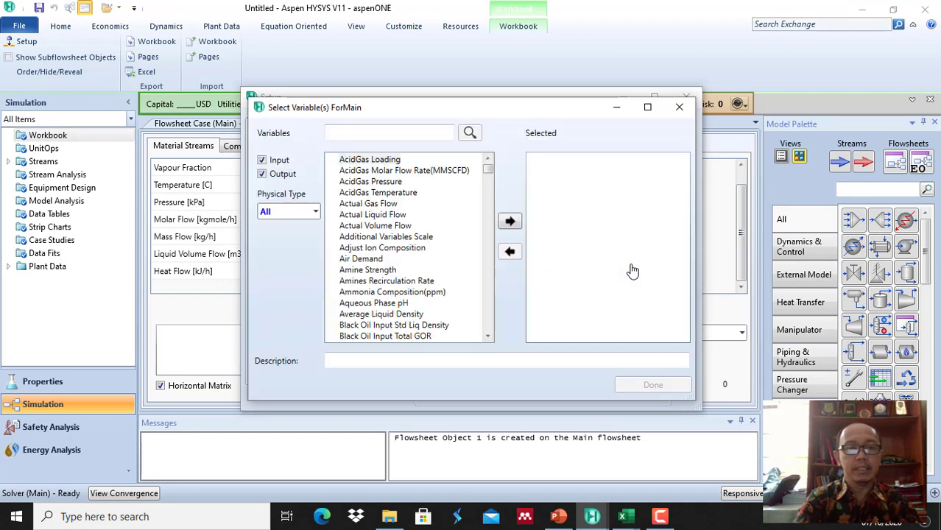
click(394, 133)
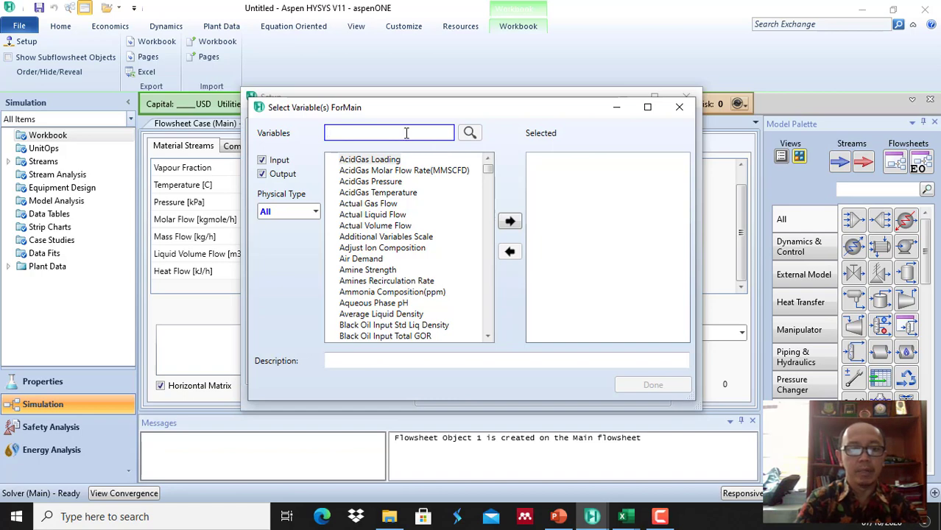
text(vo)
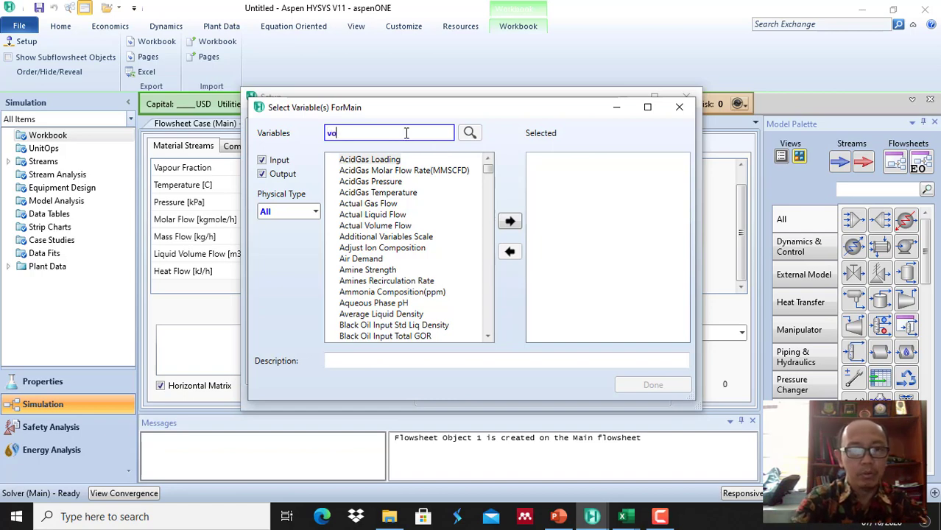
text(lume)
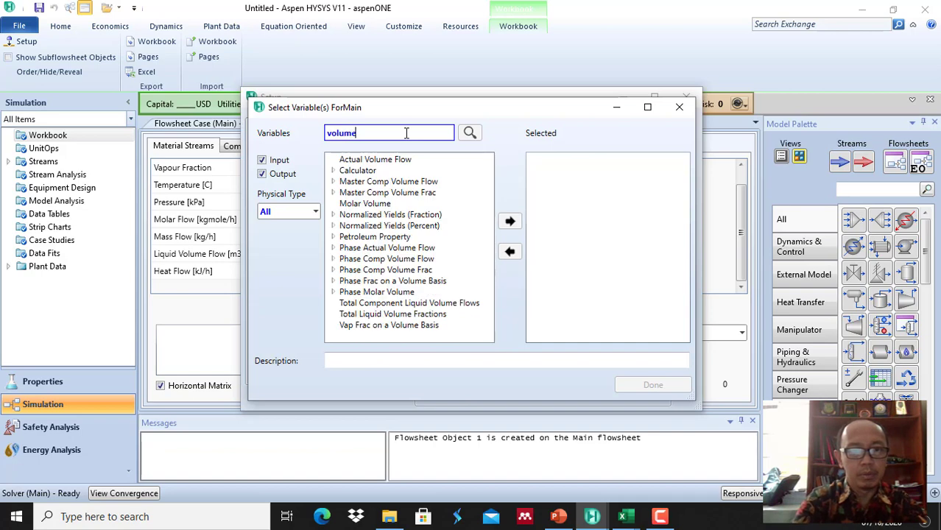
click(382, 205)
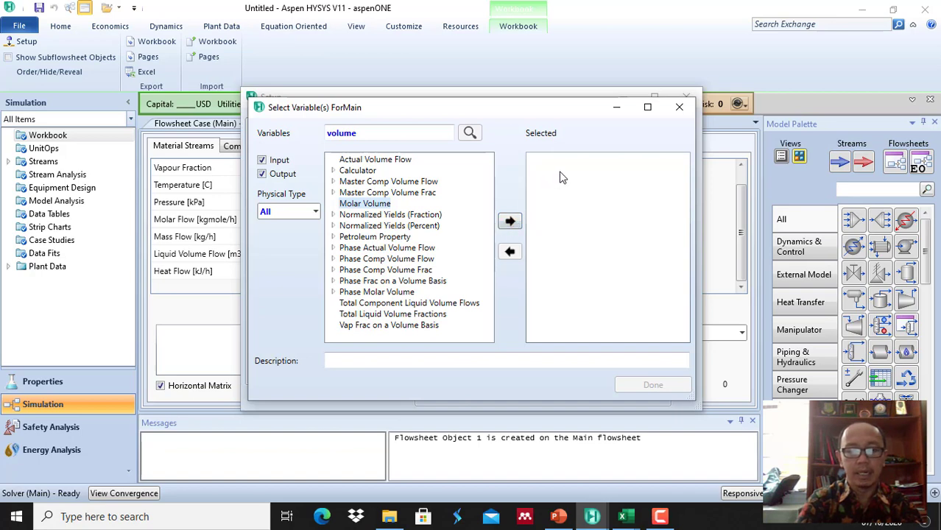
click(509, 223)
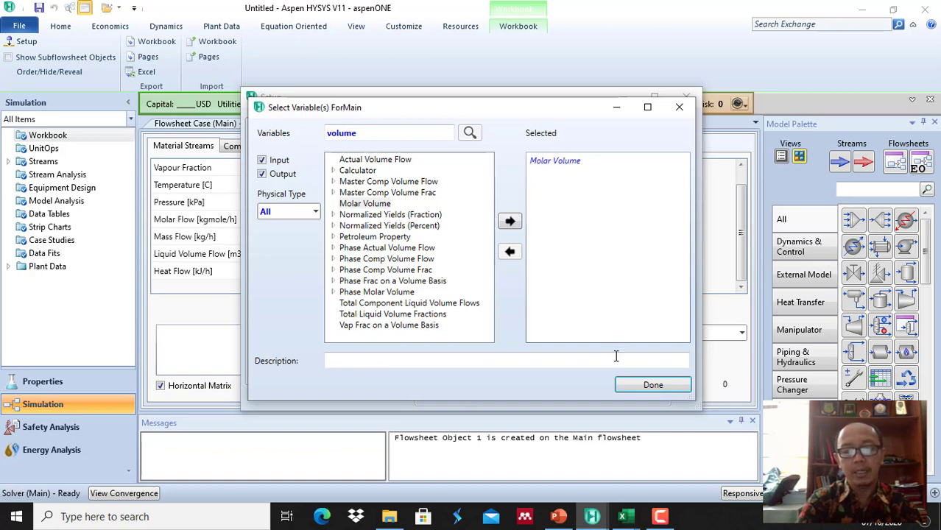
click(647, 387)
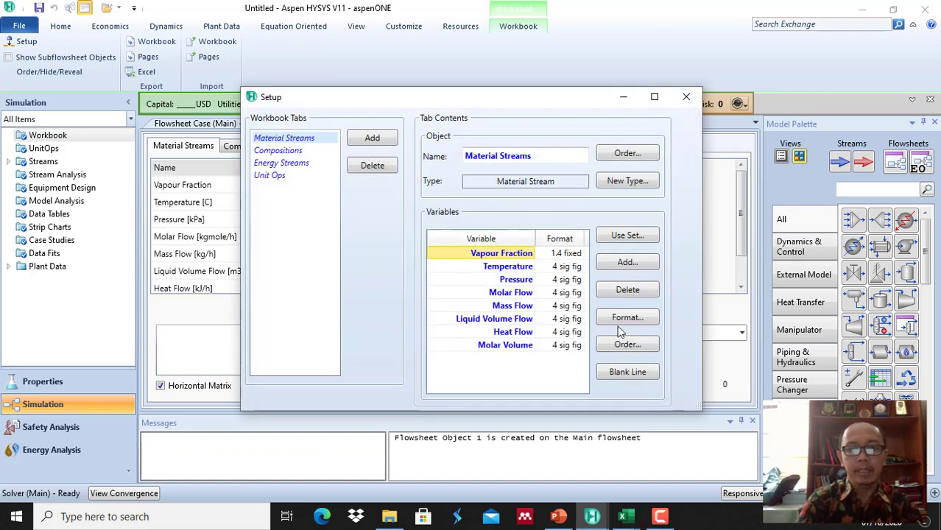
click(685, 96)
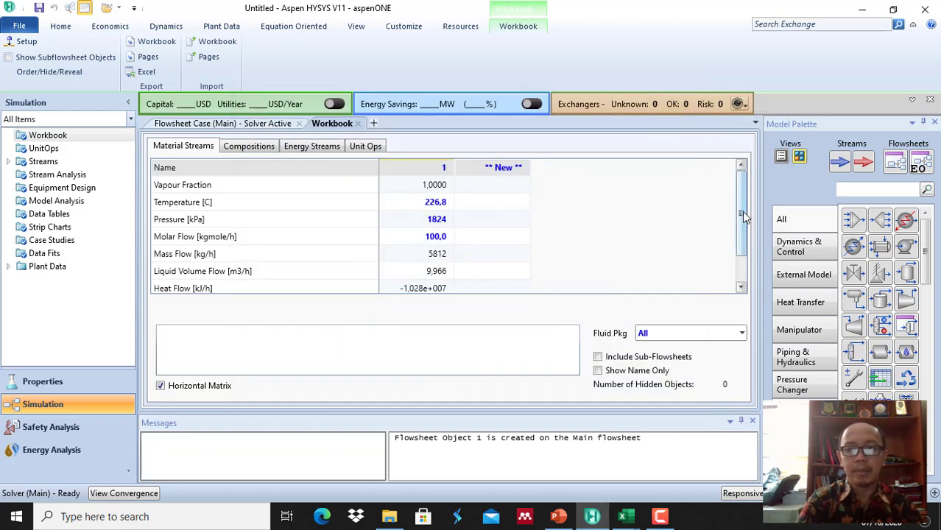
drag(742, 225, 743, 251)
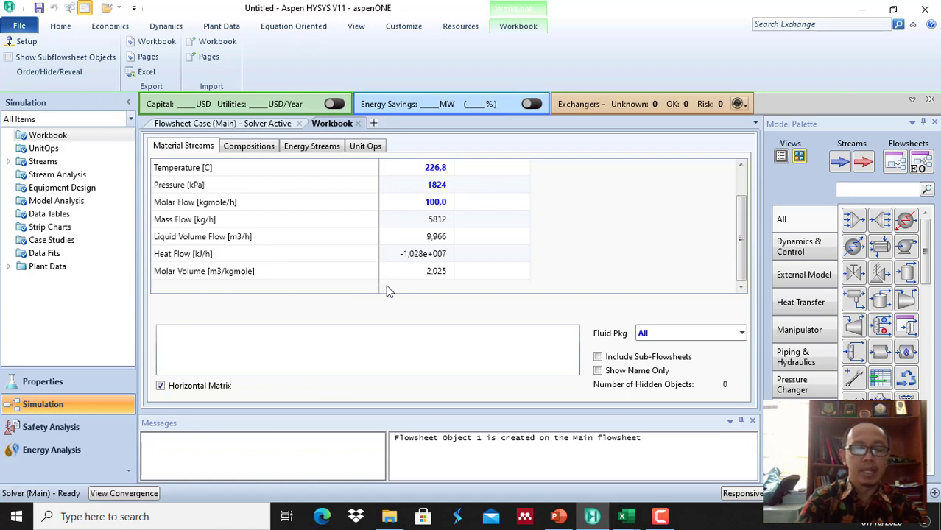
mouse_move(435, 275)
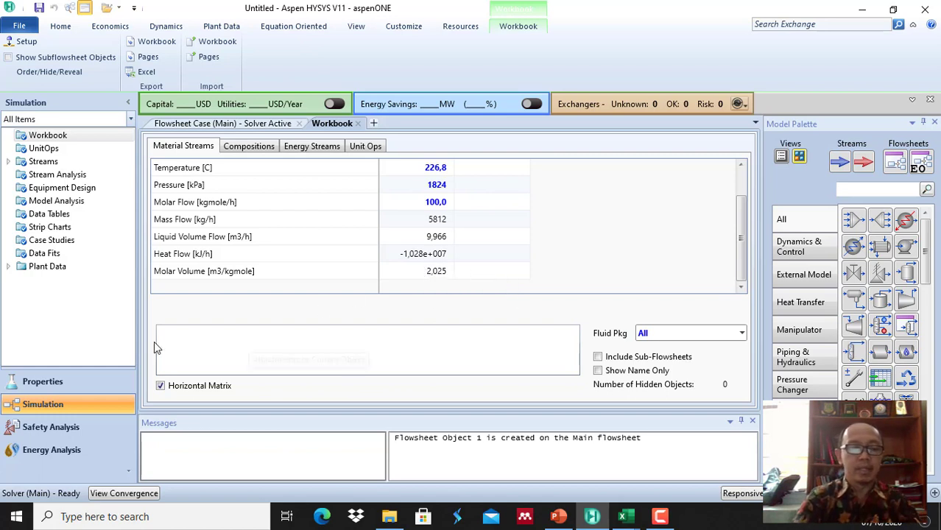
Step: Return to the properties environment and change the property package of fluid package Basis-1 to SRK
click(70, 386)
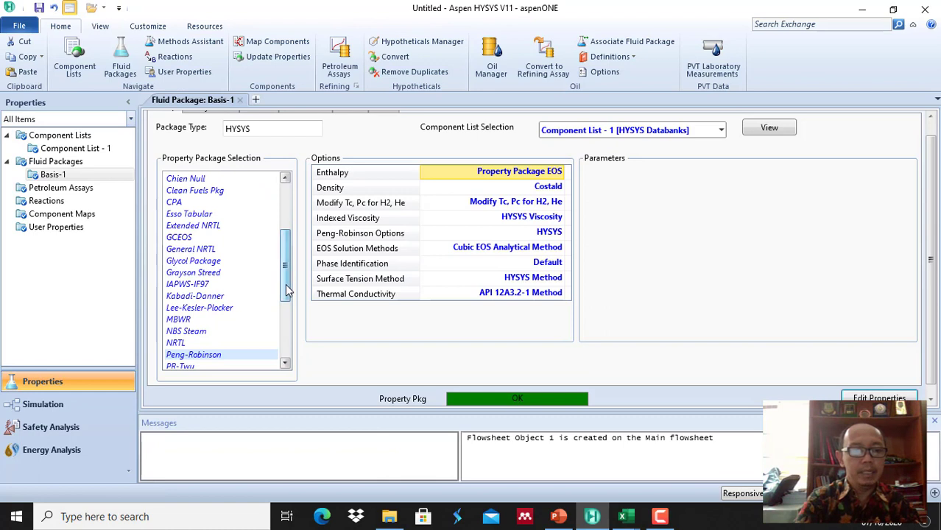
drag(286, 289, 287, 293)
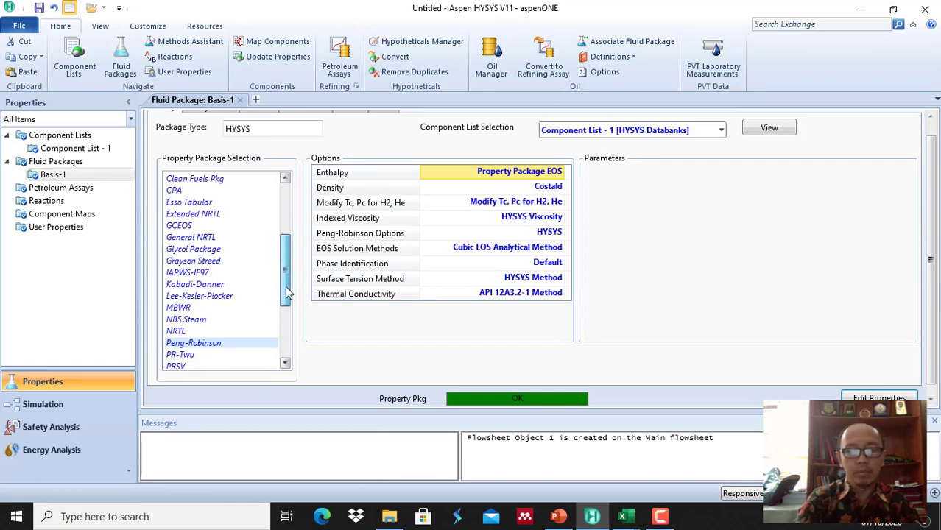
drag(287, 293, 287, 319)
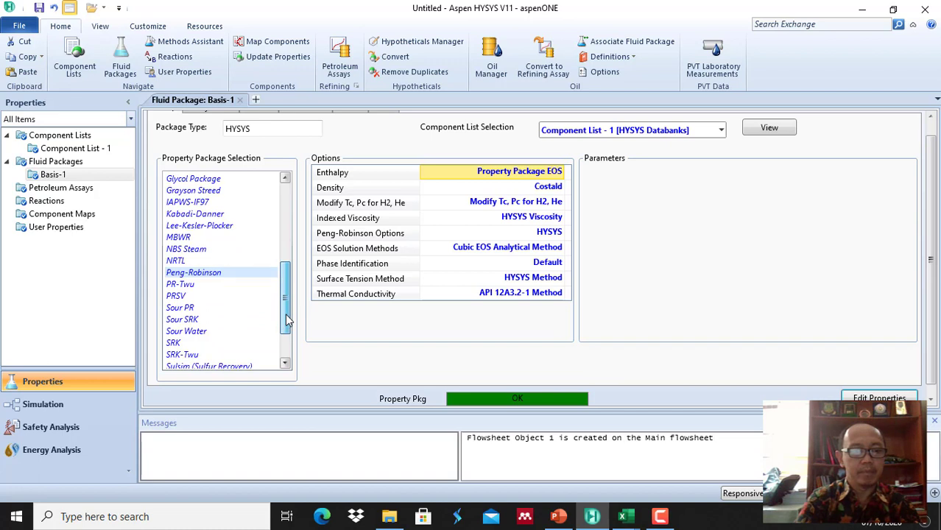
click(187, 345)
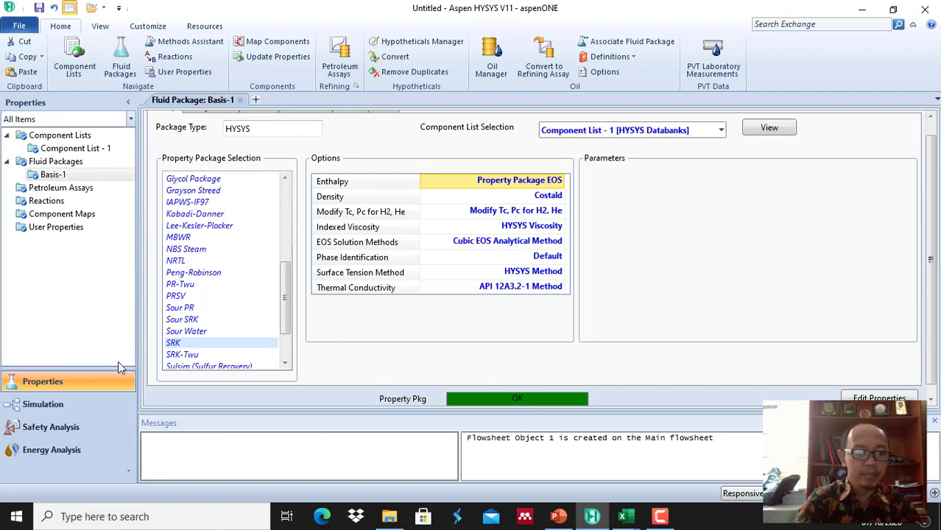
Step: Re-enter the simulation environment in holding mode, activate the solver and read the stream's molar volume
click(46, 405)
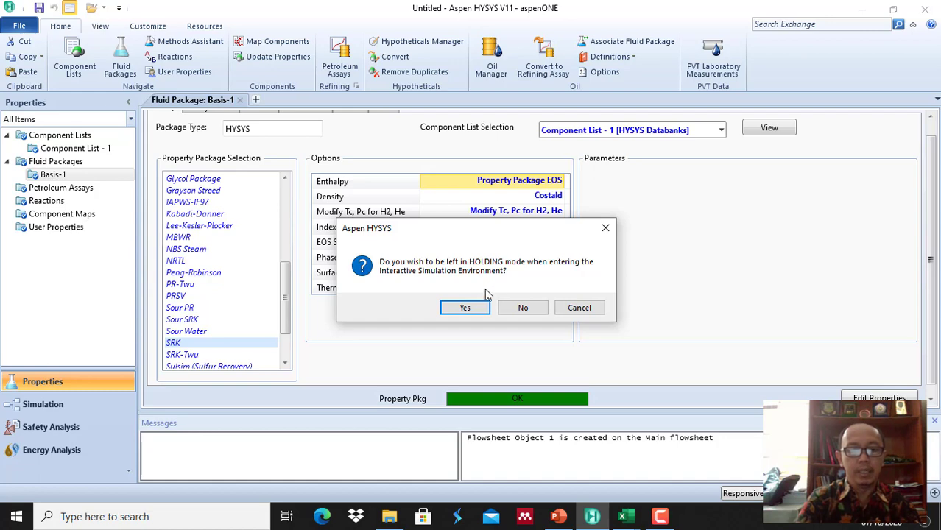
click(470, 310)
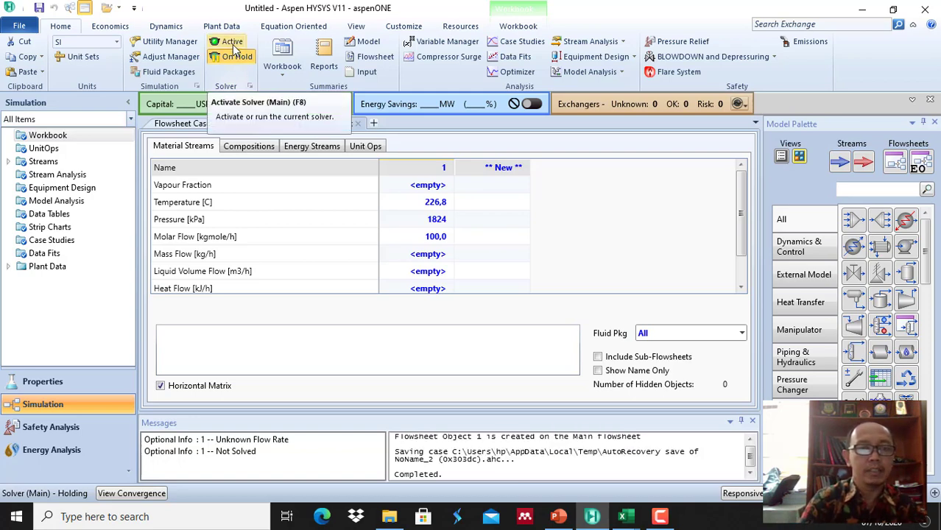
click(233, 44)
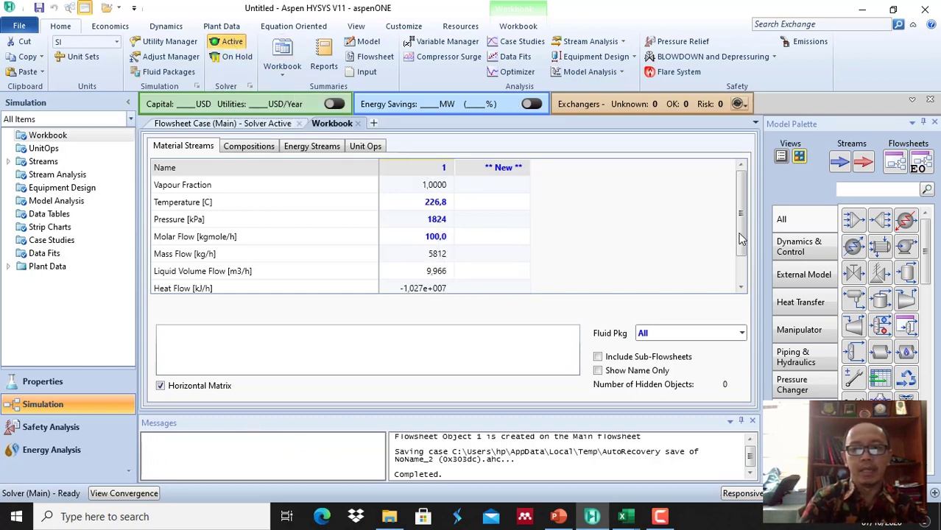
drag(745, 244, 744, 282)
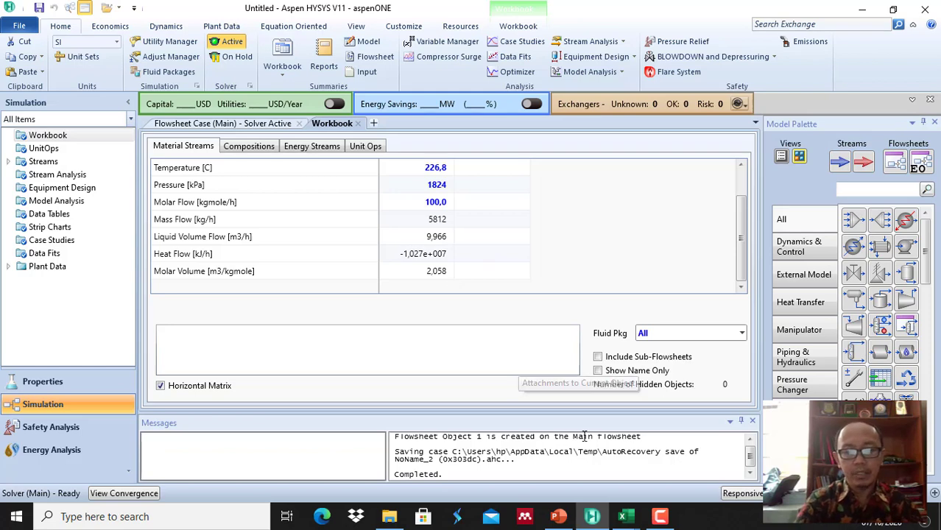
Step: Switch to the PowerPoint presentation and show slide 7 with the answers to the exercise
click(558, 518)
click(77, 311)
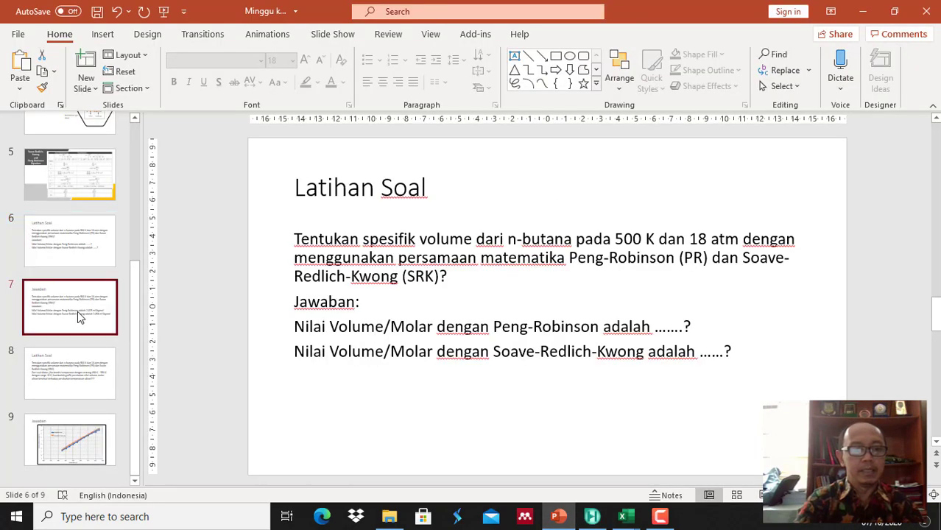
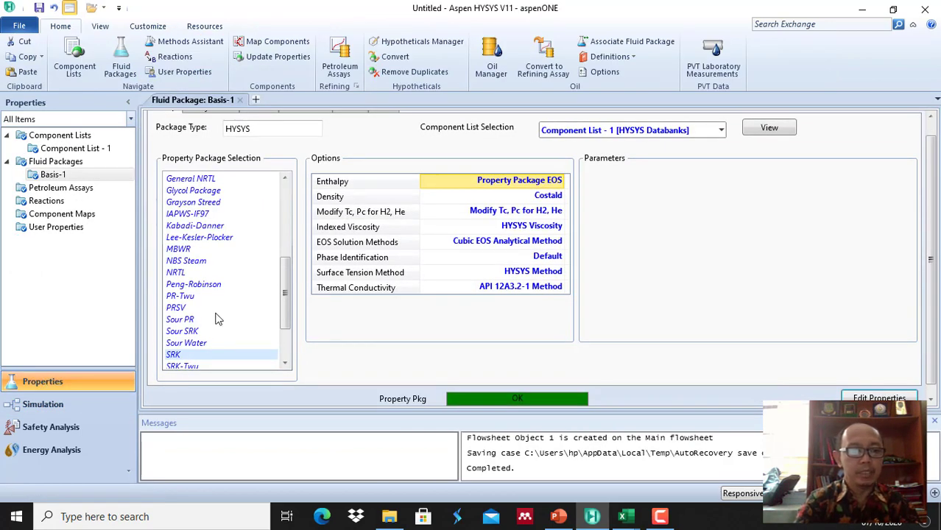
Step: Change Basis-1's property package to Peng-Robinson, and re-enter the simulation in holding mode to activate the solver
drag(286, 315, 286, 324)
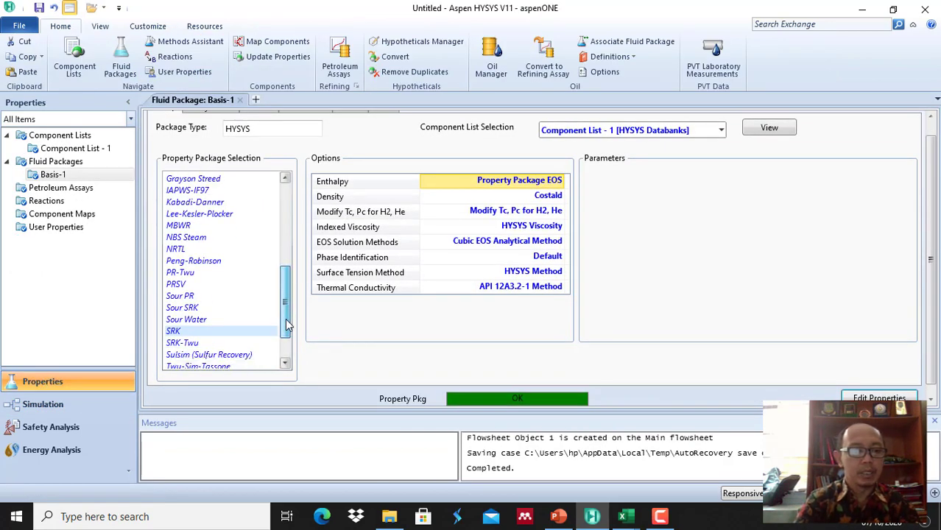
click(204, 264)
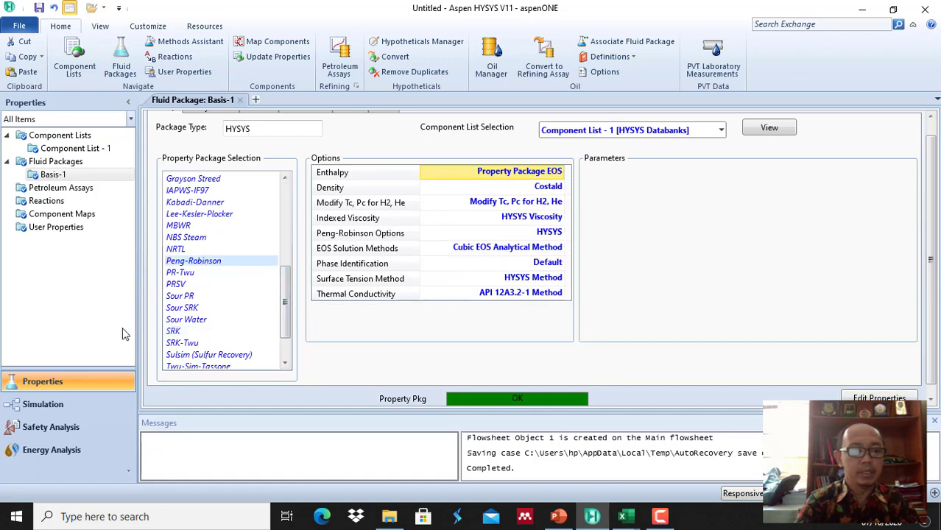
click(65, 407)
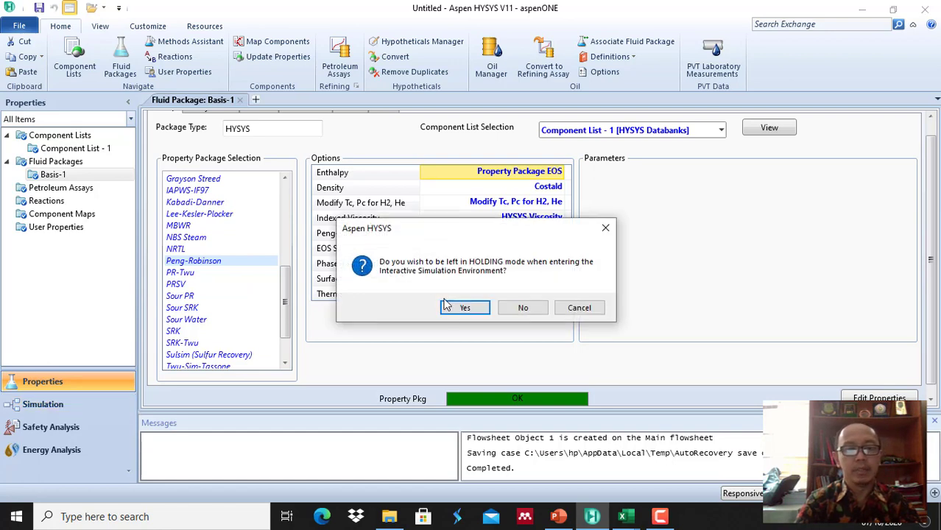
click(455, 312)
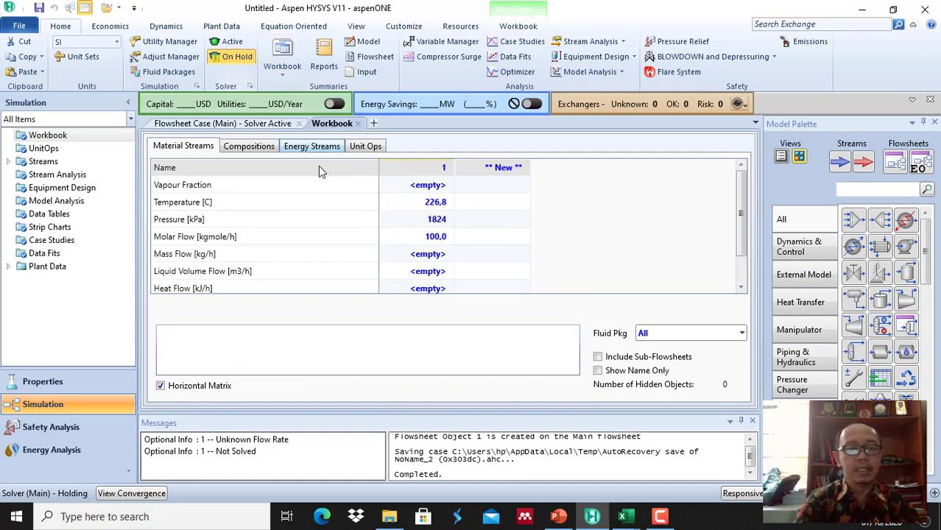
click(231, 44)
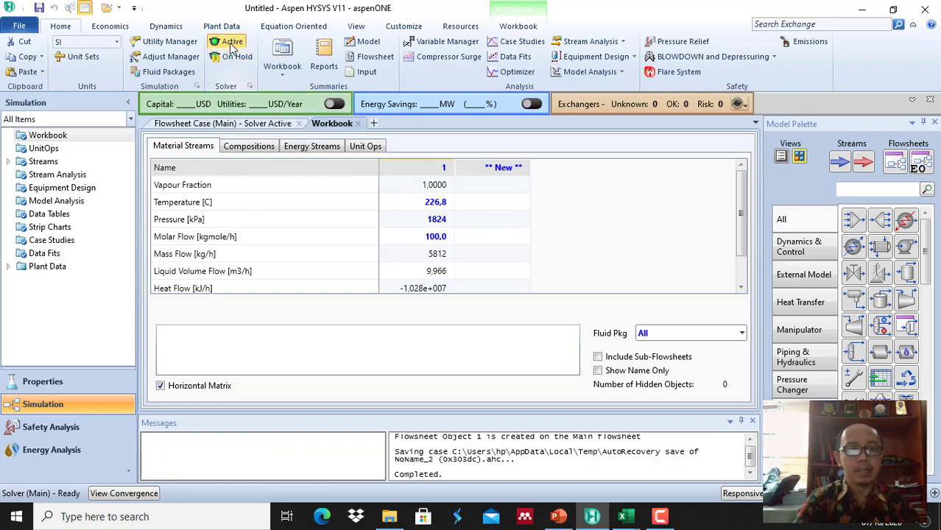
Step: Read stream 1's molar volume in the workbook's material streams table
drag(741, 213, 742, 250)
mouse_move(436, 273)
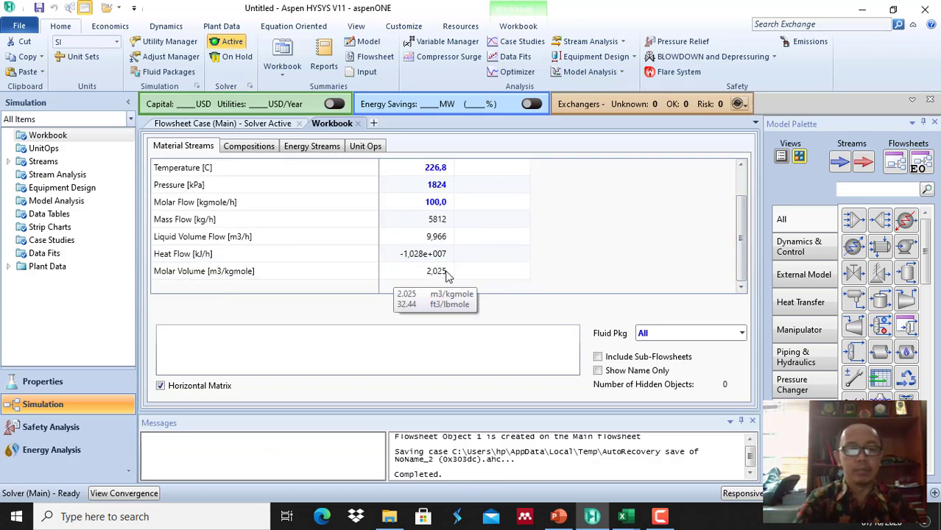
drag(742, 261, 742, 218)
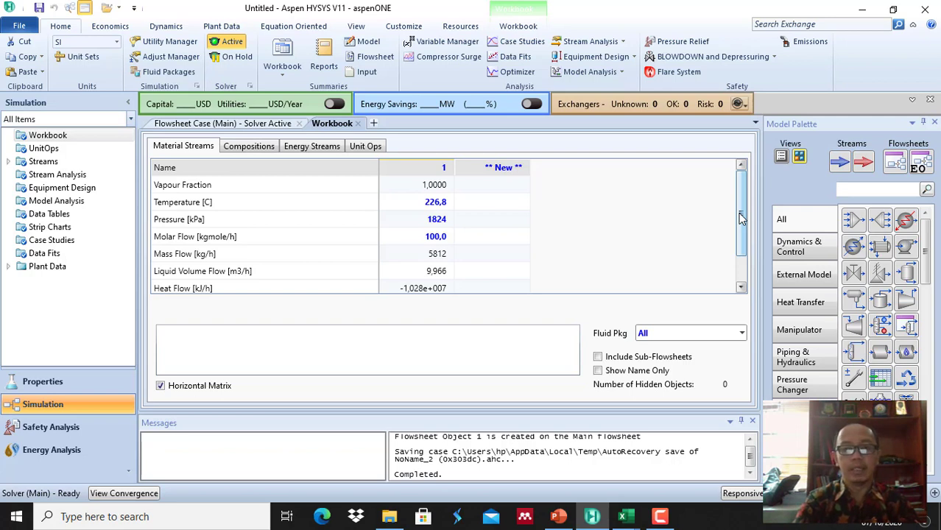
Step: Insert stream 1's Temperature into the Databook, filtering the variables by "temp"
click(446, 50)
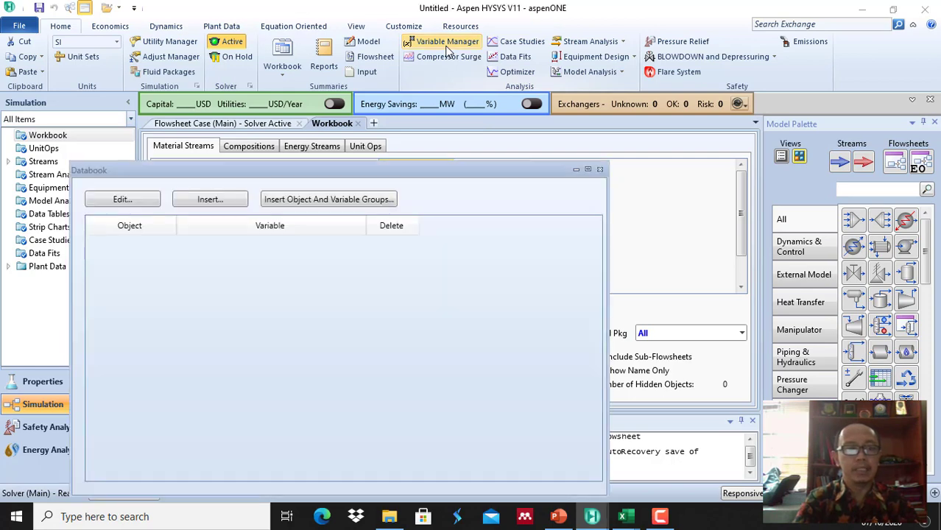
click(209, 203)
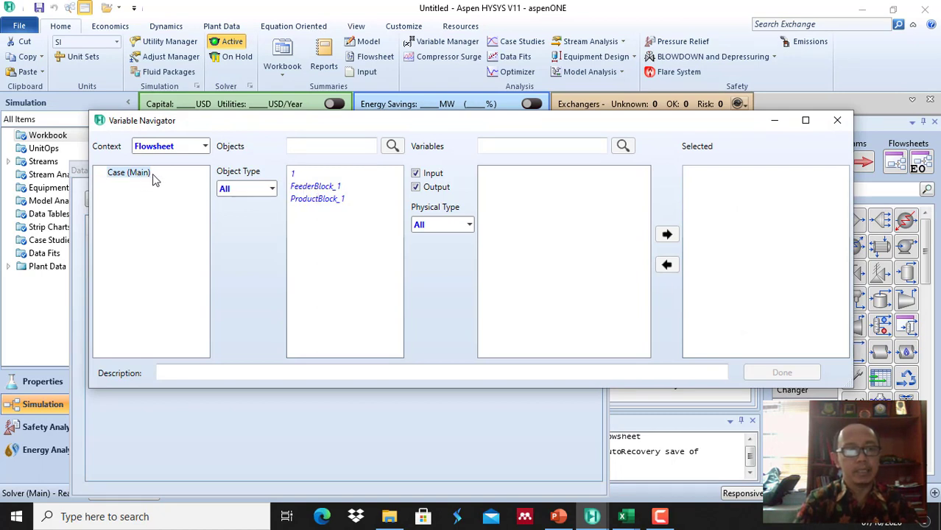
click(299, 177)
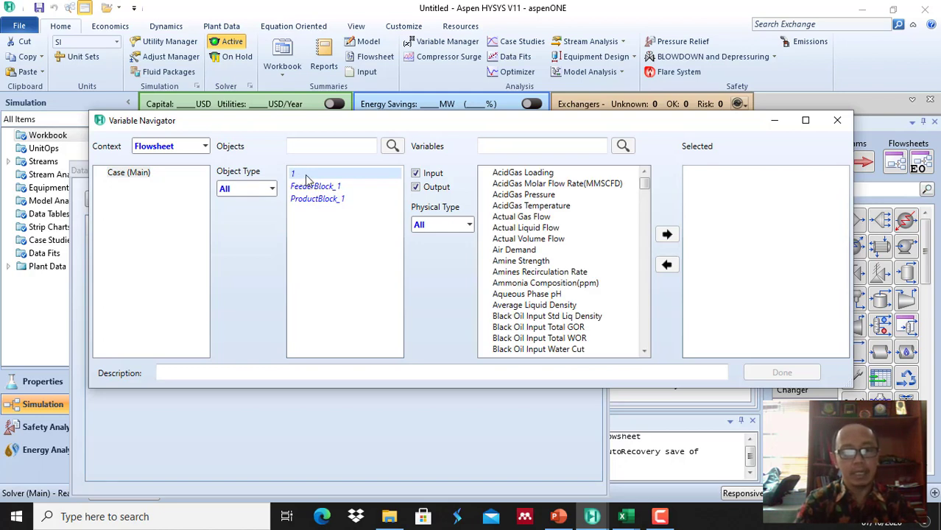
click(507, 147)
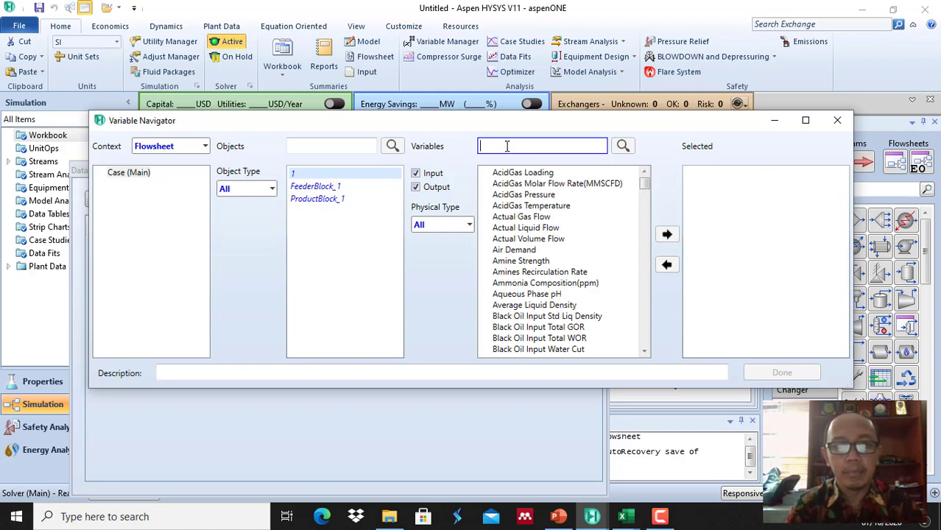
text(temp)
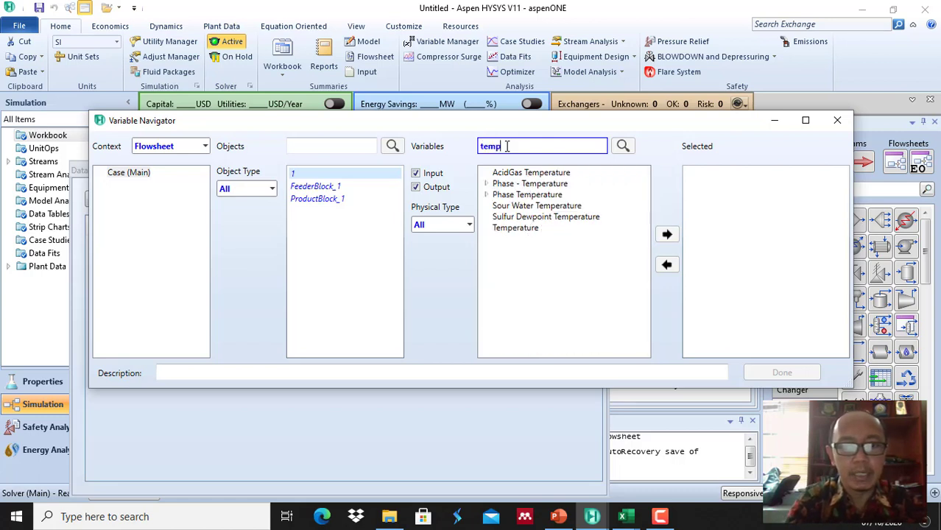
click(513, 230)
click(666, 234)
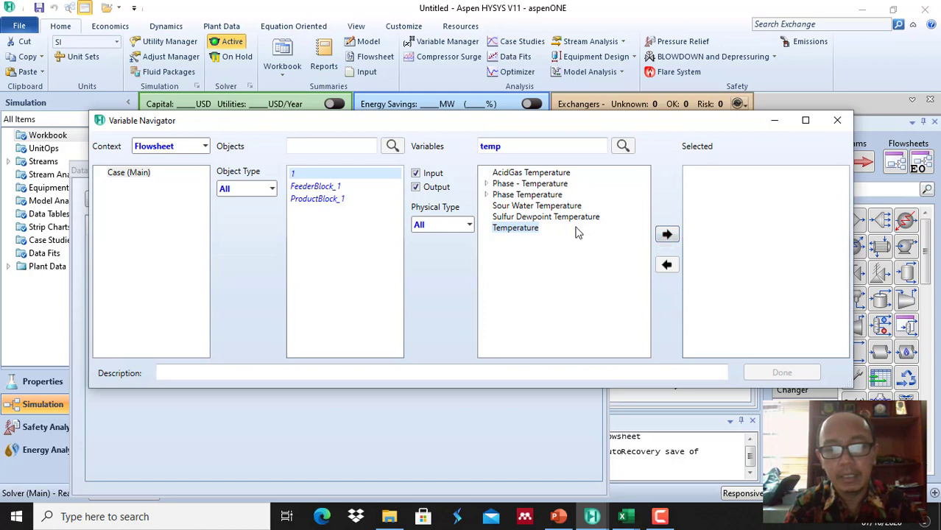
click(519, 230)
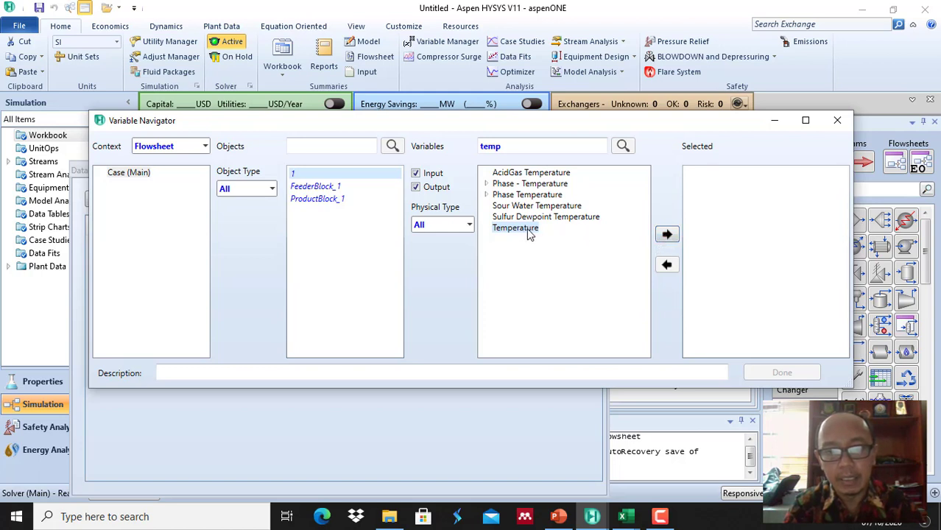
click(666, 236)
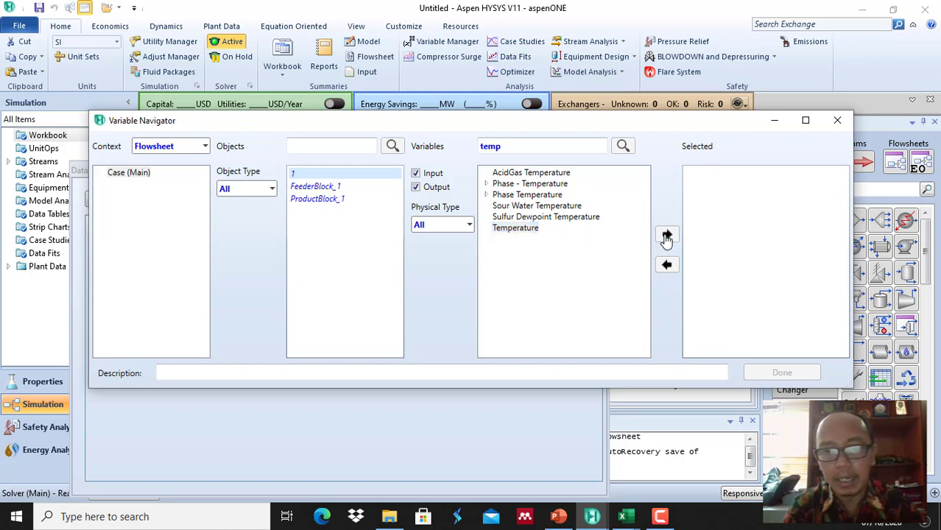
Step: Add stream 1's Molar Volume to the selected variables, filtering the variables by "molar"
double_click(532, 147)
key(BackSpace)
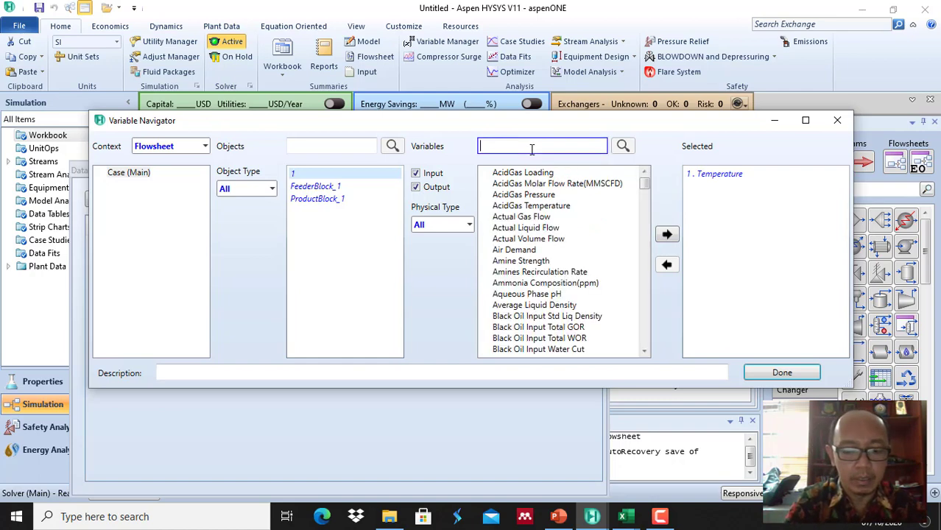
text(molar)
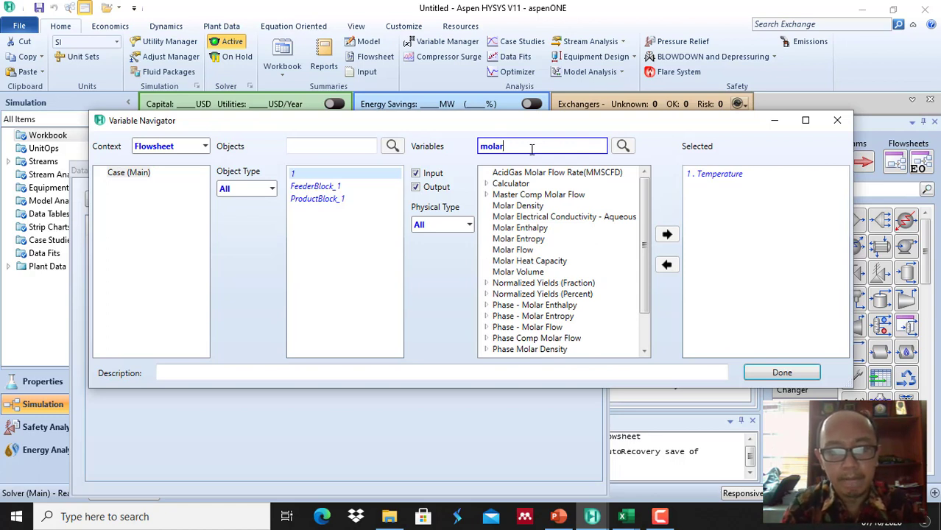
click(519, 273)
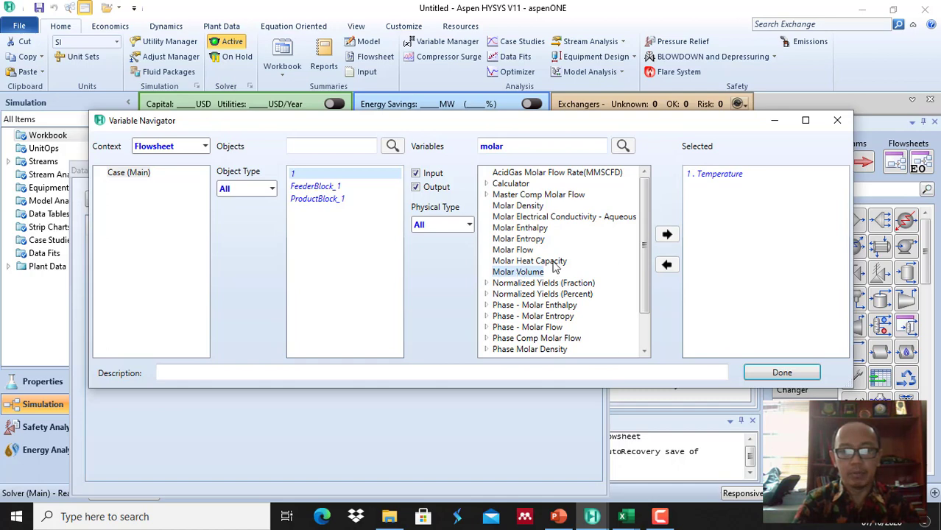
click(667, 236)
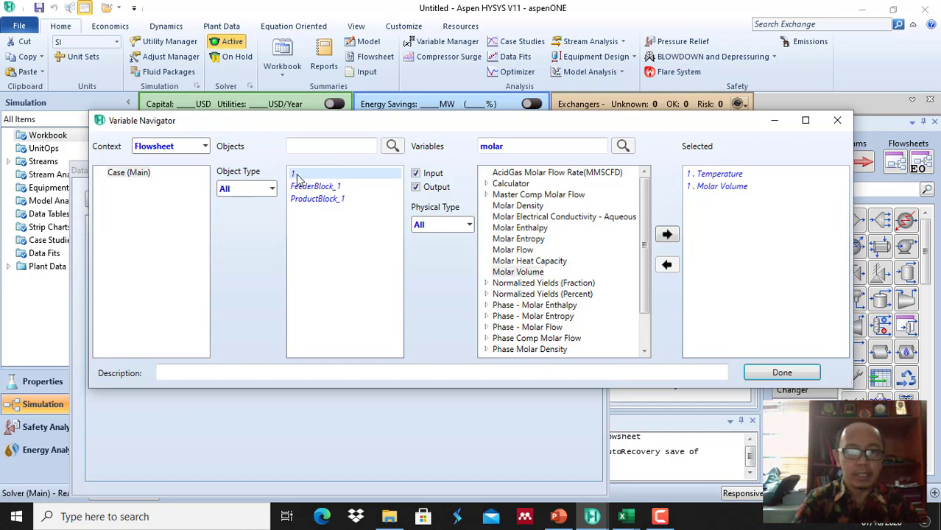
Step: Search stream 1's variables again for "temp" and "molar" to locate Temperature and Molar Volume
double_click(518, 145)
text(tem)
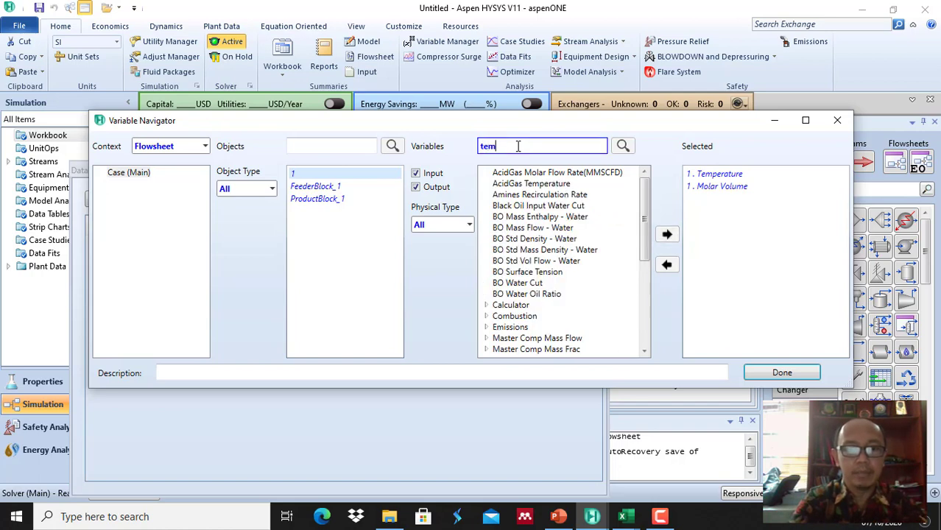
text(p)
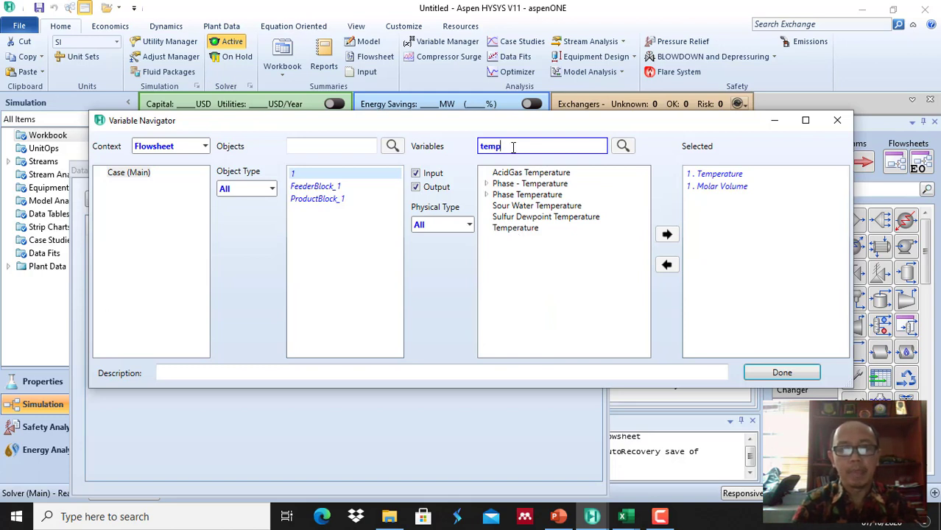
click(515, 230)
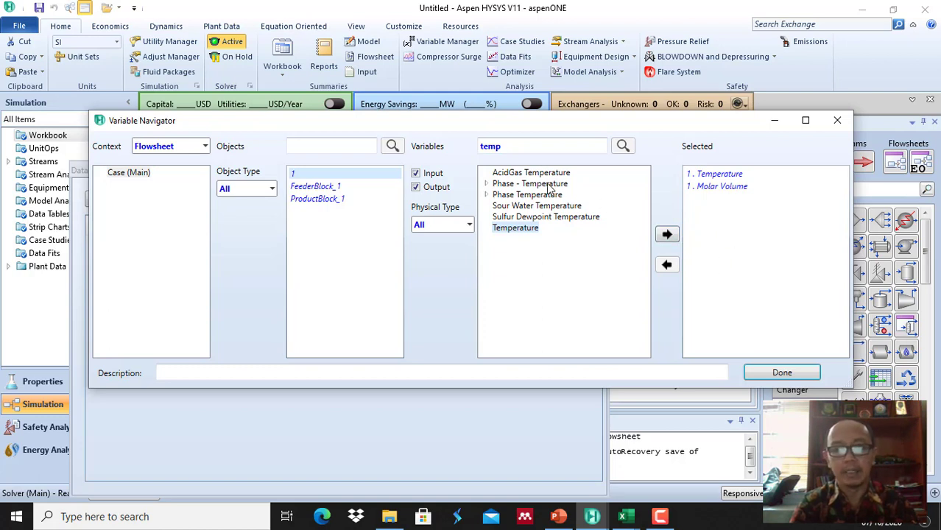
click(525, 144)
text(mo)
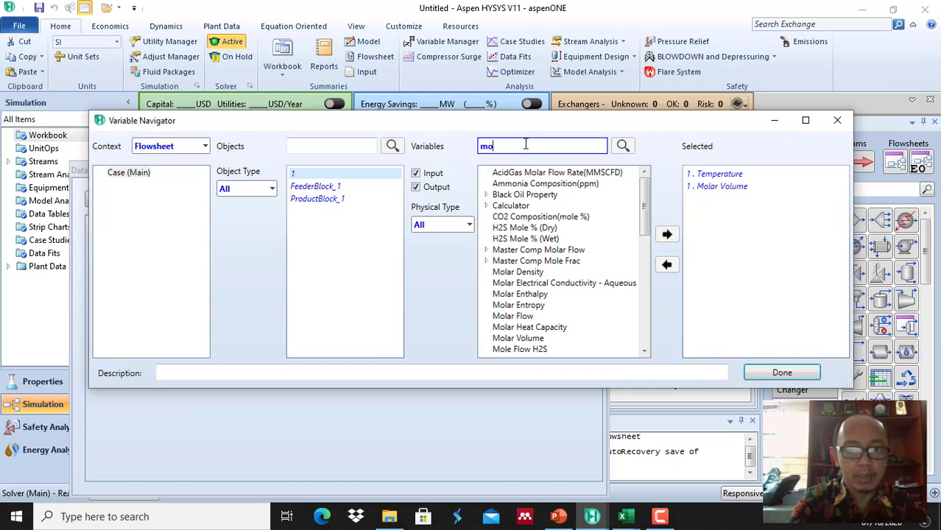
text(lar)
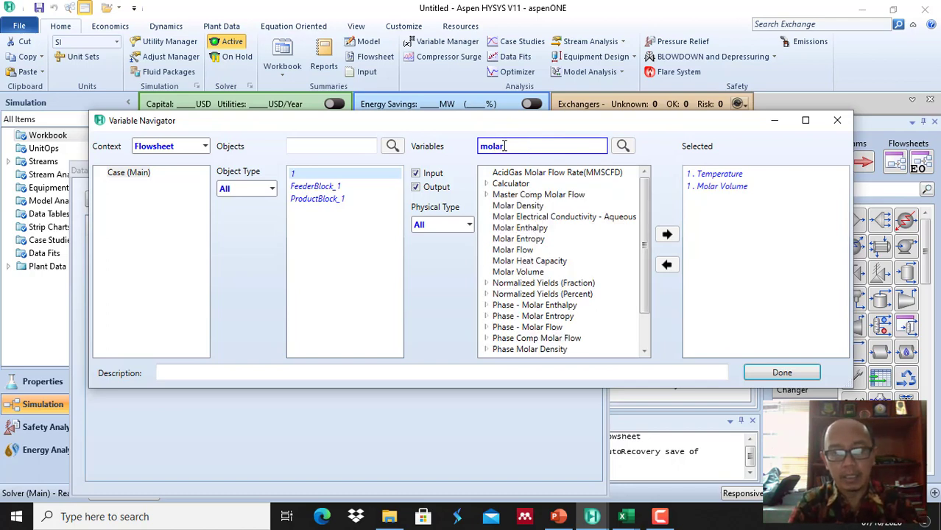
click(519, 272)
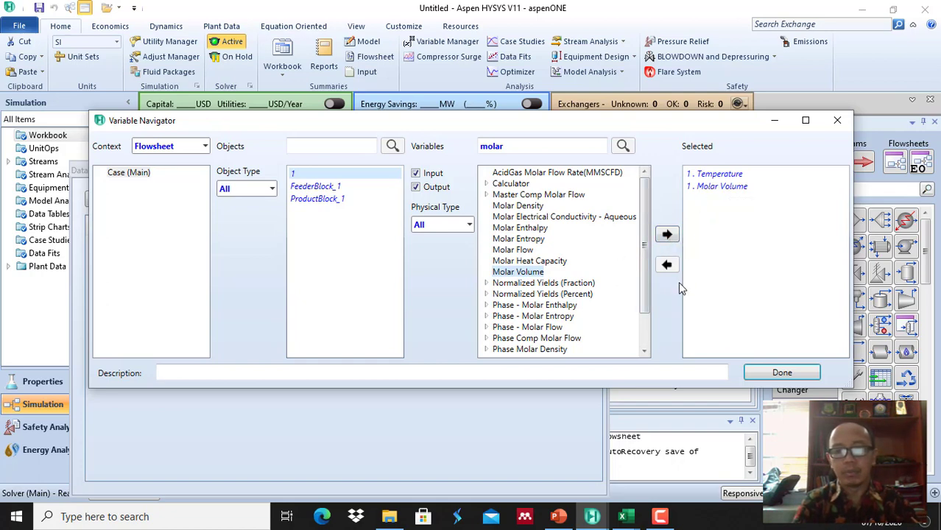
Step: Accept the selected variables, closing the Databook, and add a new case study
click(781, 374)
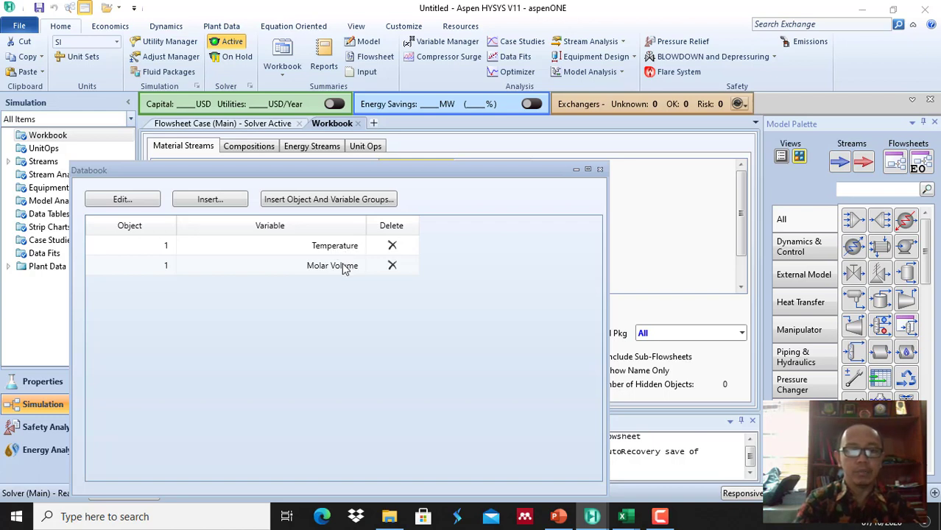
click(600, 170)
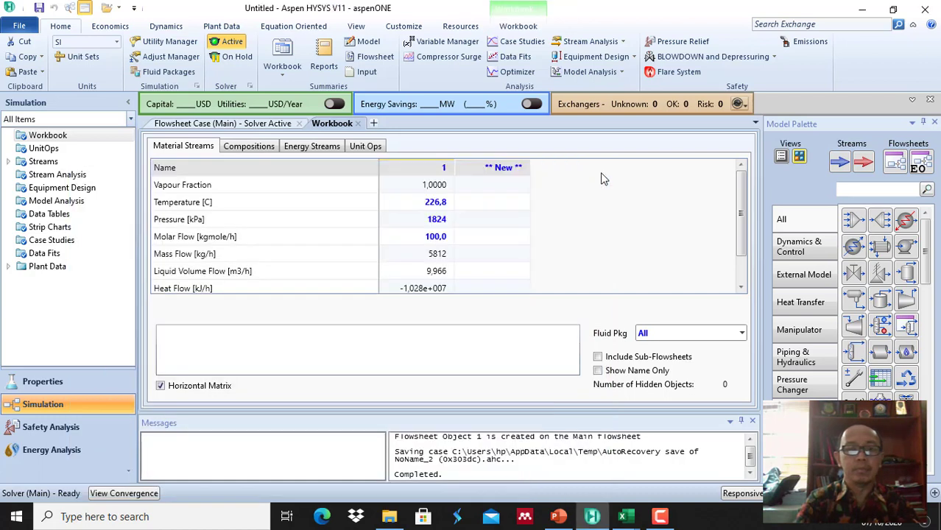
click(520, 44)
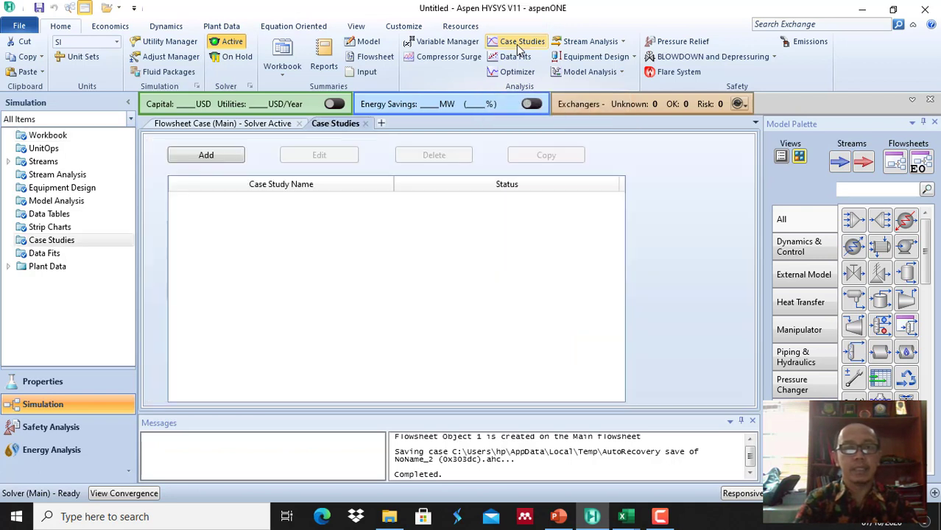
click(213, 155)
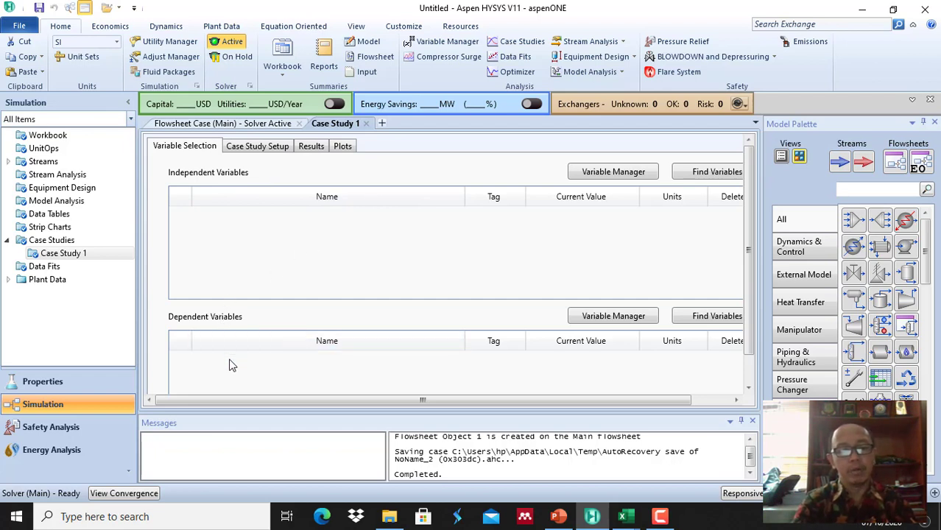
Step: Assign stream 1's Temperature as the independent variable of Case Study 1
click(608, 176)
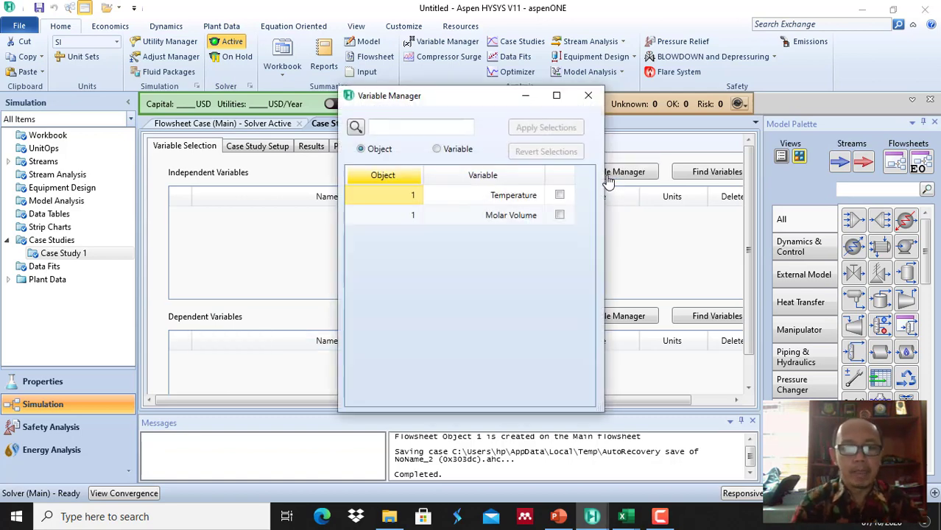
click(559, 196)
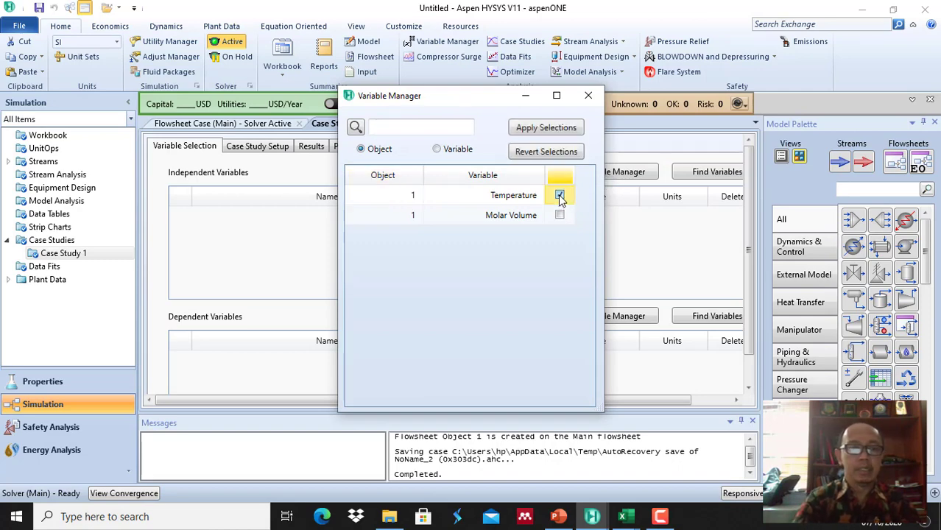
click(545, 129)
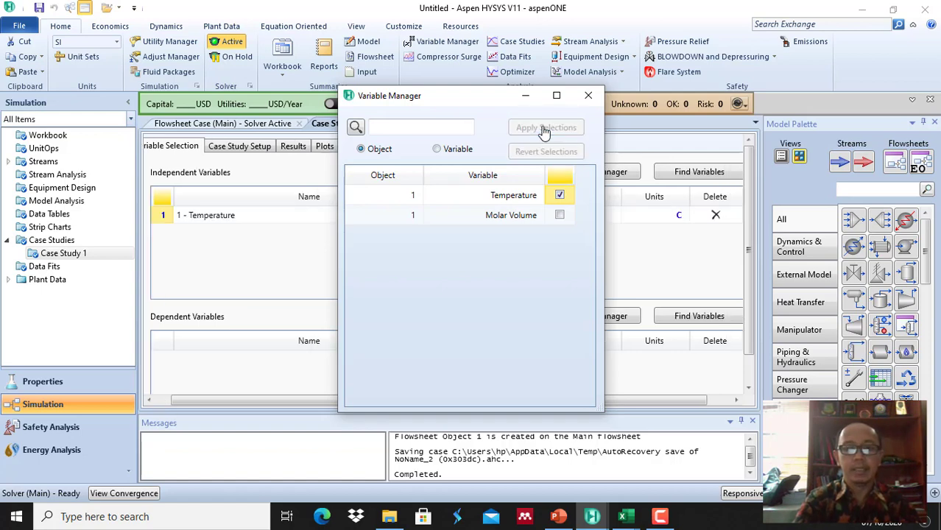
click(598, 98)
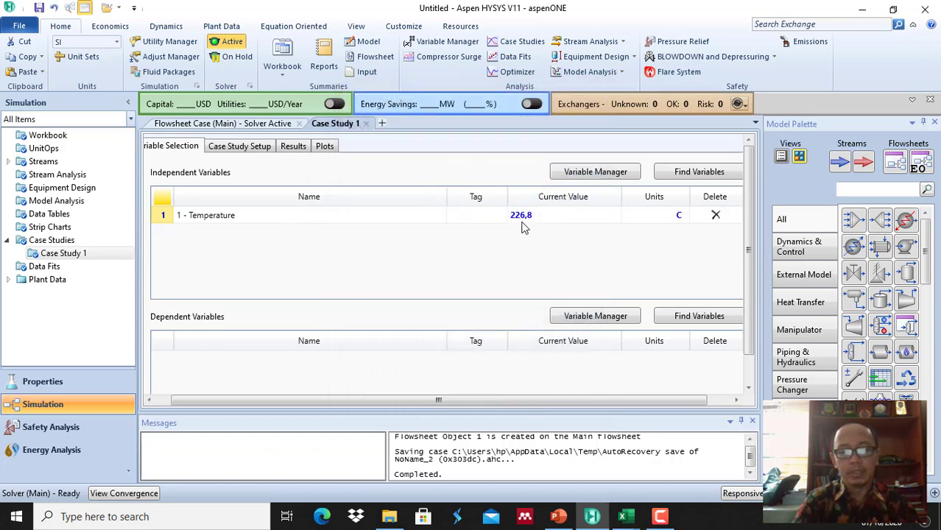
Step: Set the units of the independent Temperature variable to K
mouse_move(526, 221)
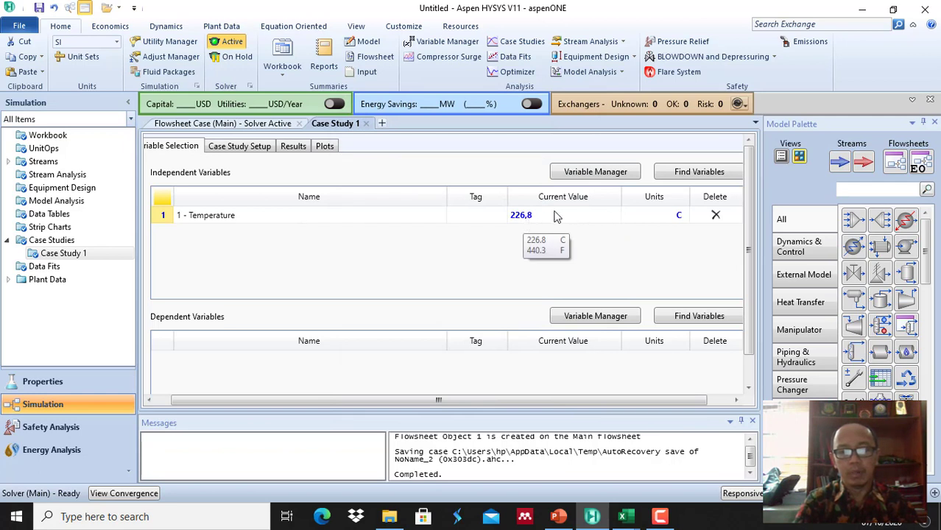
click(682, 216)
click(683, 216)
click(683, 217)
click(683, 216)
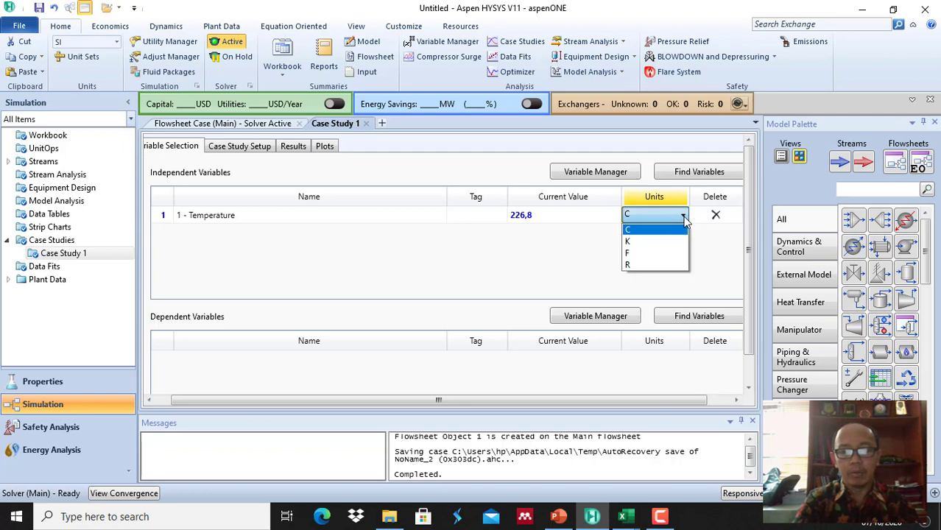
click(646, 243)
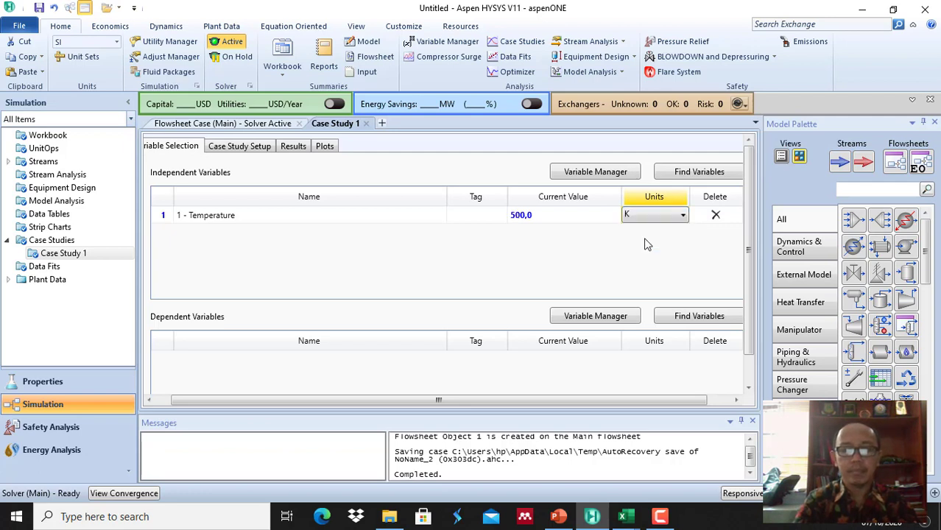
Step: Select stream 1's Molar Volume as the case study's dependent variable and apply the selection
click(593, 319)
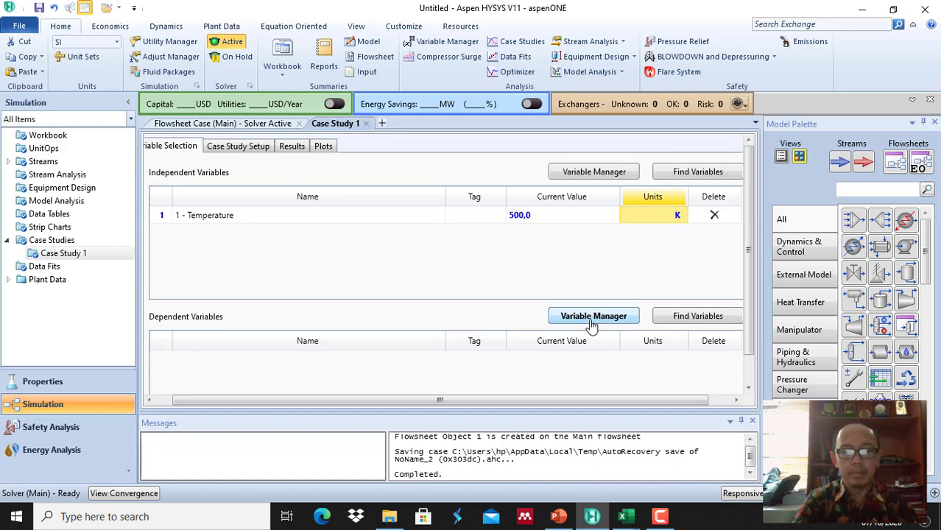
click(591, 322)
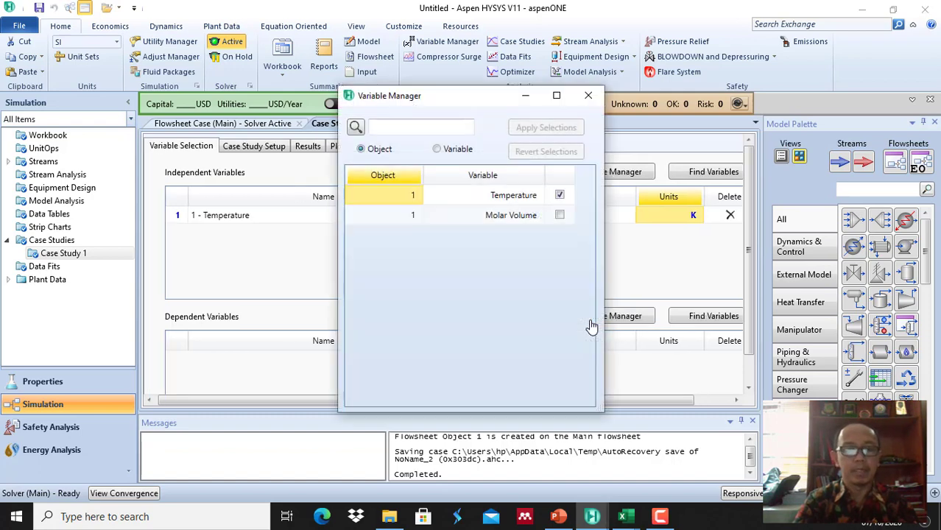
click(560, 215)
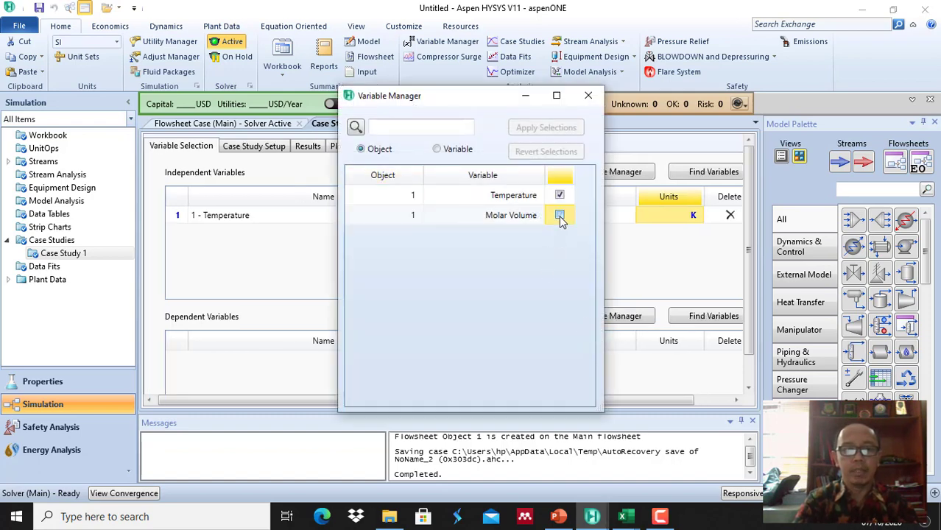
click(547, 128)
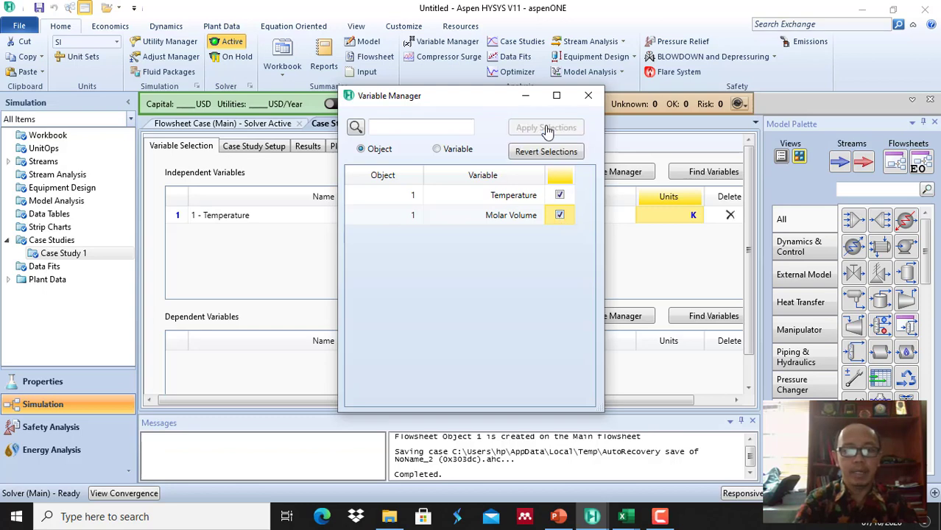
Step: Close the variable manager and set the start value of the case study's Temperature to 450 K
click(587, 96)
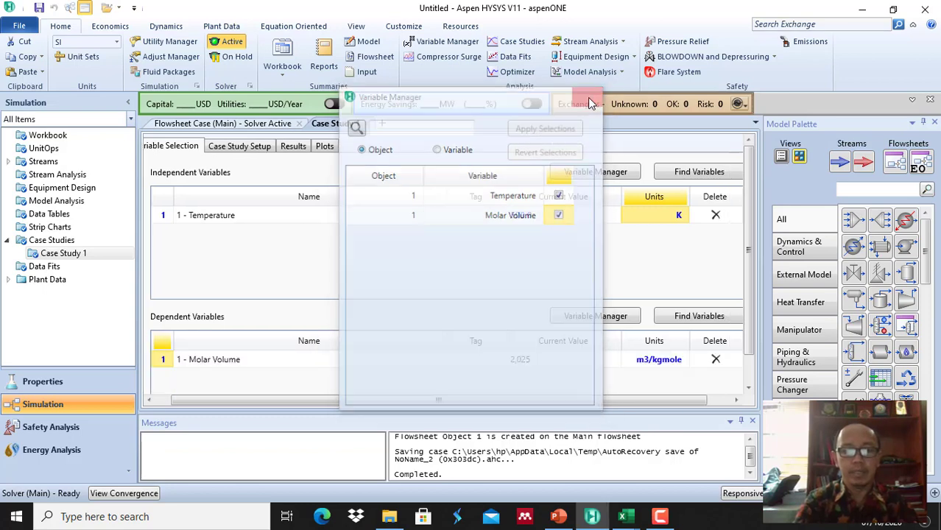
mouse_move(532, 366)
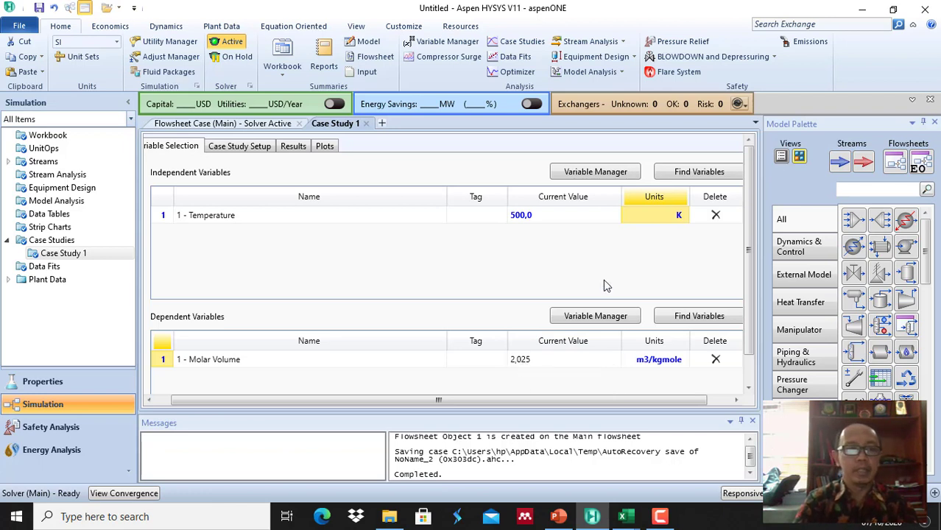
click(246, 147)
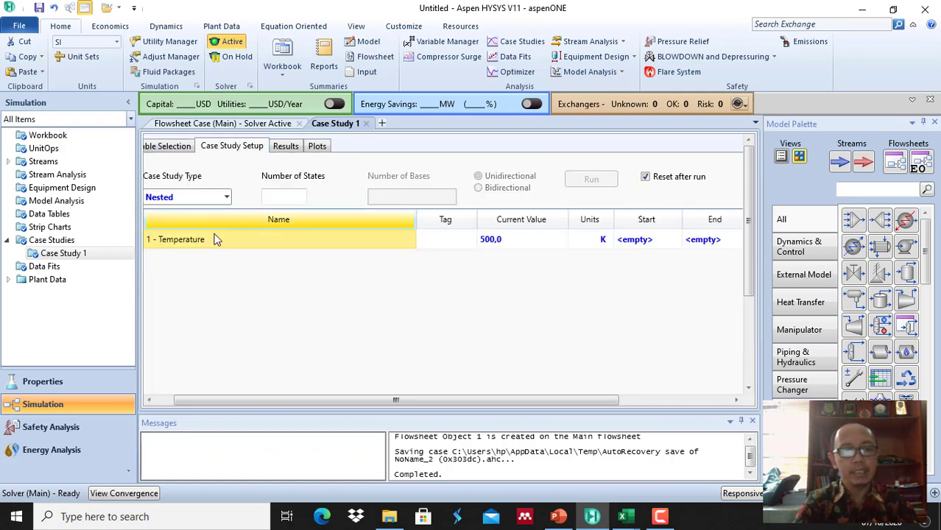
mouse_move(513, 245)
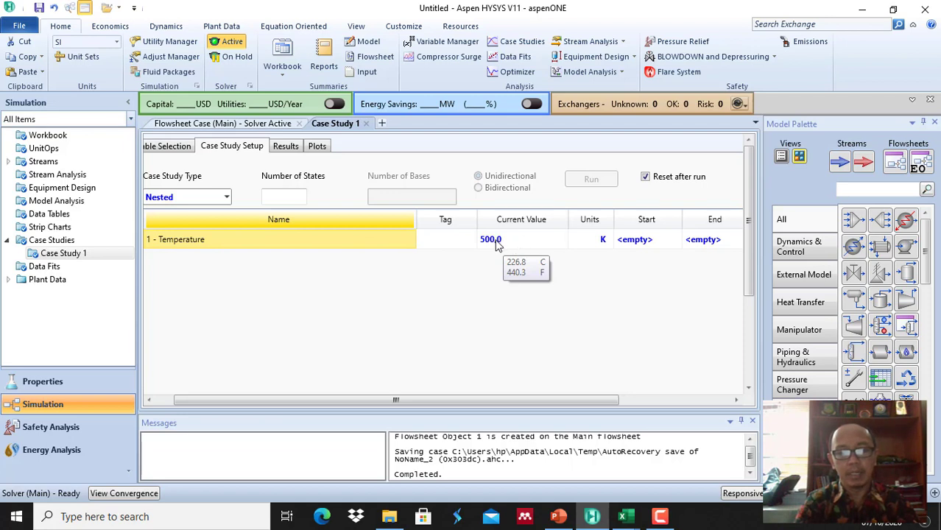
drag(547, 400, 603, 401)
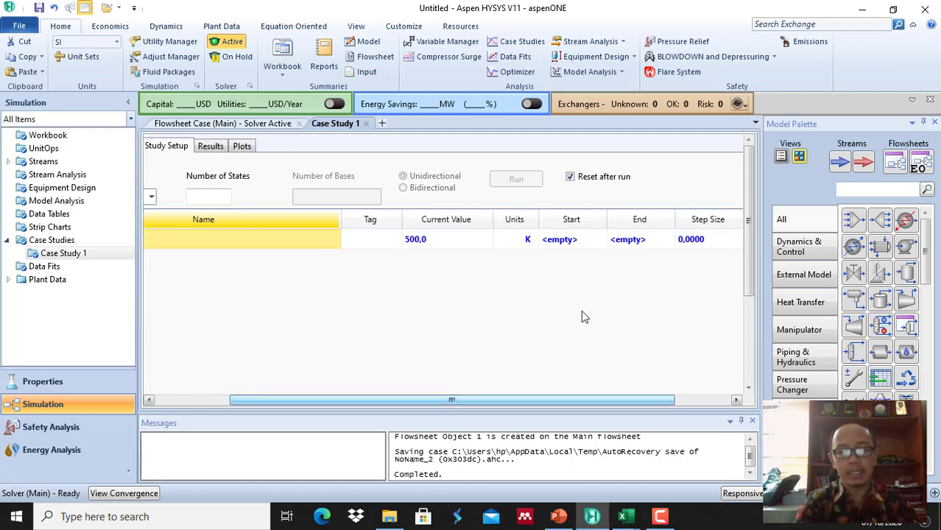
click(579, 241)
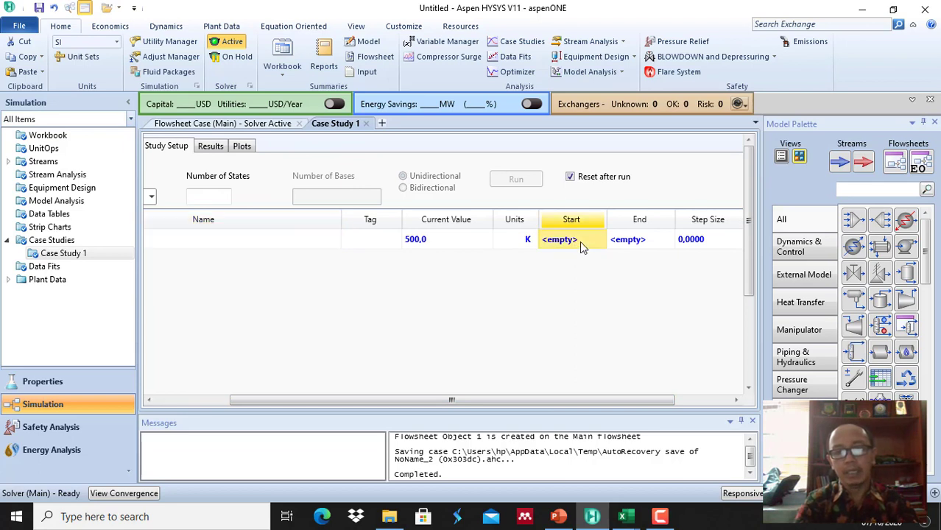
text(4)
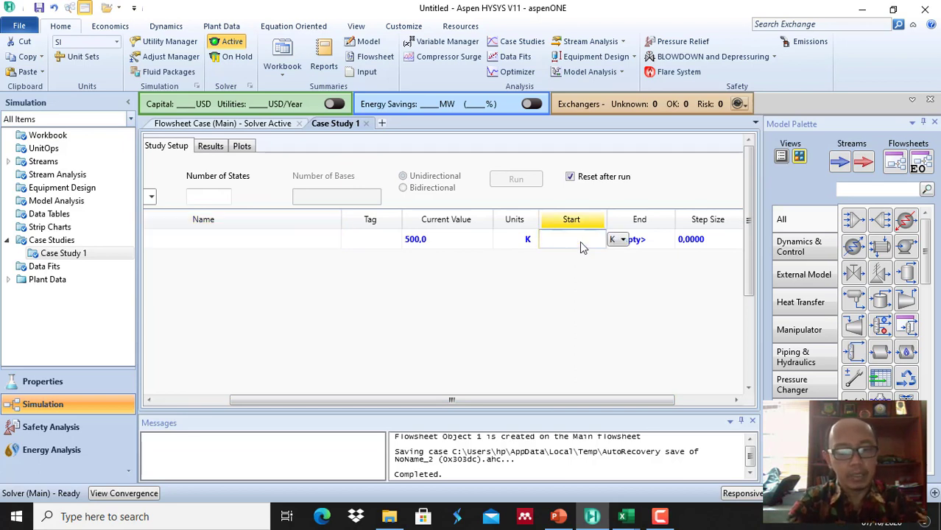
text(50)
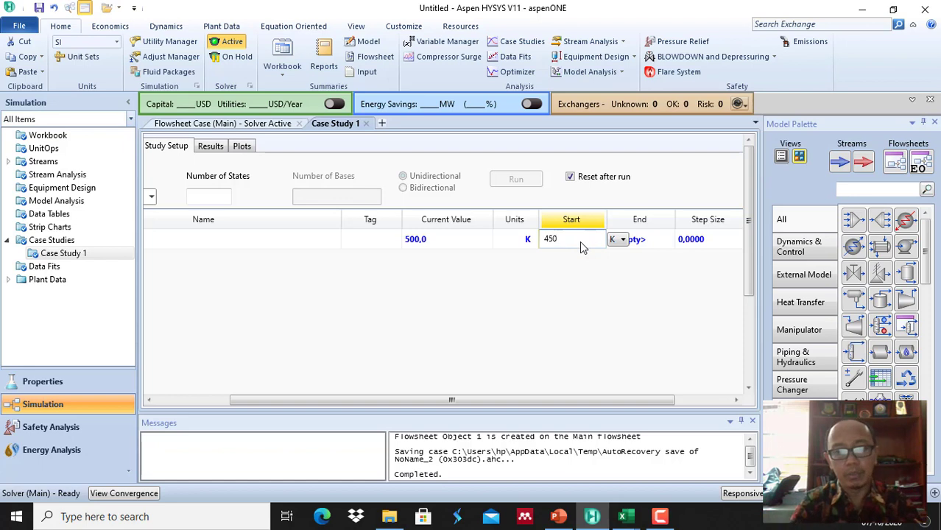
key(Return)
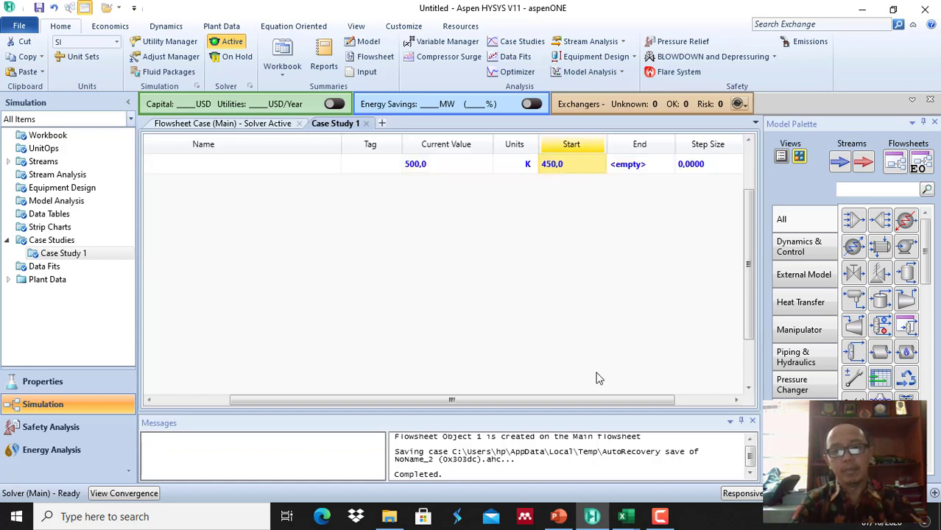
Step: Set the case study's Temperature end value to 550 K and its step size to 10 K
drag(598, 399, 636, 399)
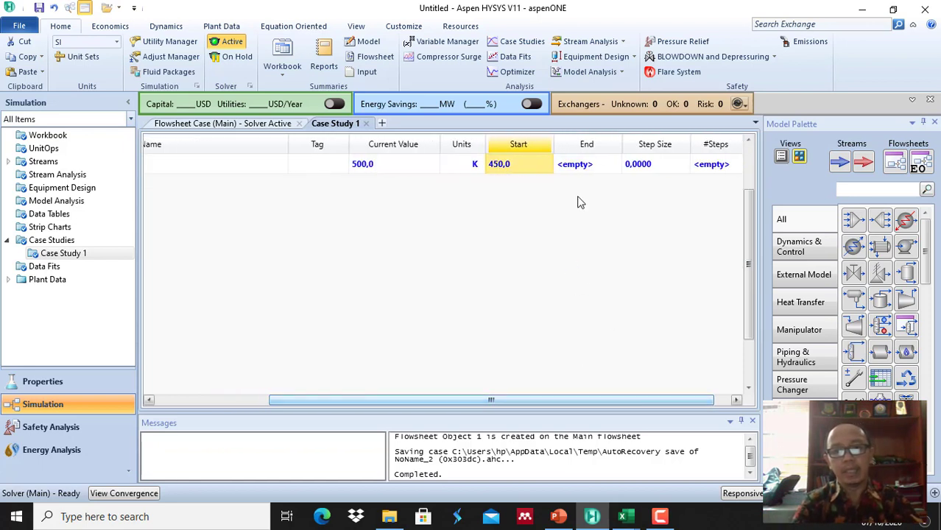
click(583, 170)
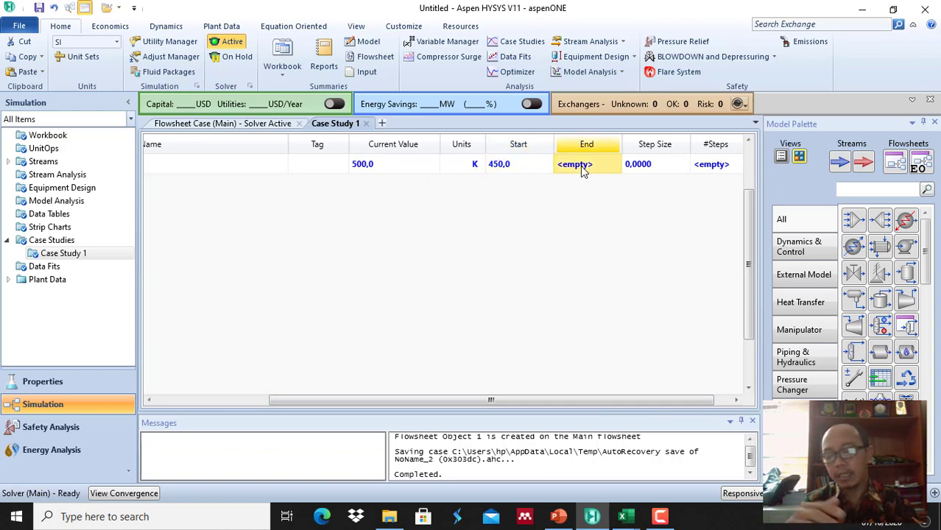
text(5)
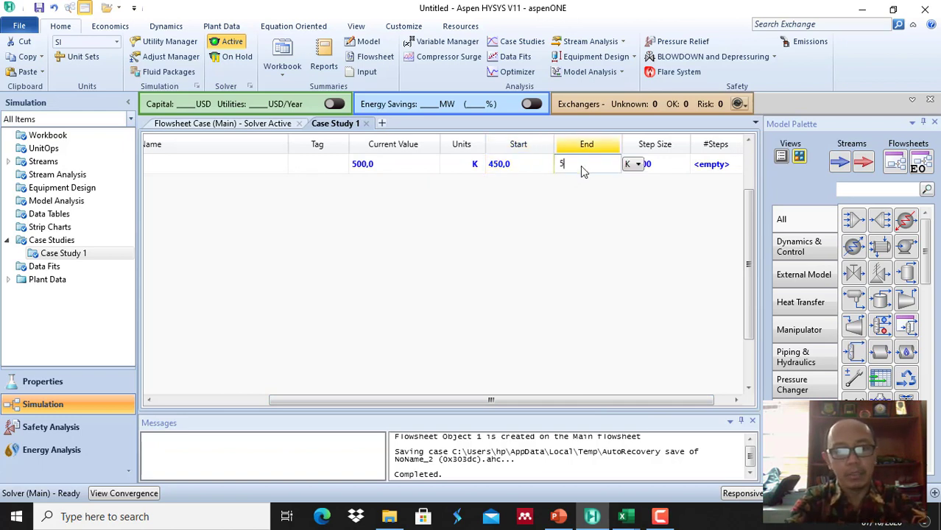
key(Return)
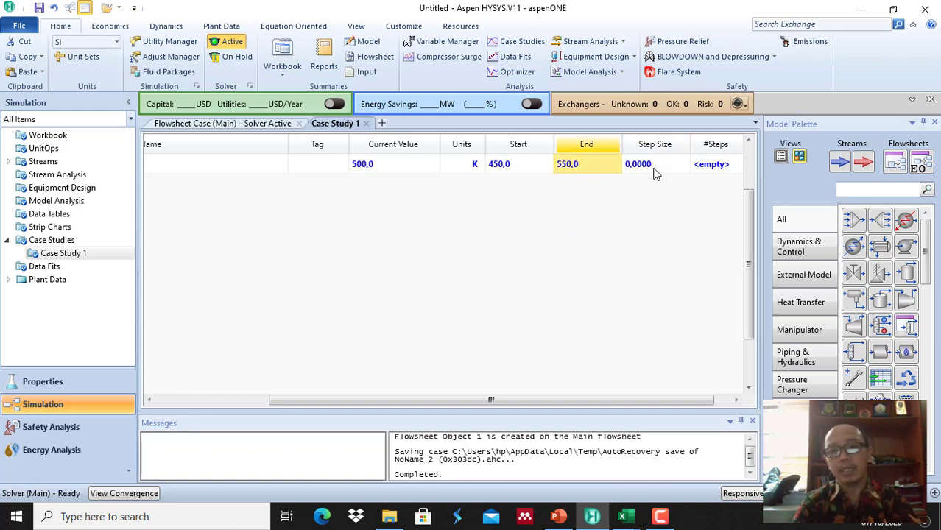
click(655, 171)
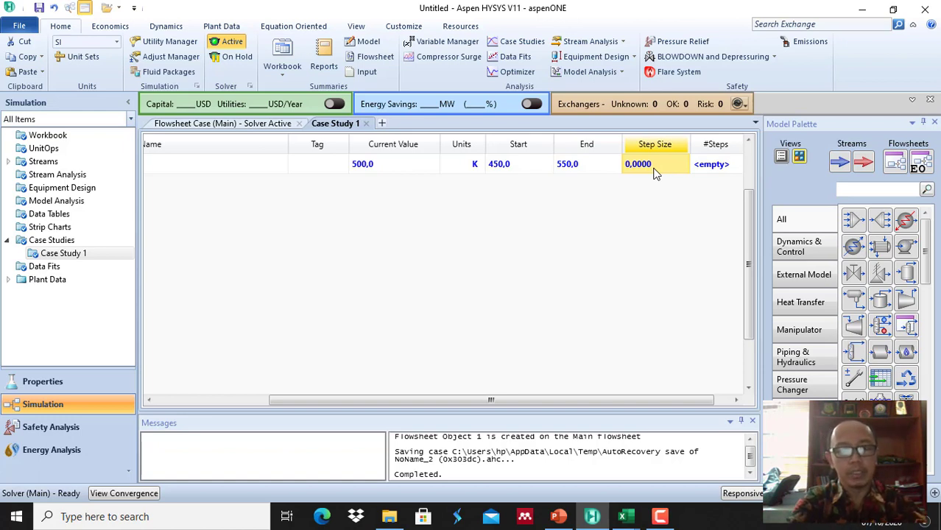
text(10)
key(Return)
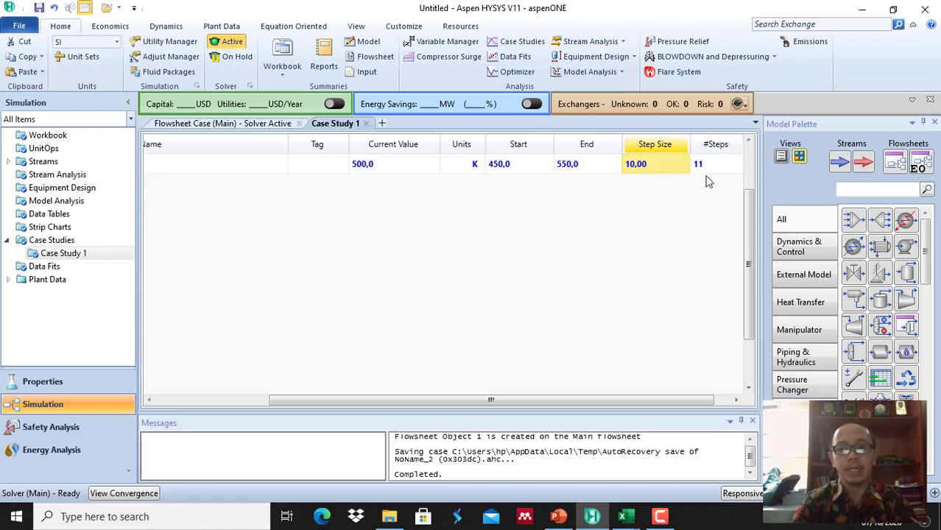
Step: Run the case study and review the molar volume results for every temperature case
scroll(748, 227, up, 2)
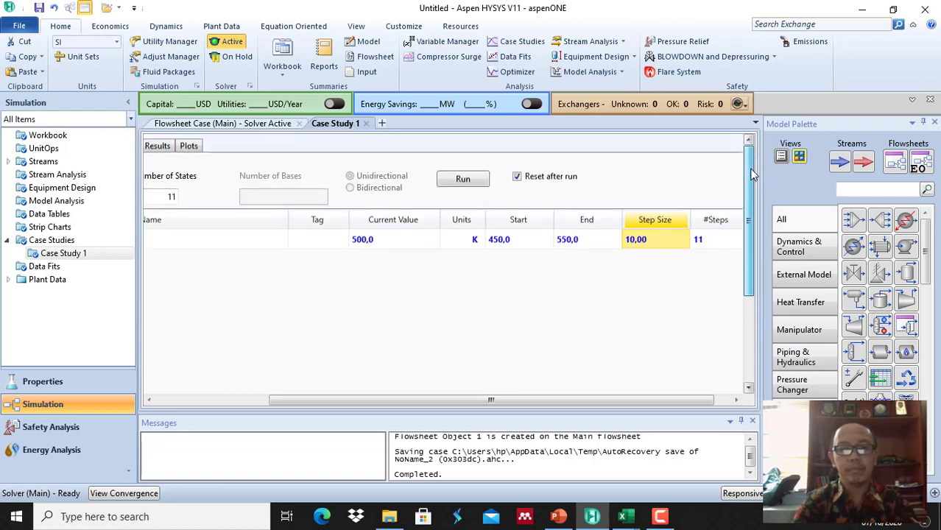
drag(540, 398, 460, 402)
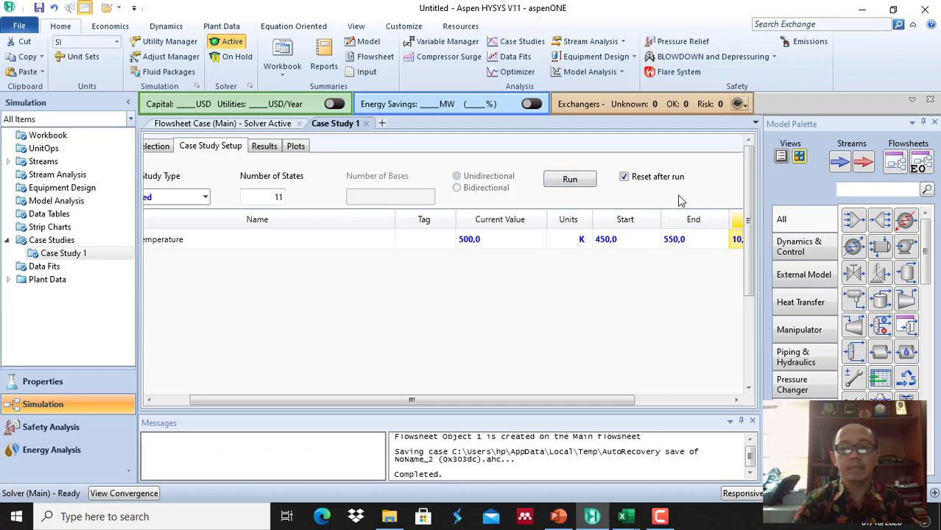
click(265, 147)
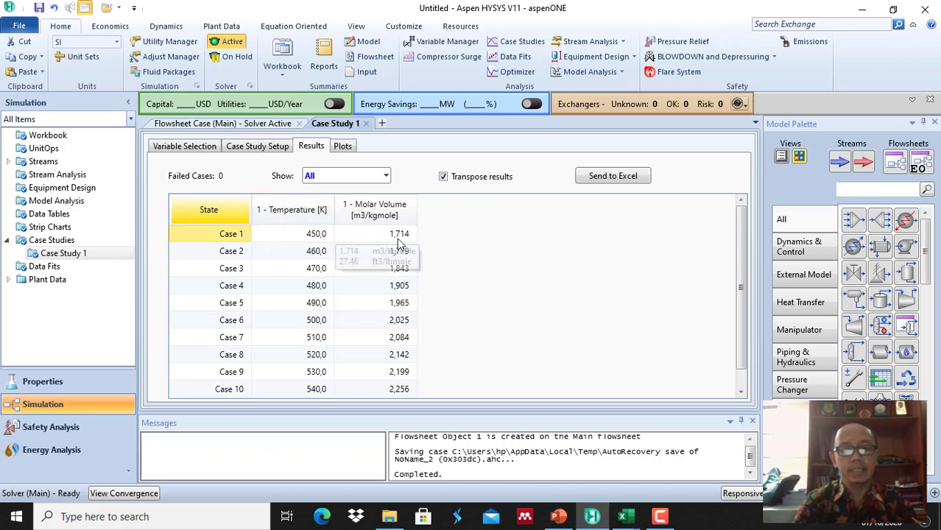
mouse_move(312, 239)
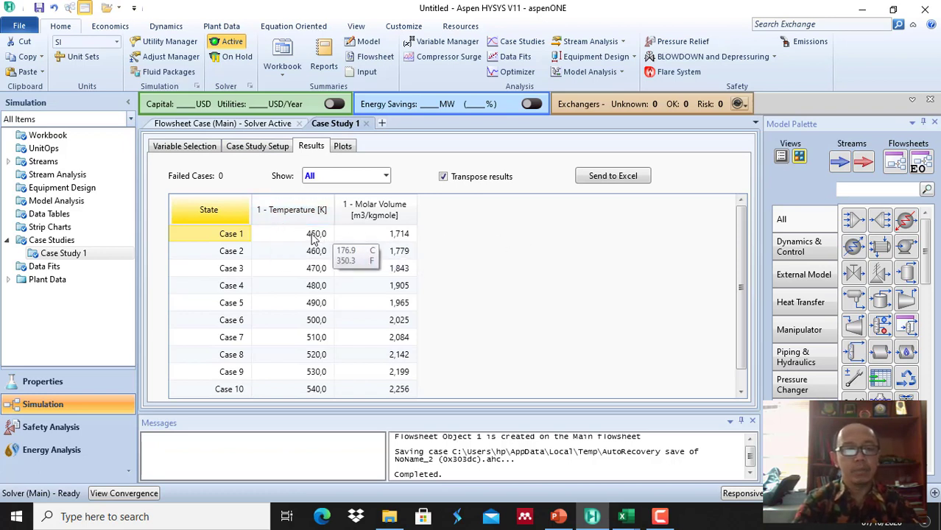
mouse_move(382, 241)
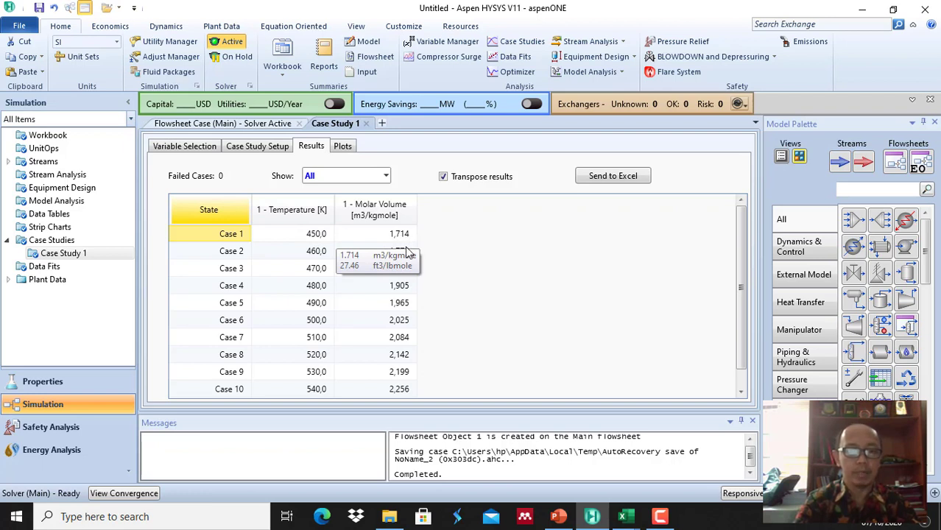
mouse_move(379, 328)
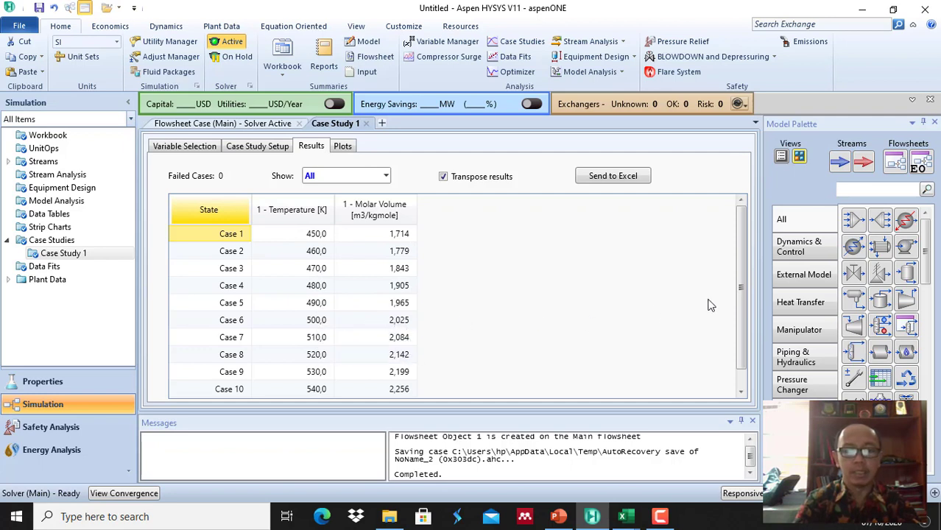
scroll(741, 305, down, 1)
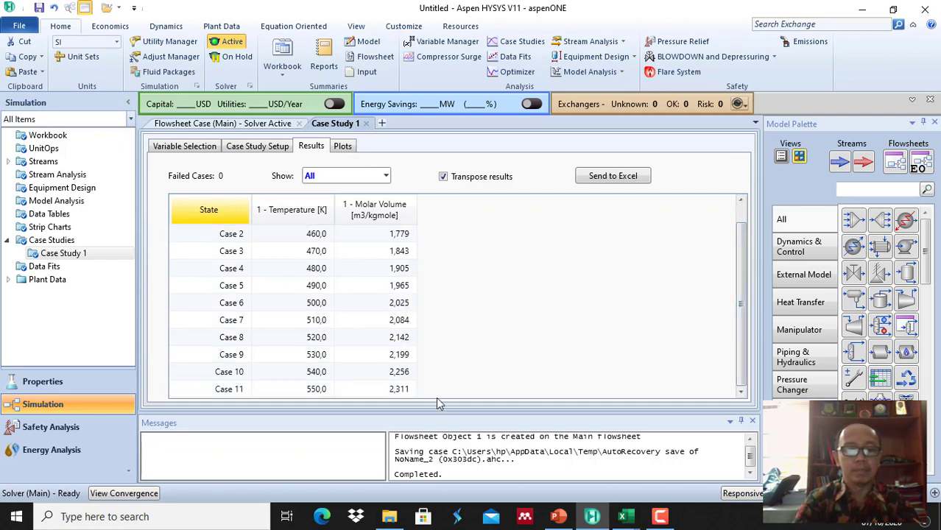
mouse_move(399, 396)
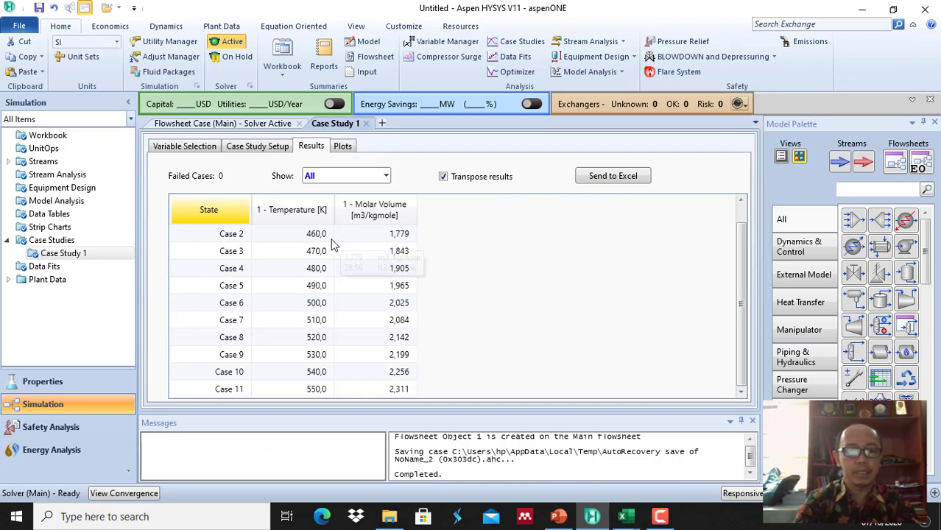
drag(316, 234, 313, 408)
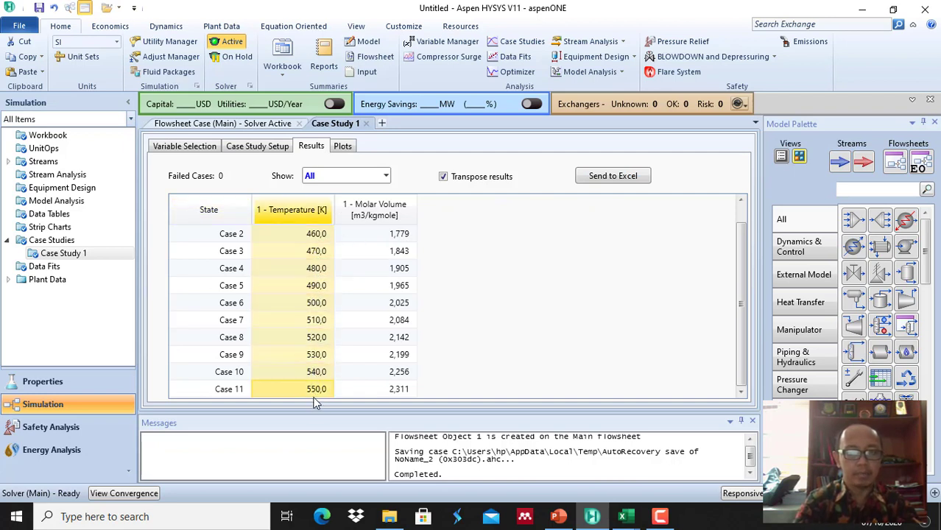
right_click(314, 389)
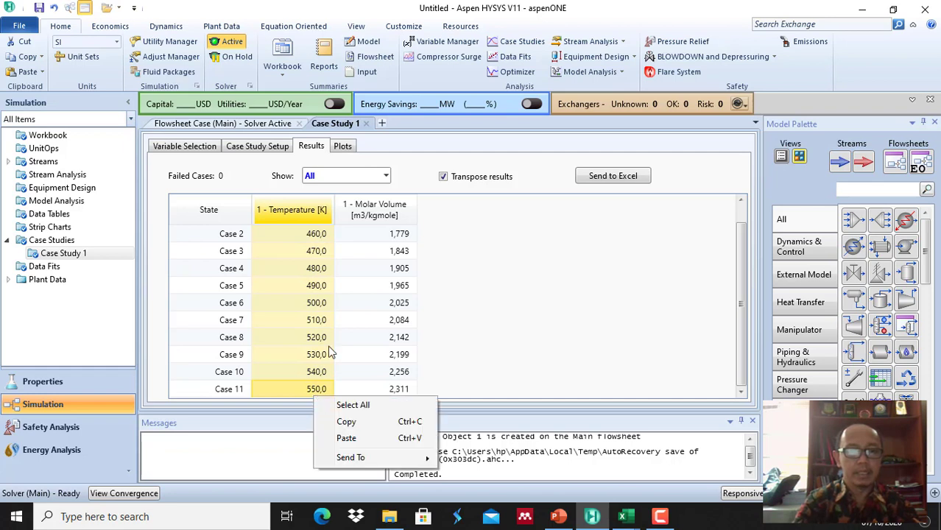
click(475, 291)
Step: Copy the Temperature values of Case 2 through Case 11 from the case study results
click(316, 236)
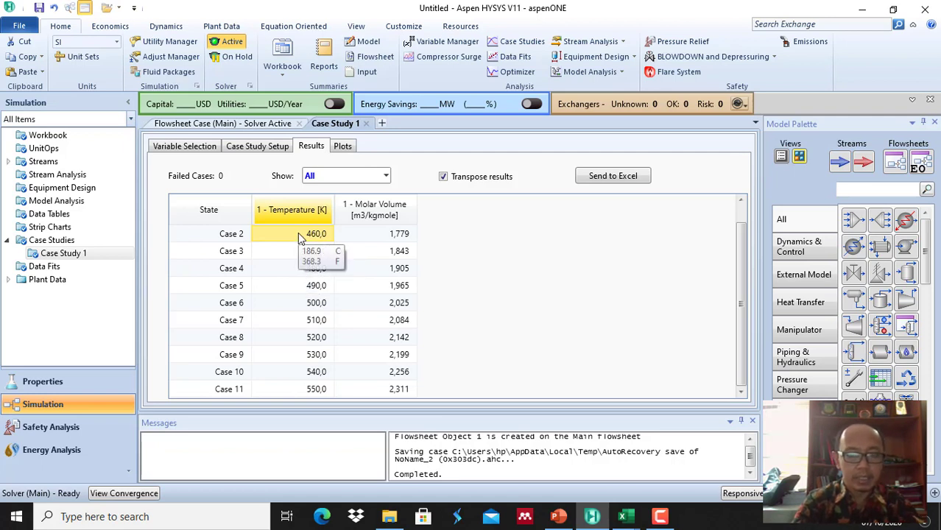
key(shift+Down)
key(shift+Down)
key(shift+Down)
key(shift+Down)
key(shift+Down)
key(shift+Down)
key(shift+Down)
key(shift+Down)
key(shift+Down)
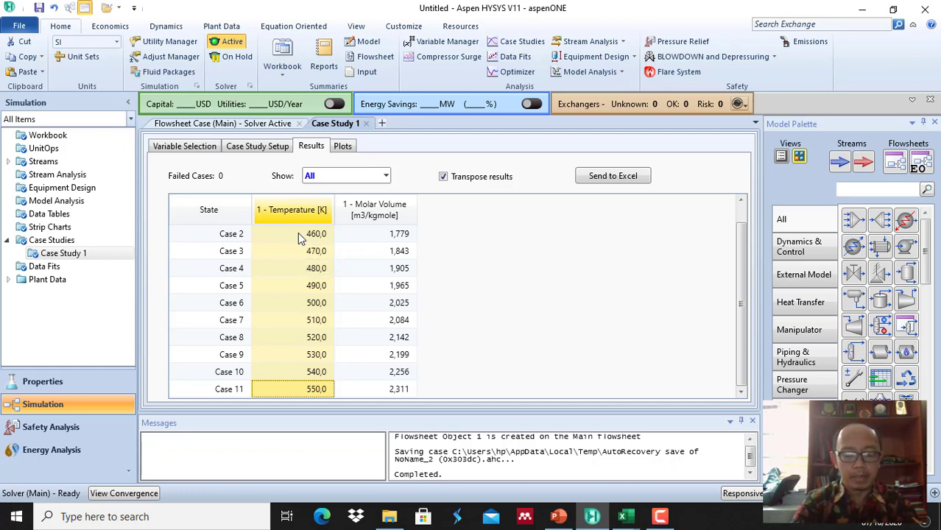
right_click(298, 233)
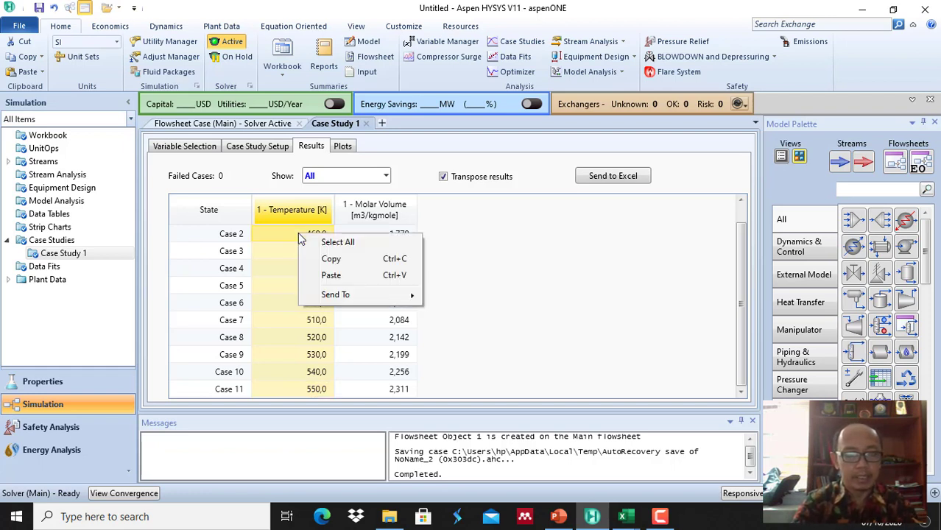
click(331, 259)
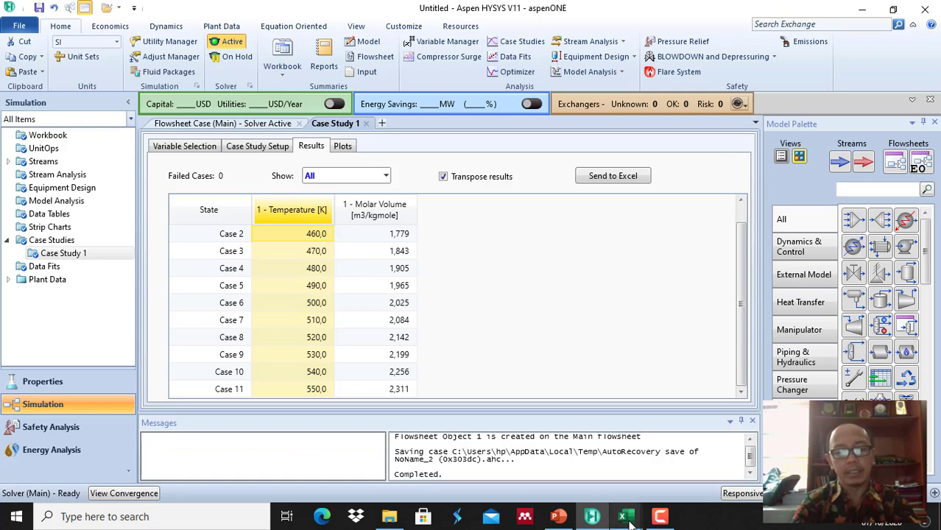
Step: Switch to the Excel workbook "minggu ke 2 Peng robinson" and paste the copied temperatures into Sheet1 starting at cell A3
mouse_move(630, 522)
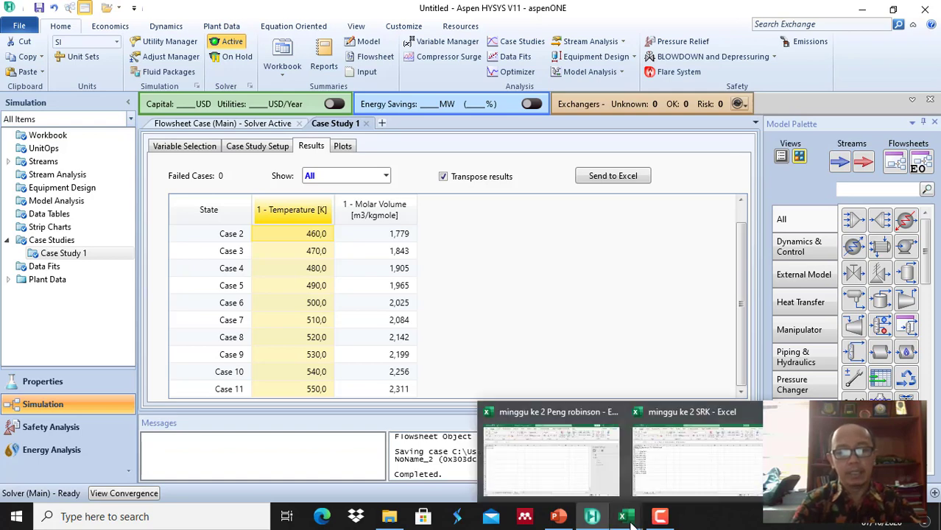
click(557, 482)
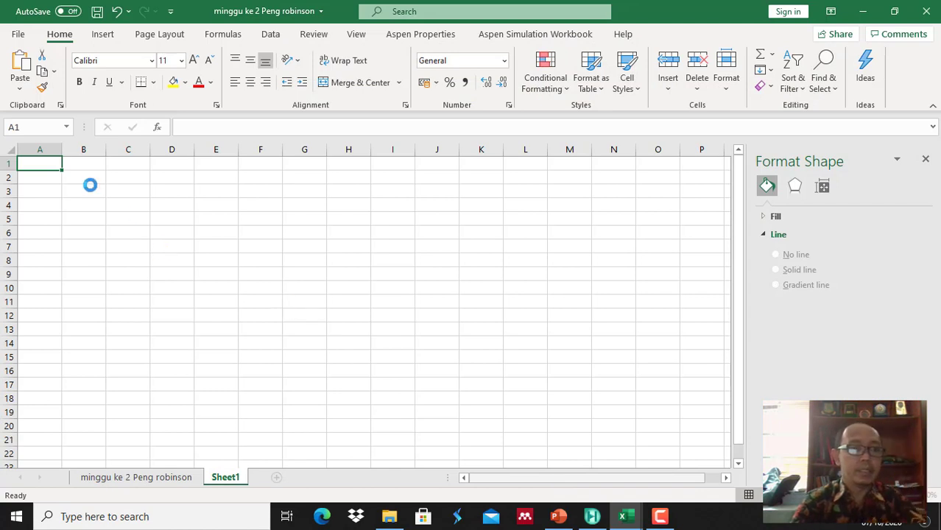
click(53, 177)
click(51, 190)
click(49, 178)
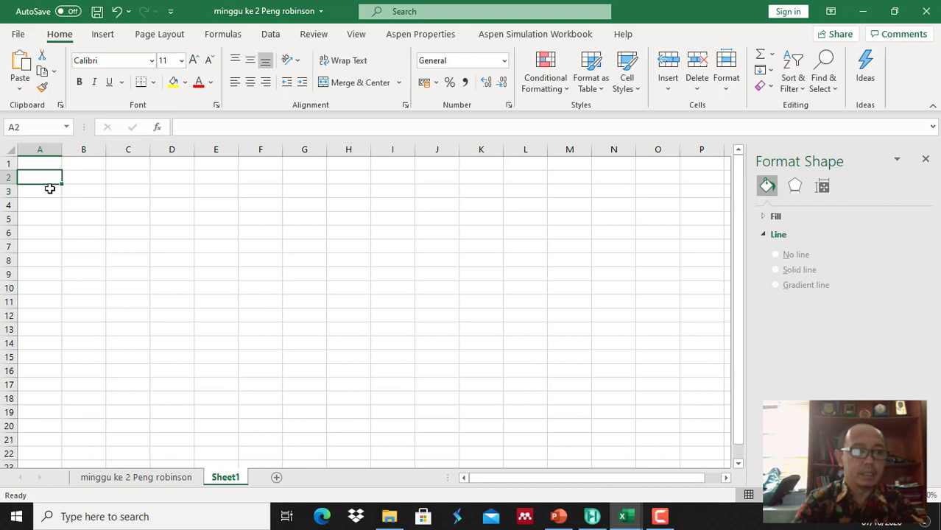
click(49, 189)
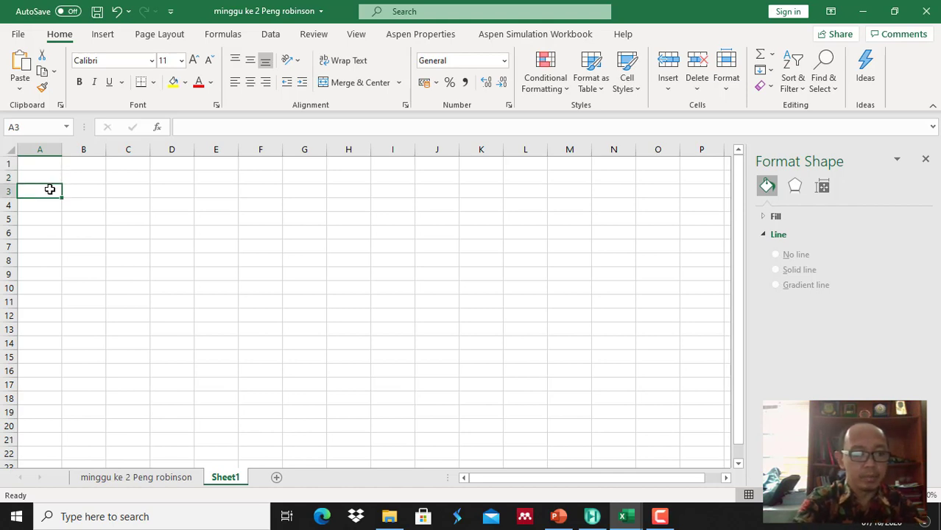
key(ctrl+v)
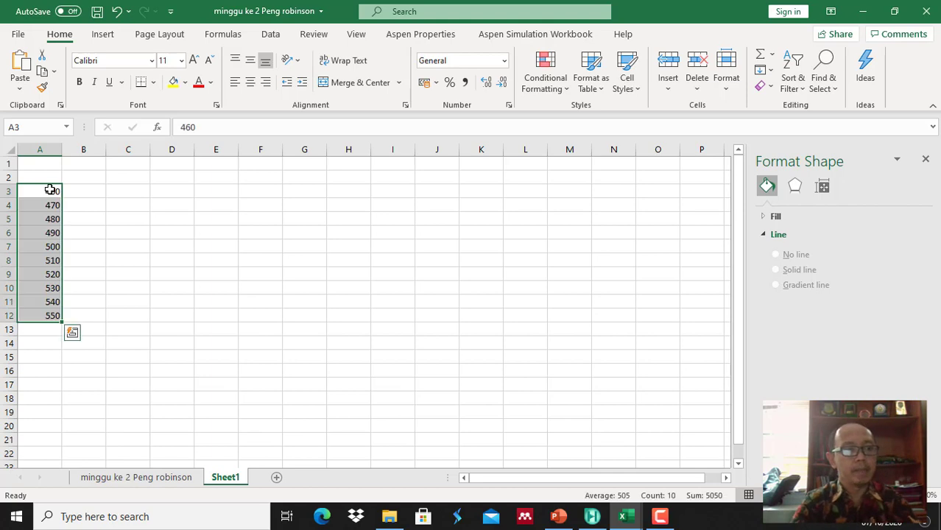
click(44, 174)
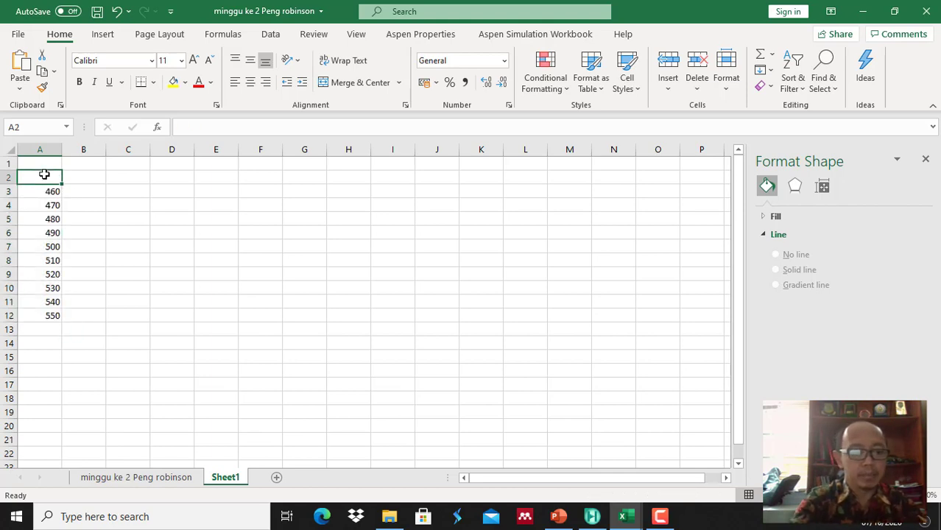
Step: Enter the header "Temperatur" in cell A2 above the temperature values and widen column A to fit it
text(Temp)
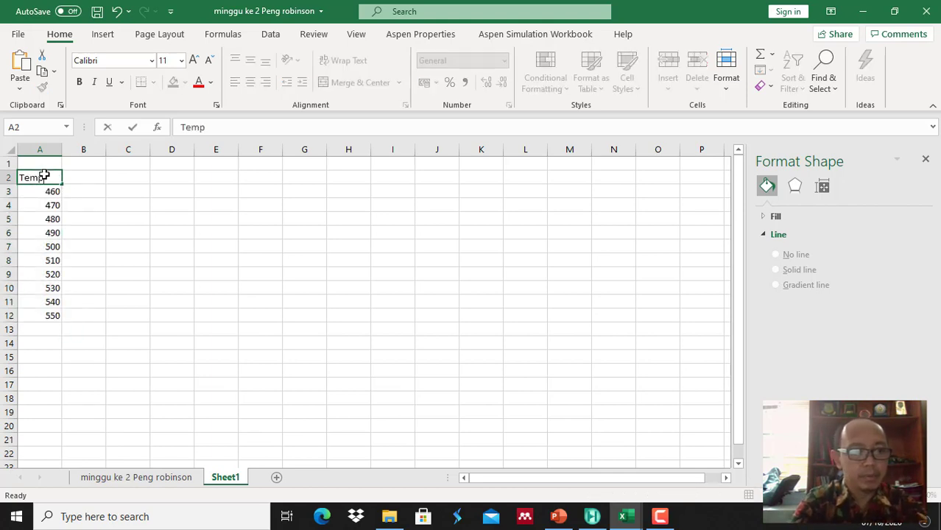
text(eratur)
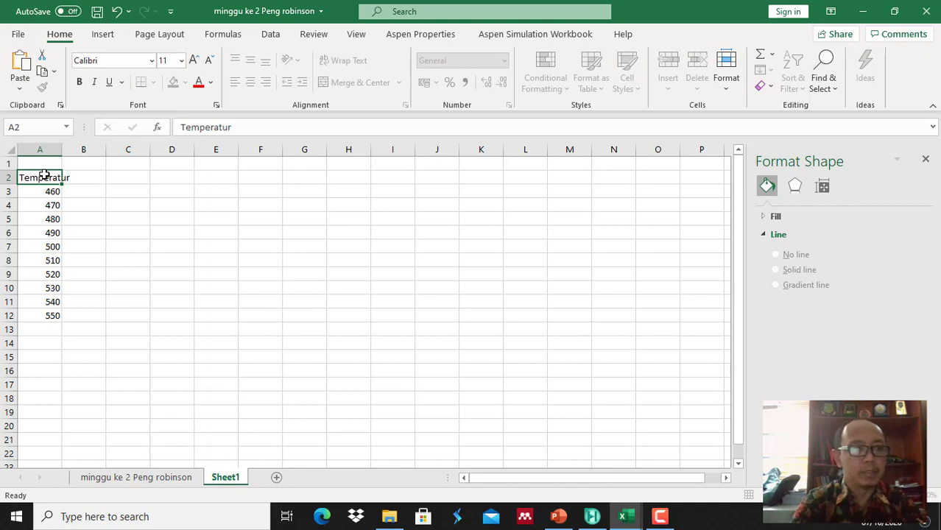
key(Return)
drag(61, 155, 73, 156)
Step: Enter the heading "Peng Robinson" in cell B1
click(92, 164)
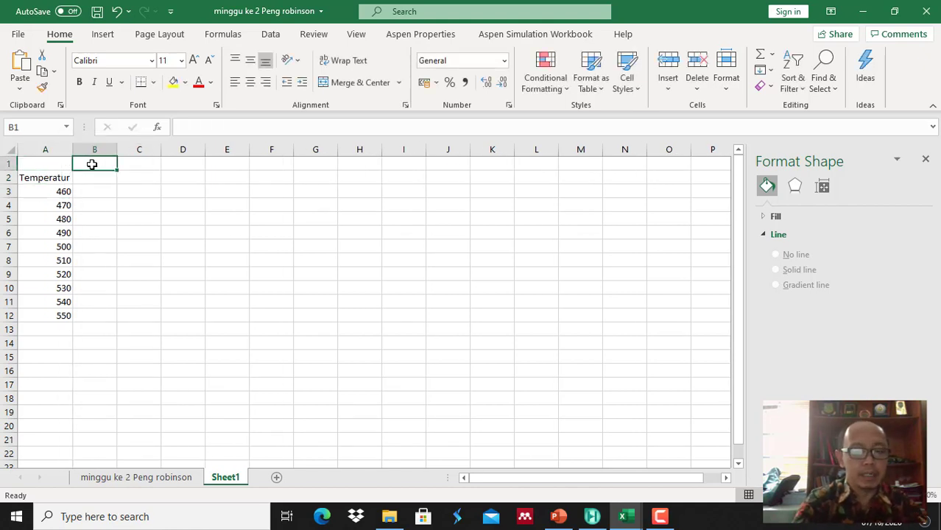
text(Peng R)
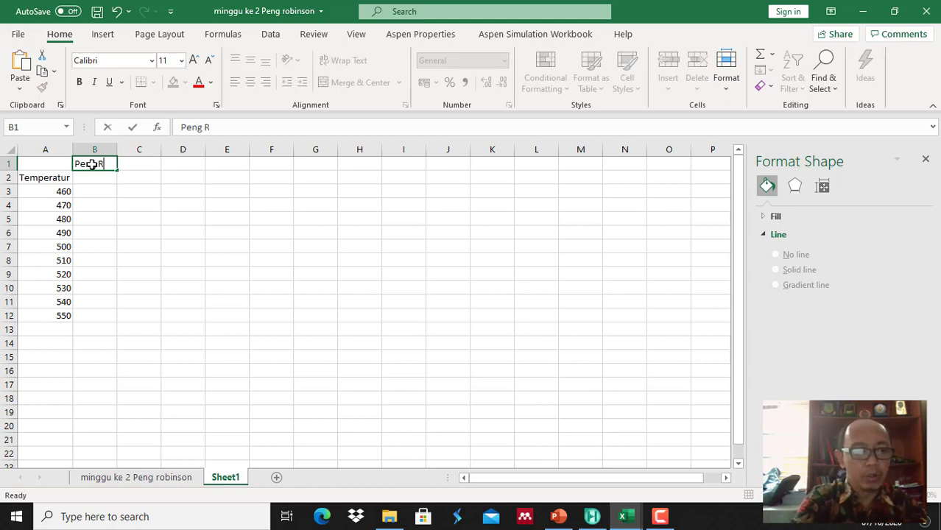
text(obins)
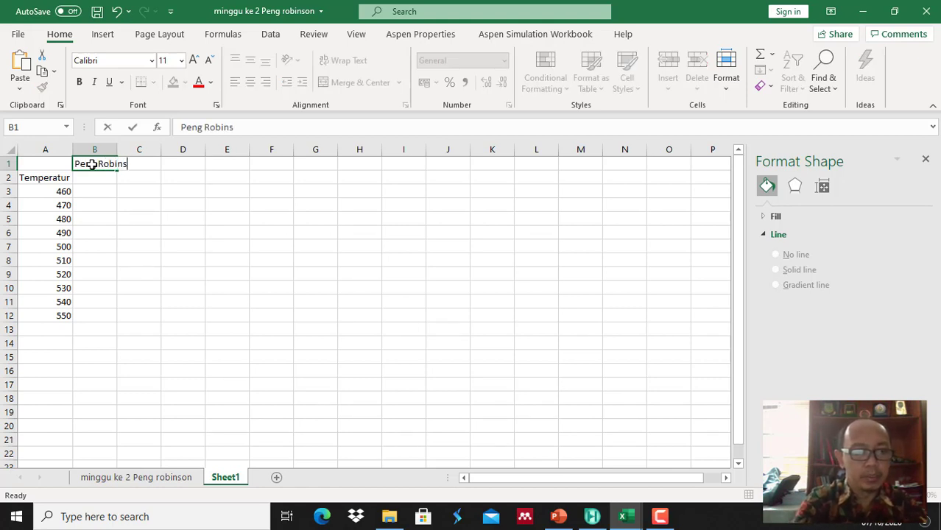
text(on)
key(Return)
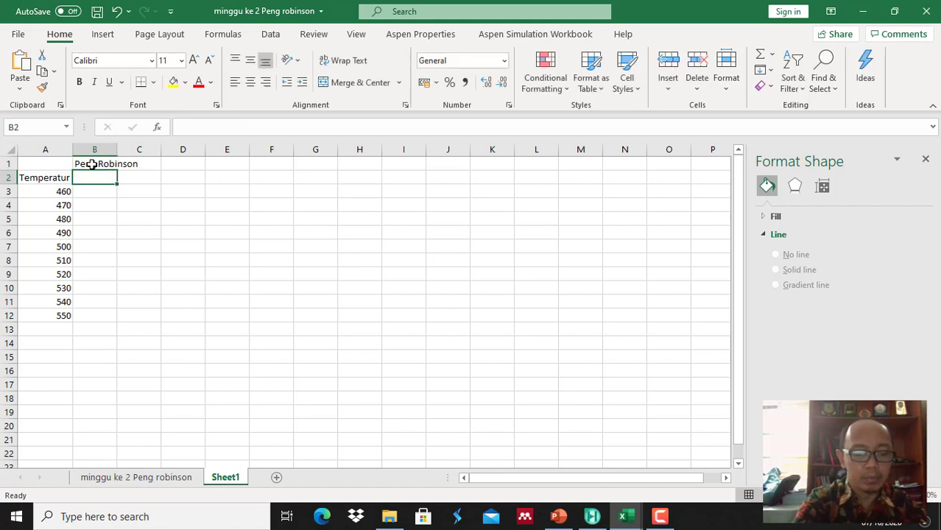
Step: Enter the header "Volume Molar (M3/kgmol)" in cell B2 and fit column B's width to the text
text(Vole)
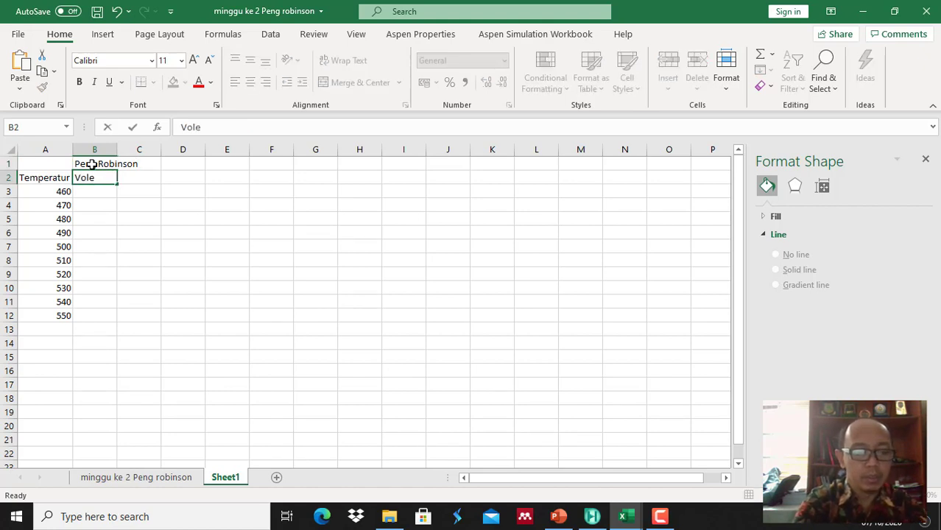
key(BackSpace)
text(ume Mo)
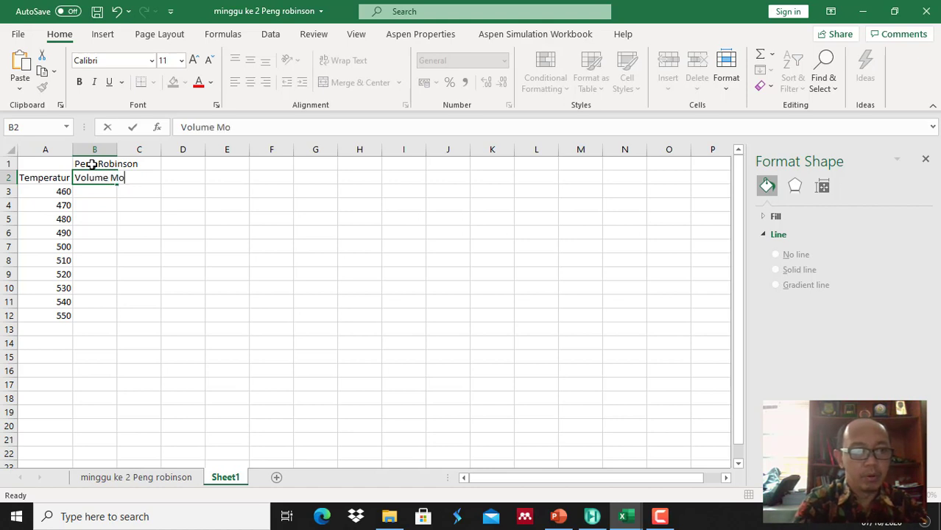
text(lar (M3/kgn)
key(BackSpace)
text(mol))
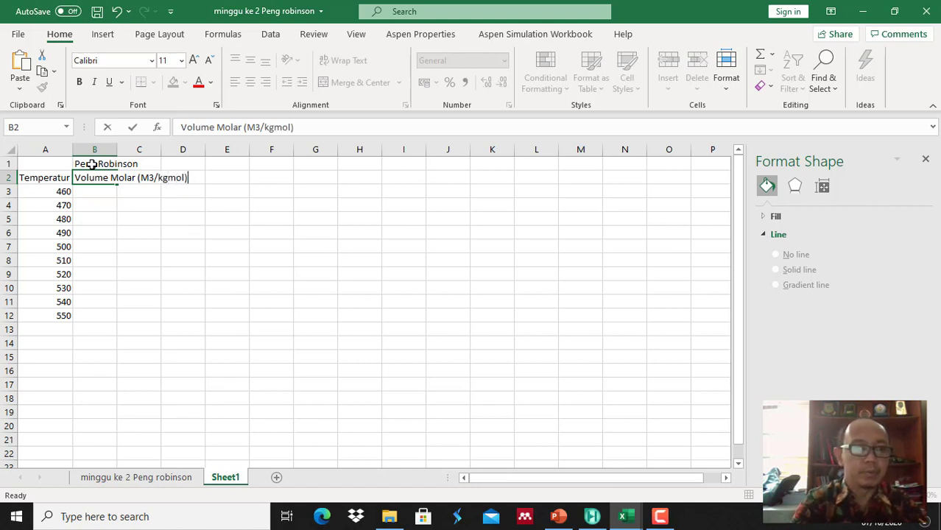
key(Return)
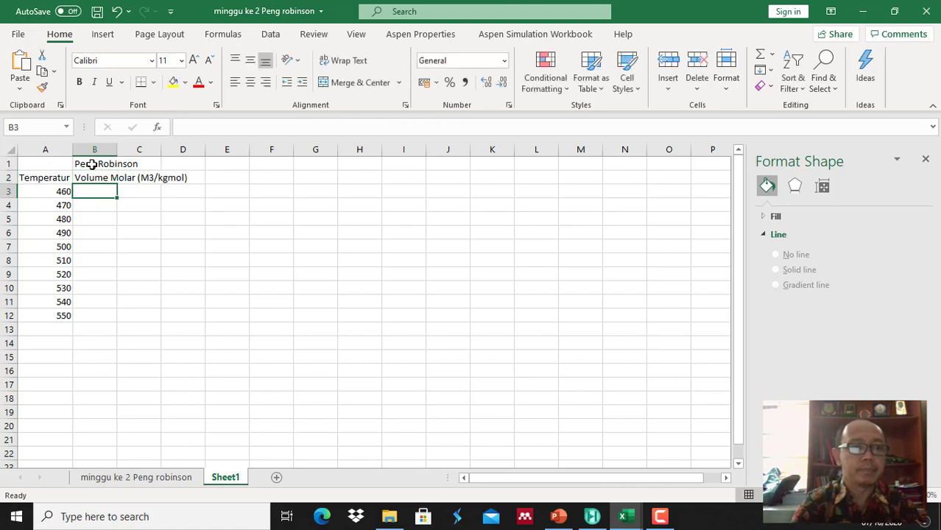
double_click(117, 151)
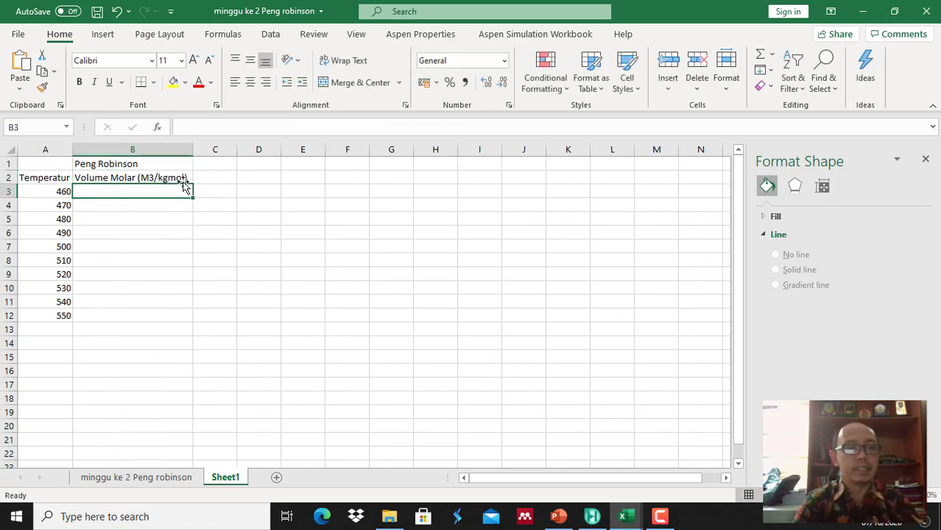
Step: Switch to Aspen HYSYS and copy the Molar Volume values of Case 2 through Case 11 from the case study results
click(592, 516)
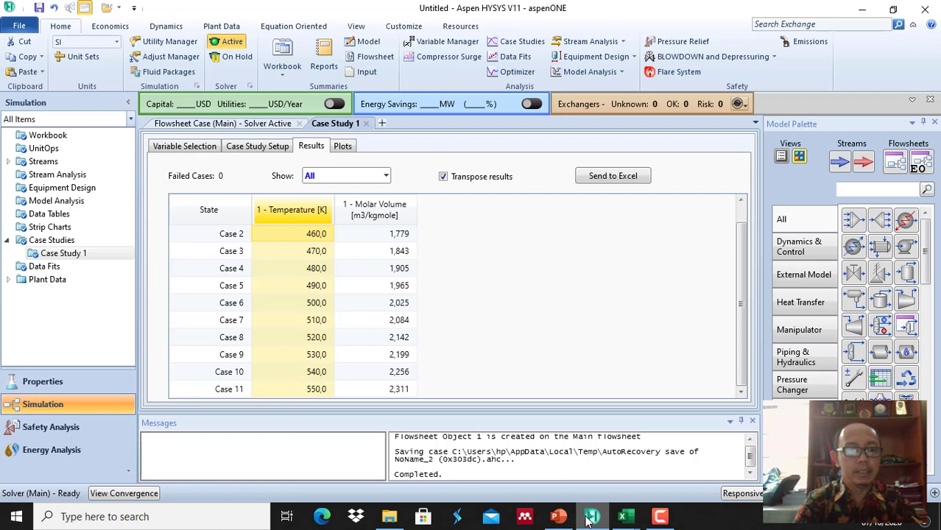
click(384, 234)
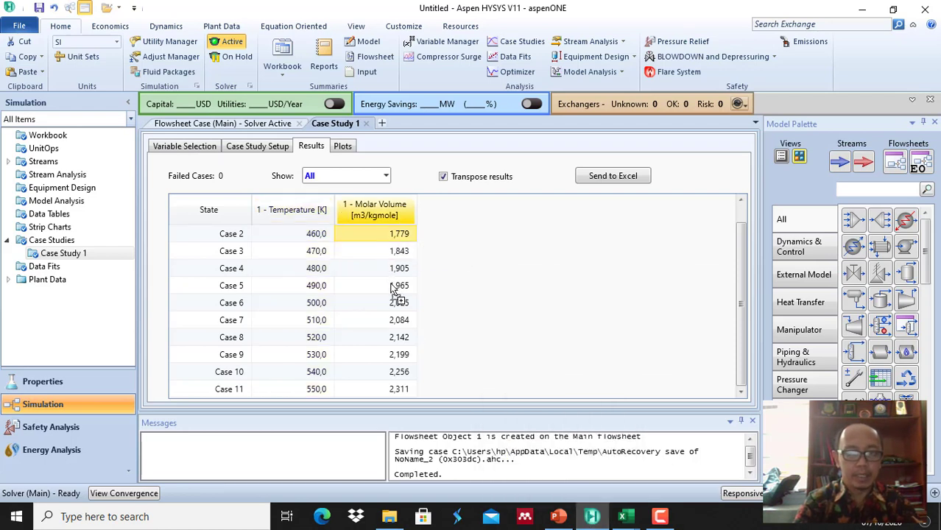
key(shift+Down)
key(shift+Down)
key(shift+Down)
key(shift+Down)
key(shift+Down)
key(shift+Down)
key(shift+Down)
key(shift+Down)
key(shift+Down)
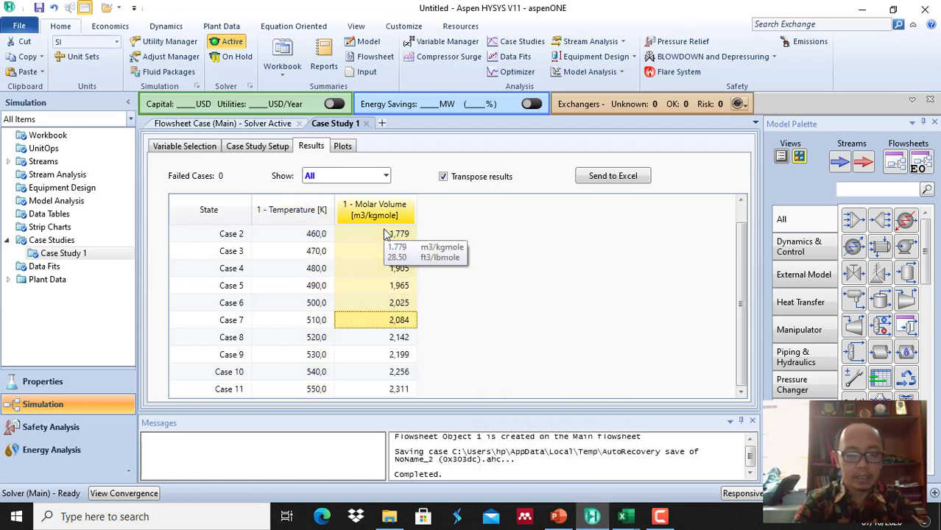
right_click(383, 233)
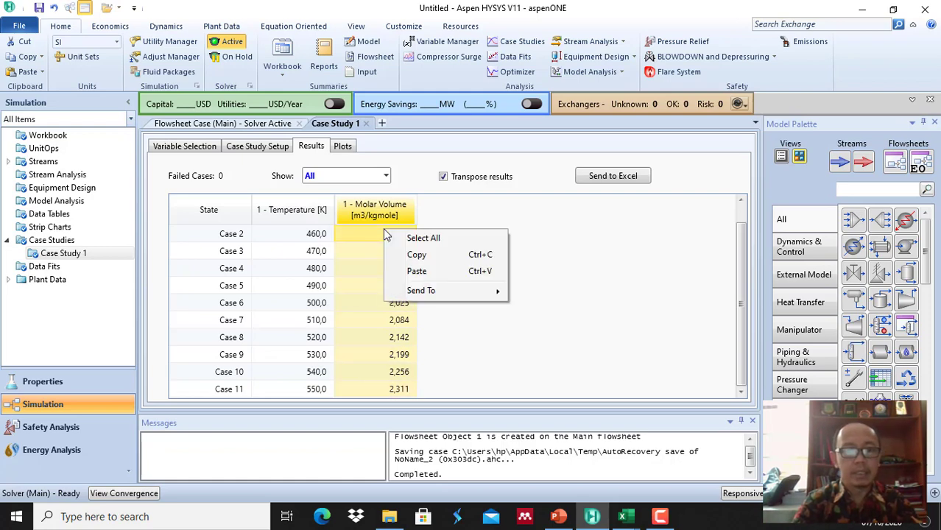
click(434, 253)
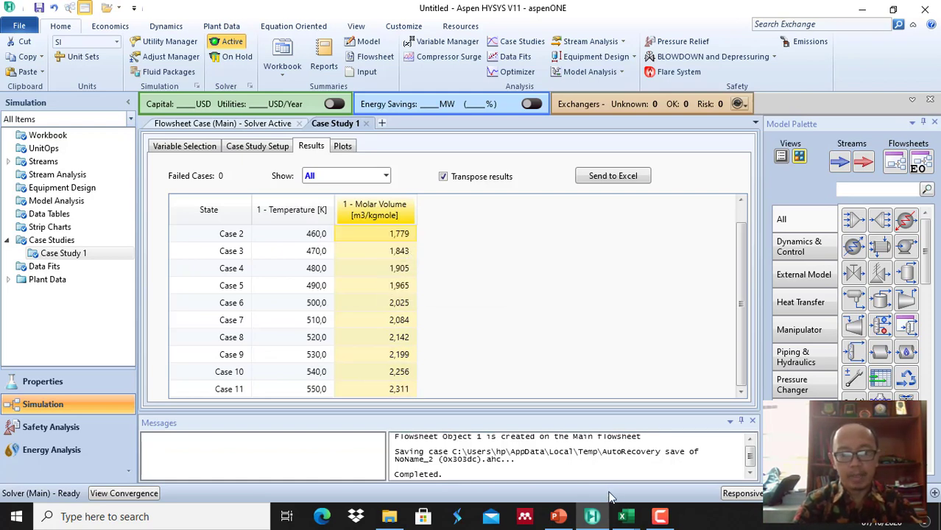
Step: Switch to the Excel workbook "minggu ke 2 Peng robinson" and paste the molar volumes into Sheet1 starting at cell B3
mouse_move(628, 517)
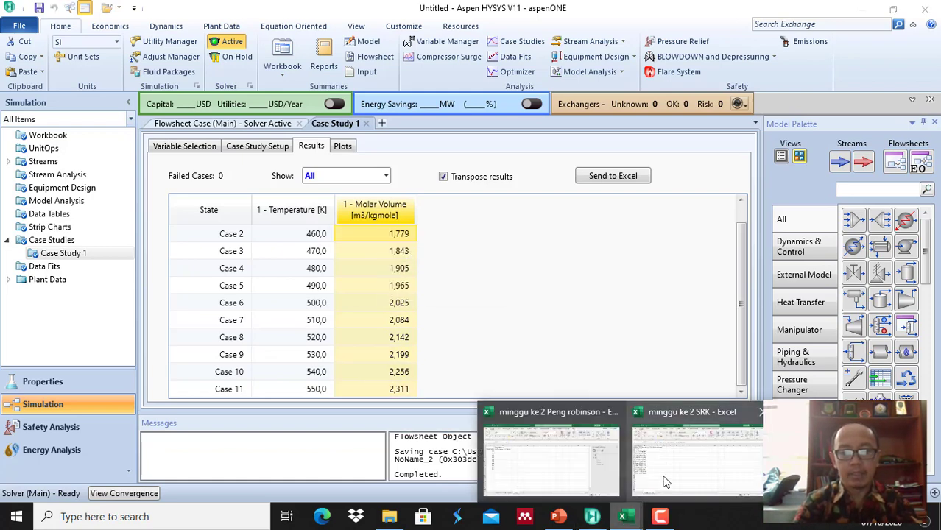
click(582, 464)
key(ctrl+v)
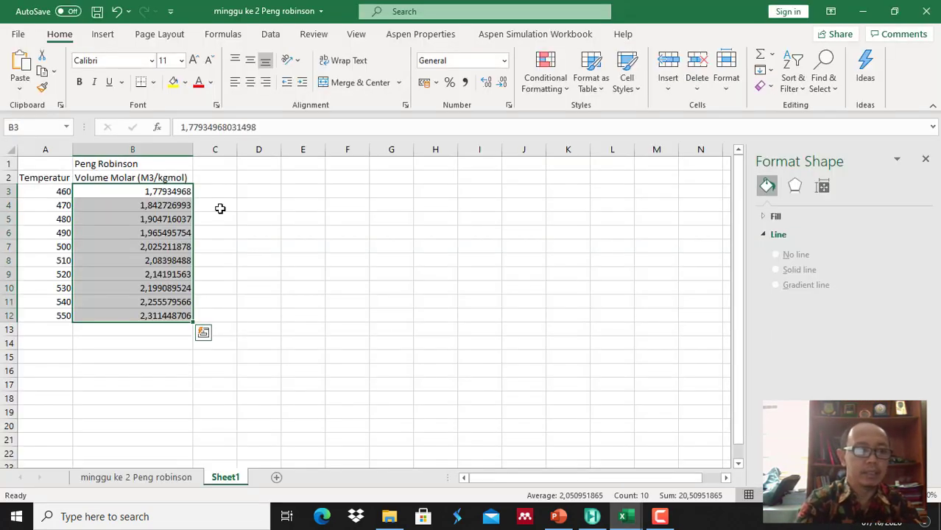
click(285, 215)
key(Escape)
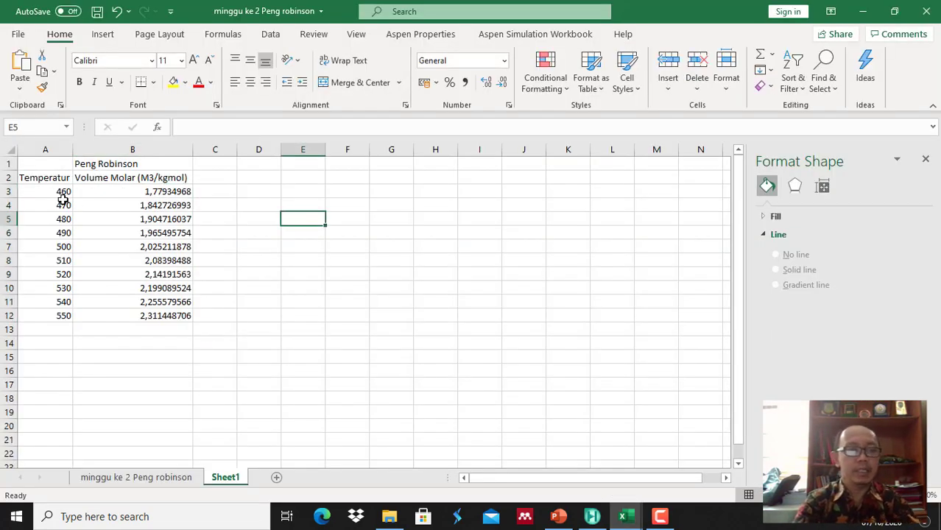
click(57, 193)
right_click(58, 193)
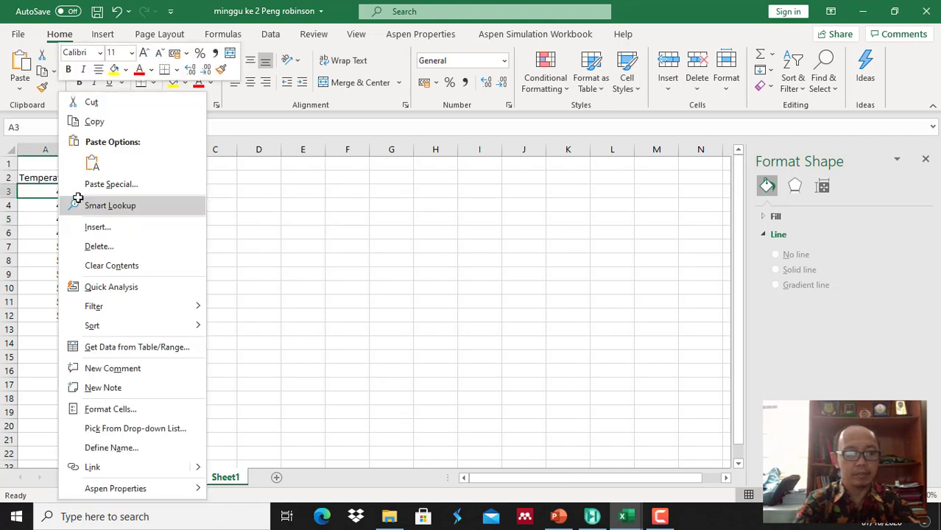
click(273, 211)
drag(62, 193, 163, 313)
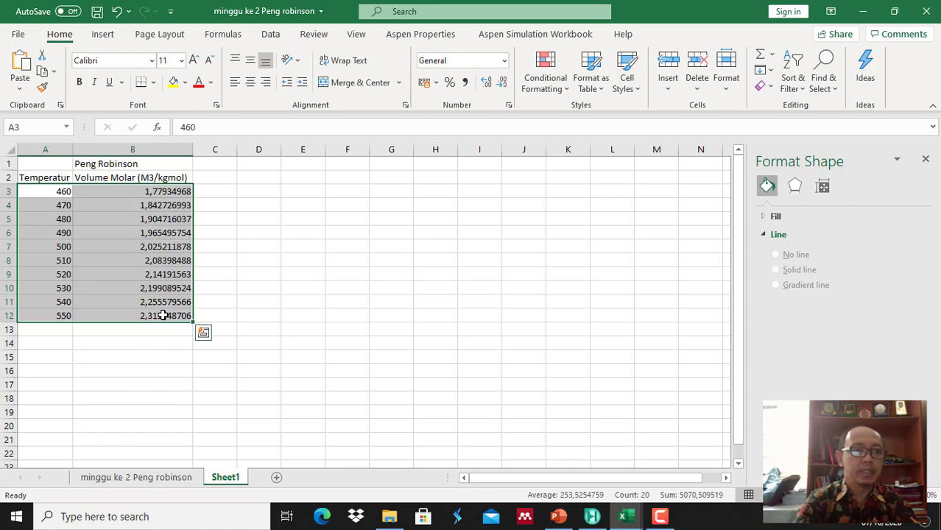
click(224, 192)
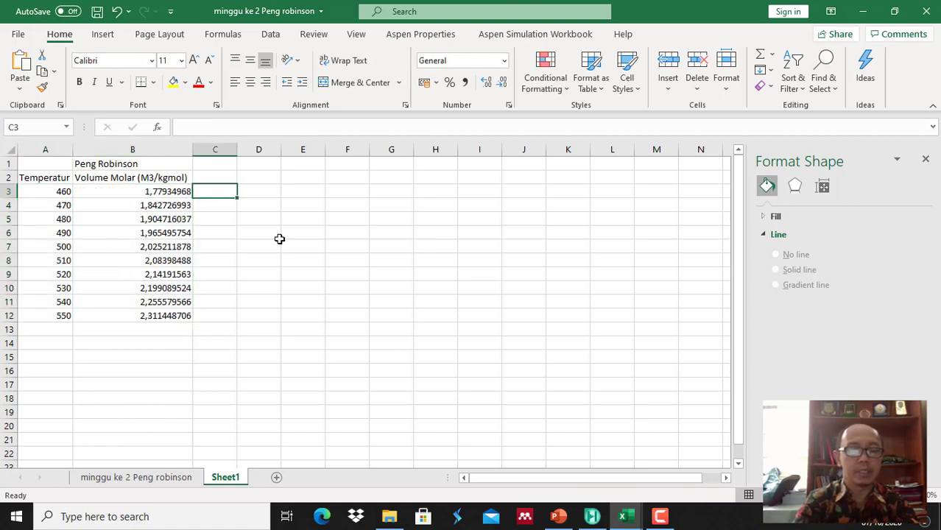
Step: Switch to Aspen HYSYS and examine the Case Study 1 plot of molar volume against temperature
click(593, 518)
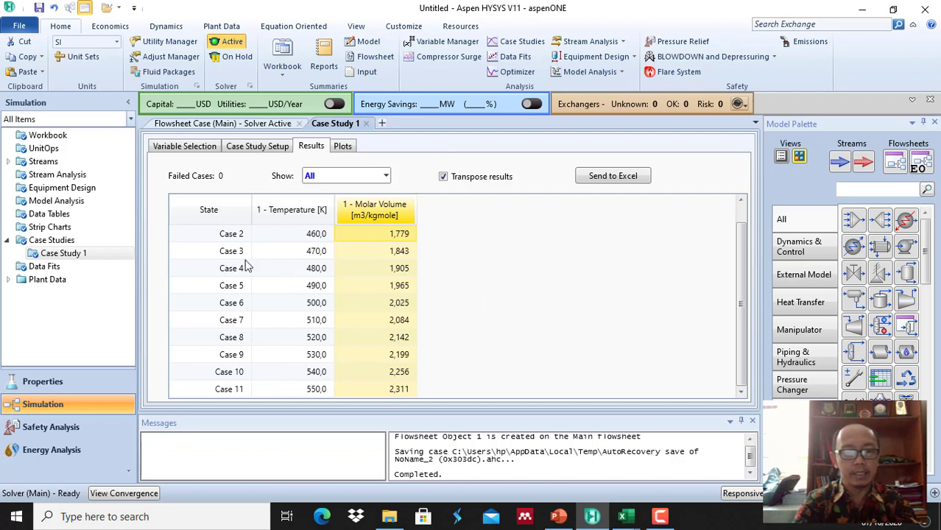
mouse_move(361, 251)
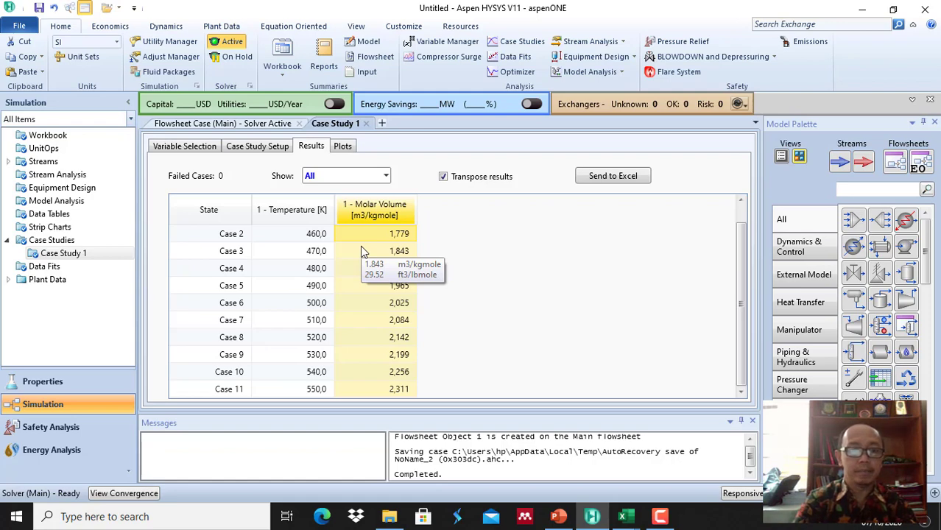
click(344, 148)
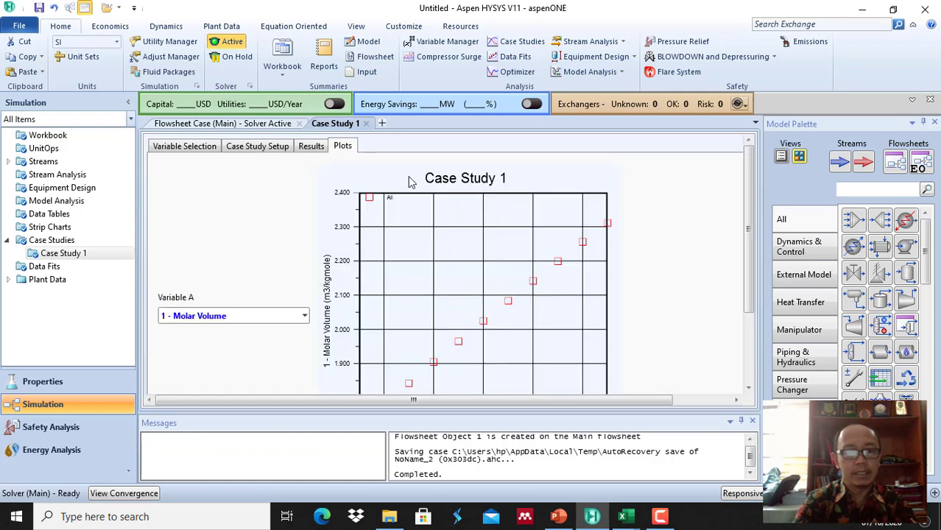
drag(744, 263, 753, 302)
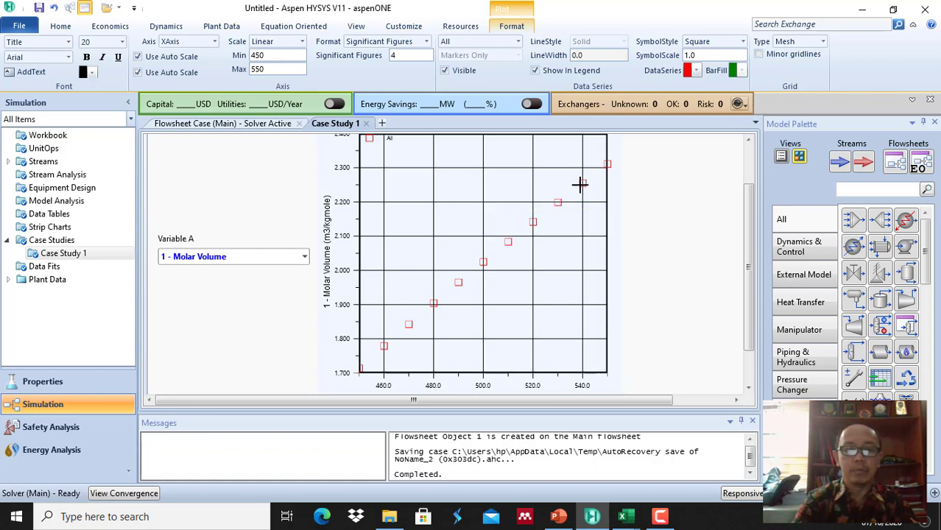
mouse_move(606, 163)
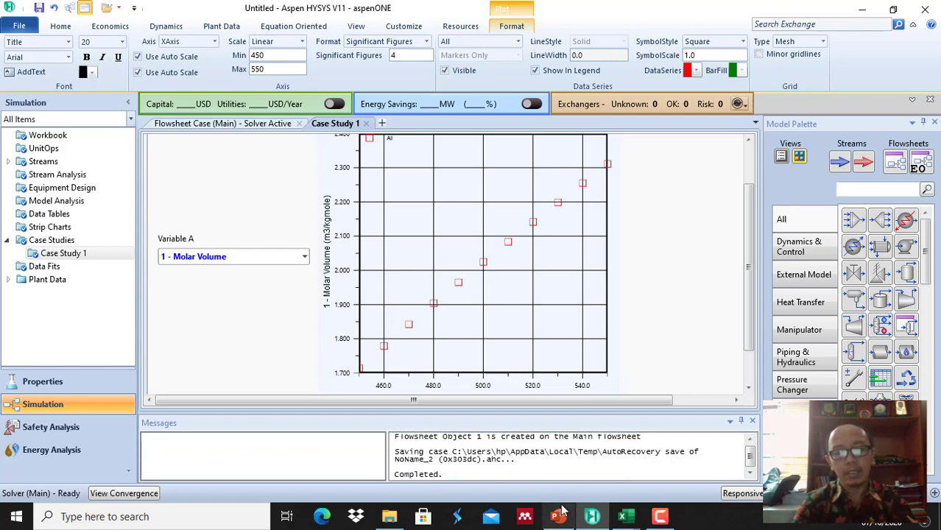
mouse_move(561, 509)
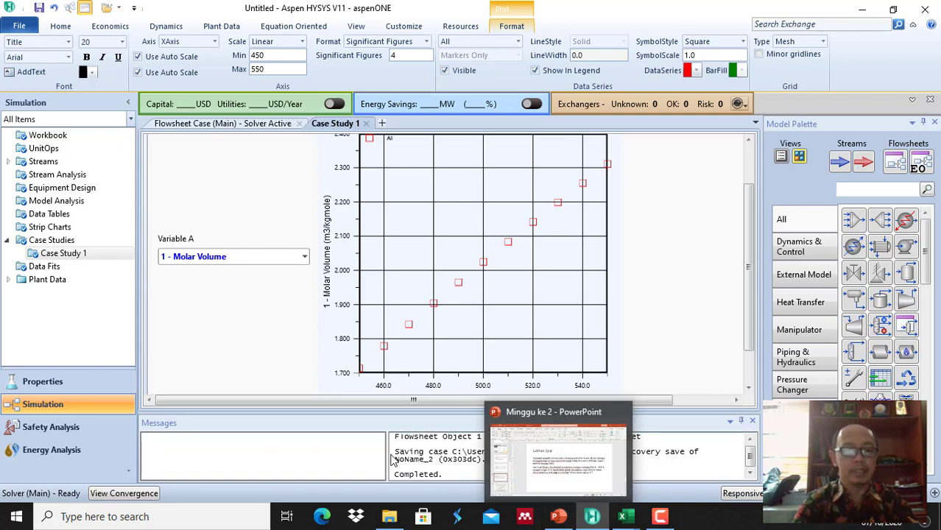
Step: Close the Case Study 1 view and change the property package of fluid package Basis-1 to SRK
click(366, 123)
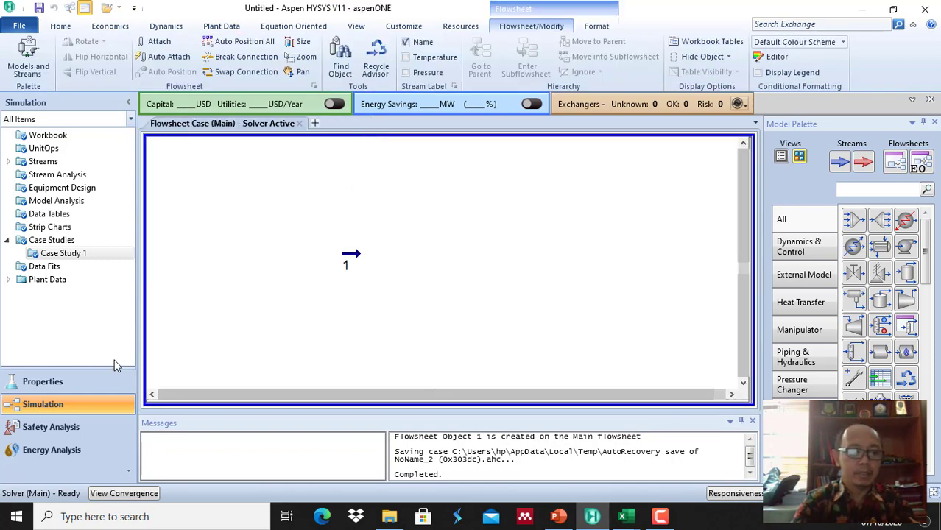
click(63, 388)
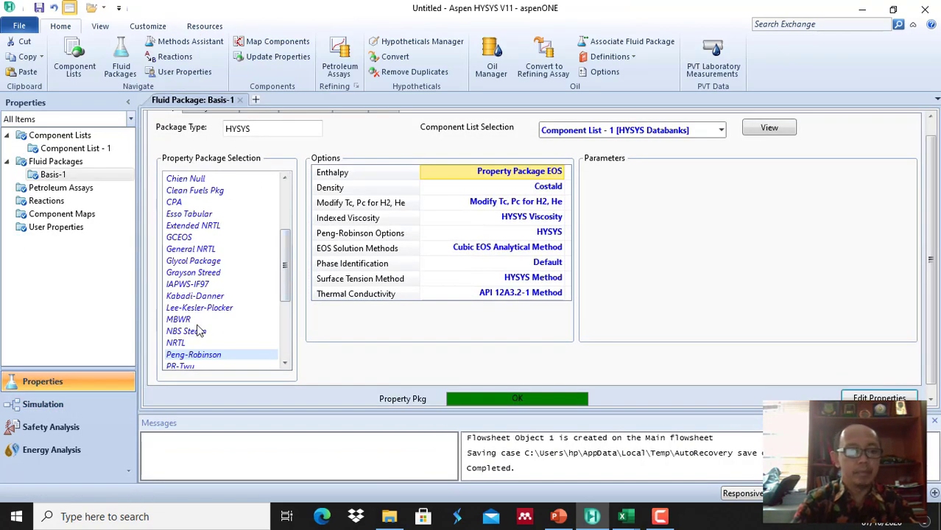
drag(284, 293, 287, 327)
click(190, 344)
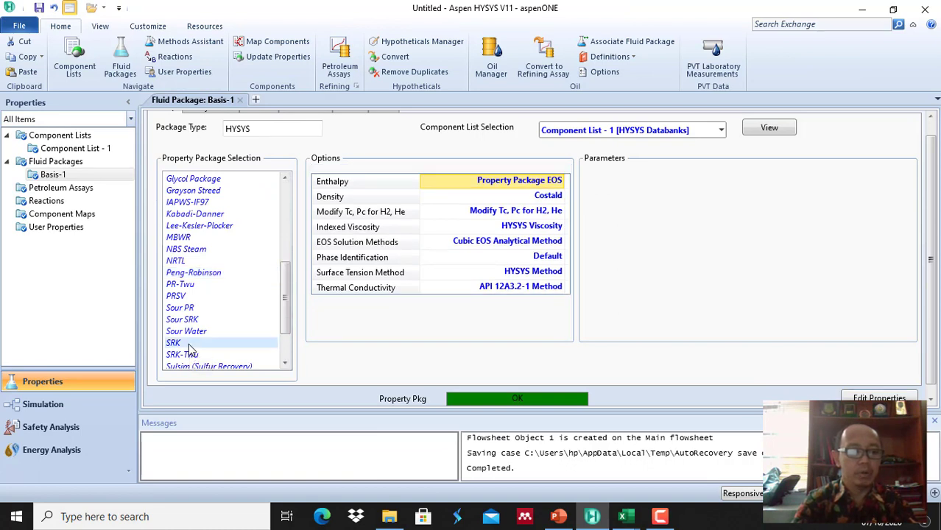
Step: Return to the Simulation environment and set the solver to Active
click(67, 410)
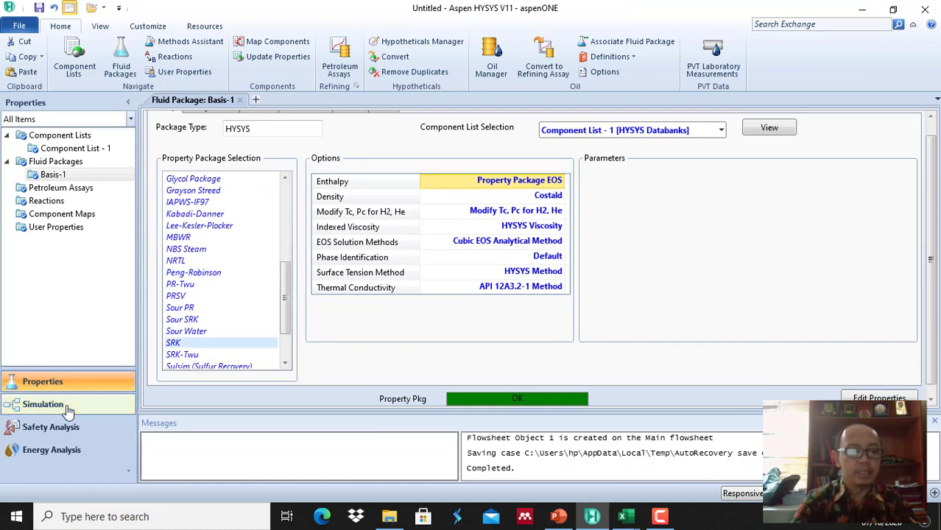
click(461, 308)
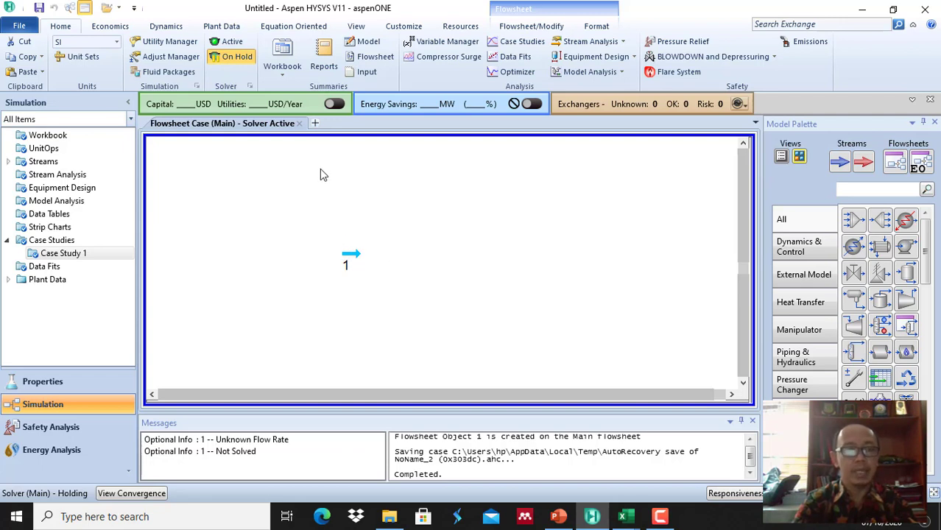
click(224, 44)
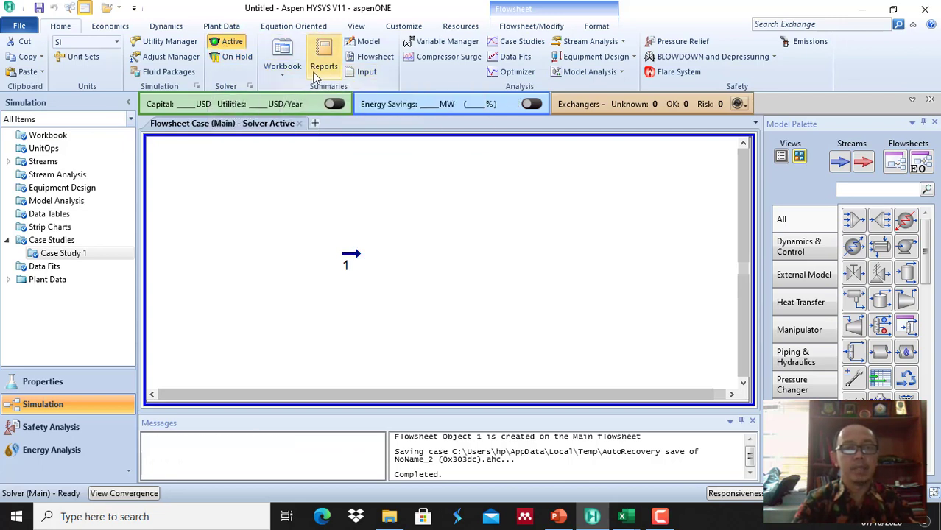
Step: Check stream 1's conditions in the Workbook's material streams table, and close the Workbook
click(285, 53)
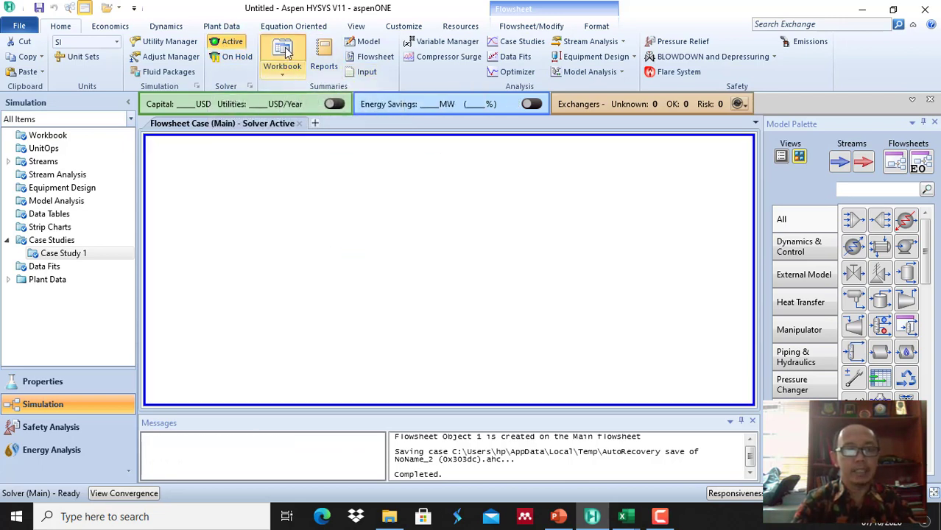
drag(741, 221, 741, 199)
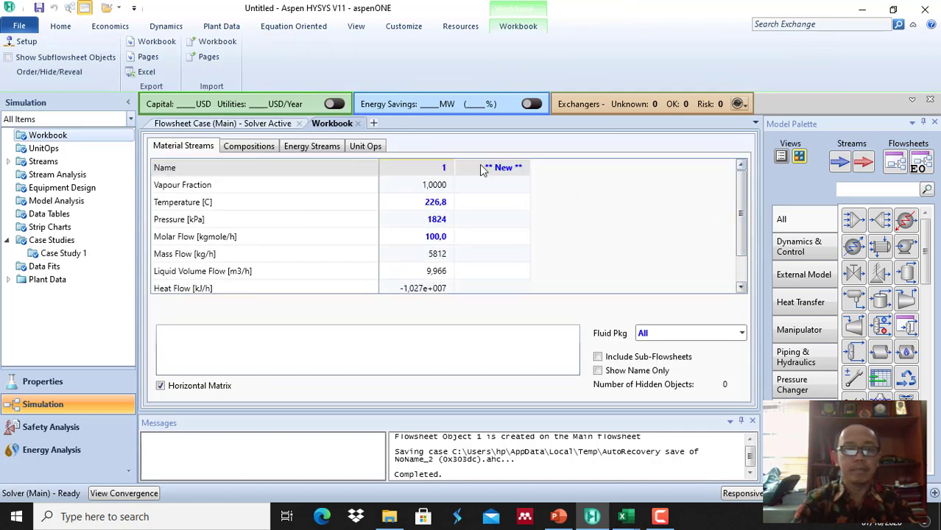
click(358, 123)
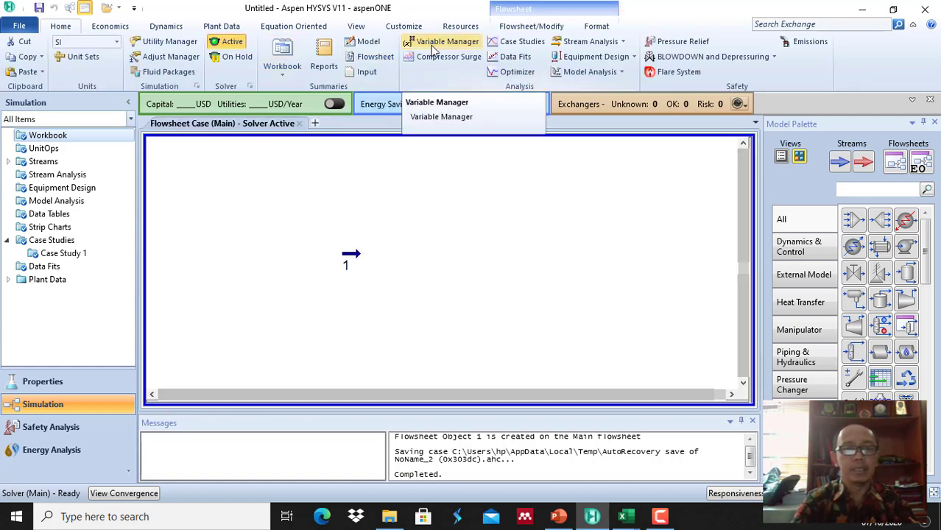
Step: Review the plot and results table of Case Study 1, and close its view
click(503, 47)
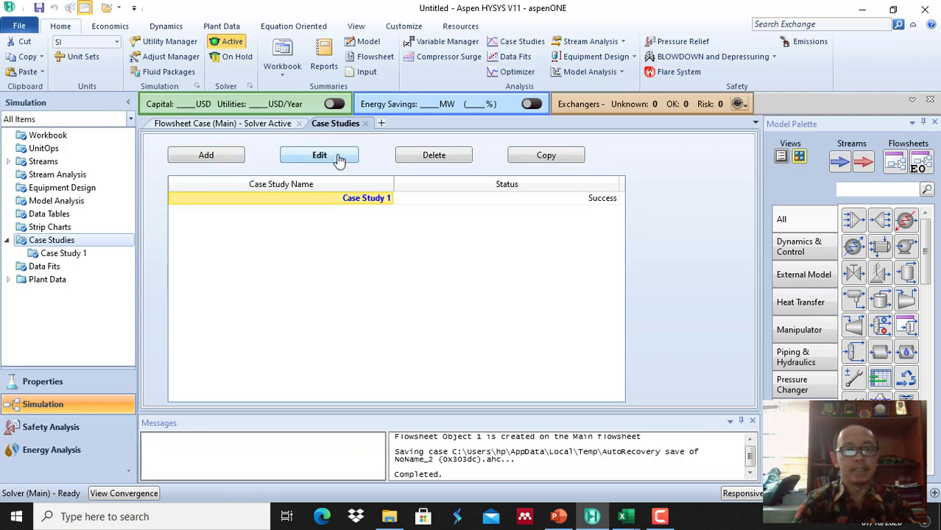
double_click(363, 199)
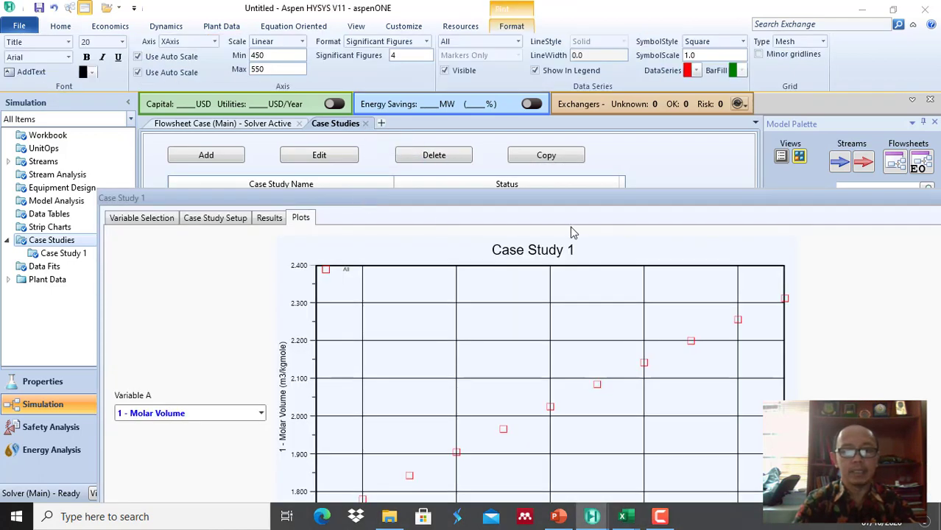
drag(565, 204, 548, 96)
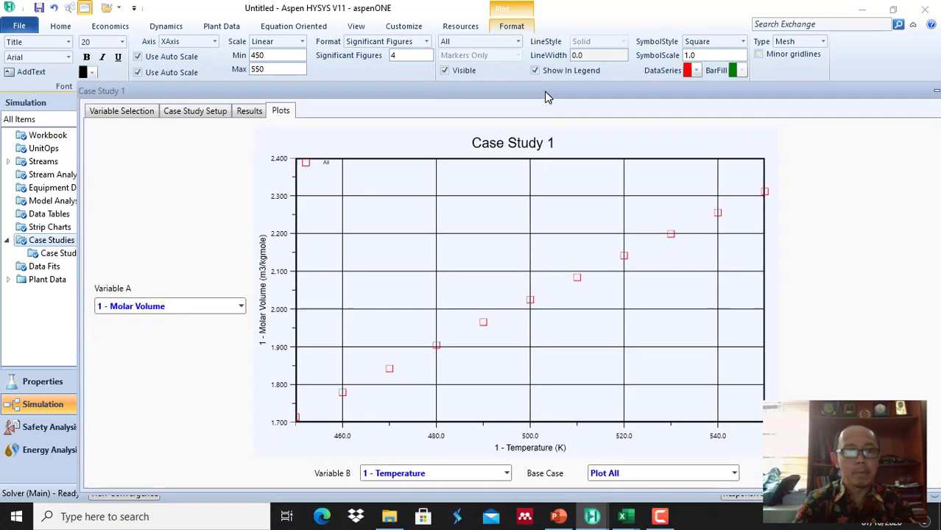
click(251, 114)
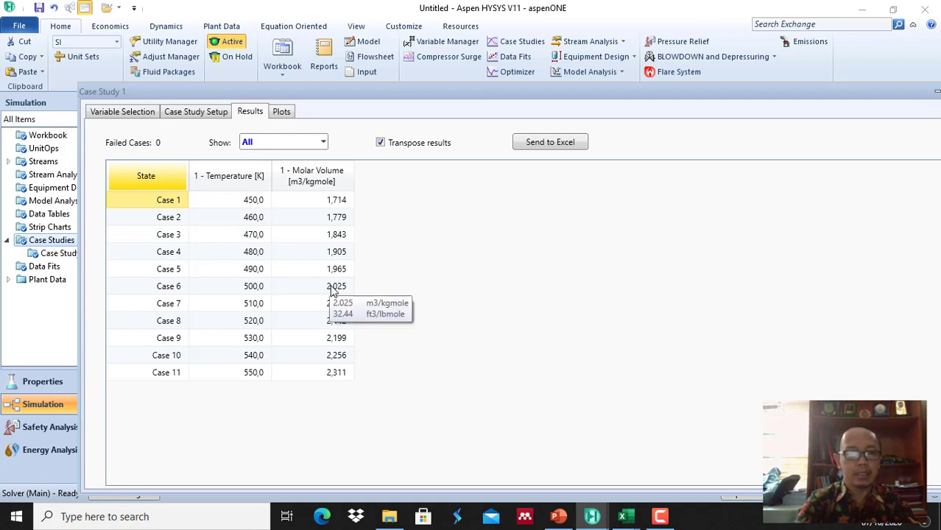
double_click(725, 94)
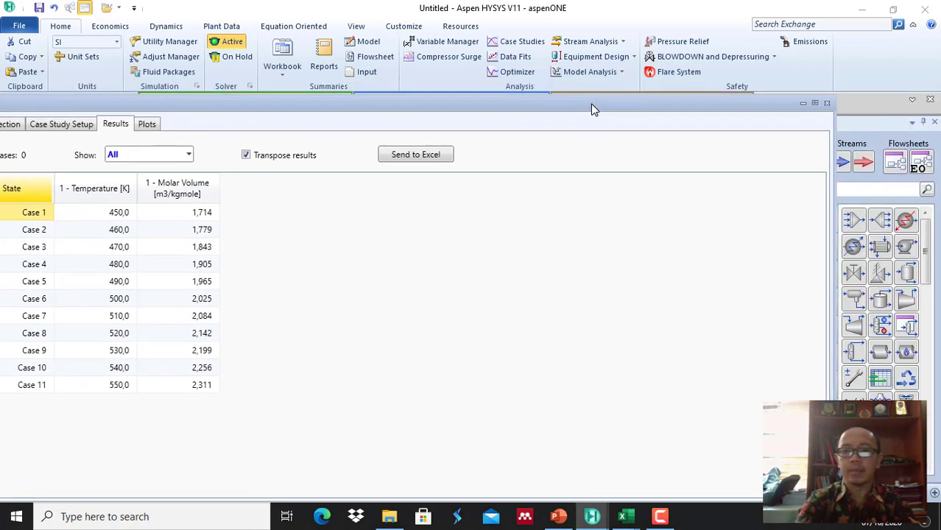
click(825, 101)
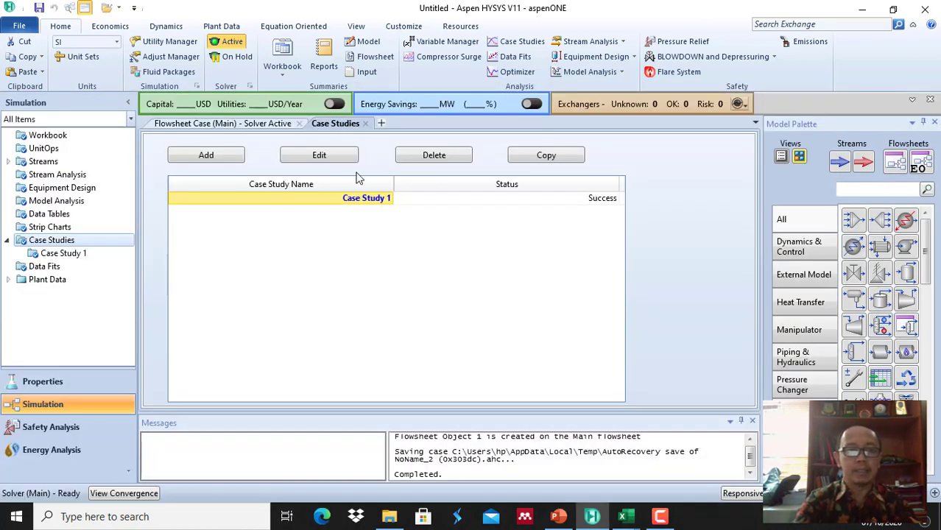
Step: Add a second case study with stream 1's Temperature as its independent variable
click(228, 159)
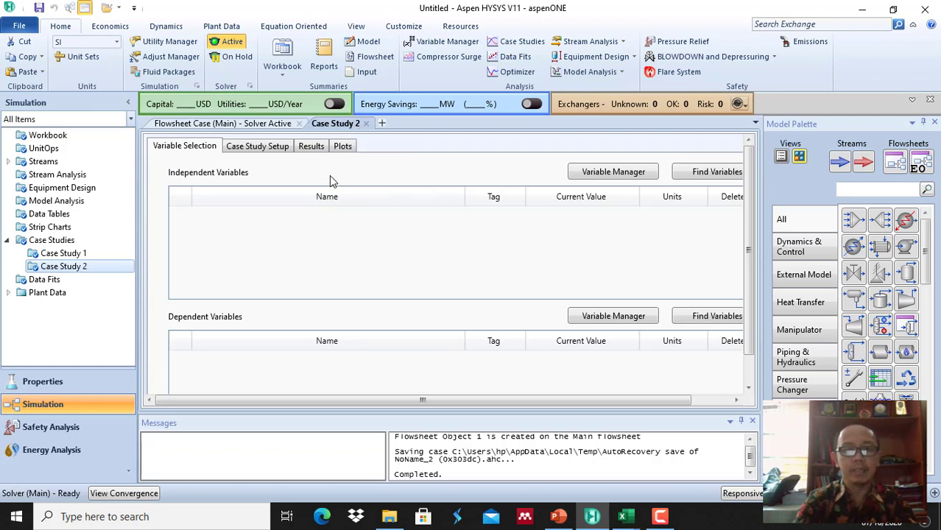
click(599, 175)
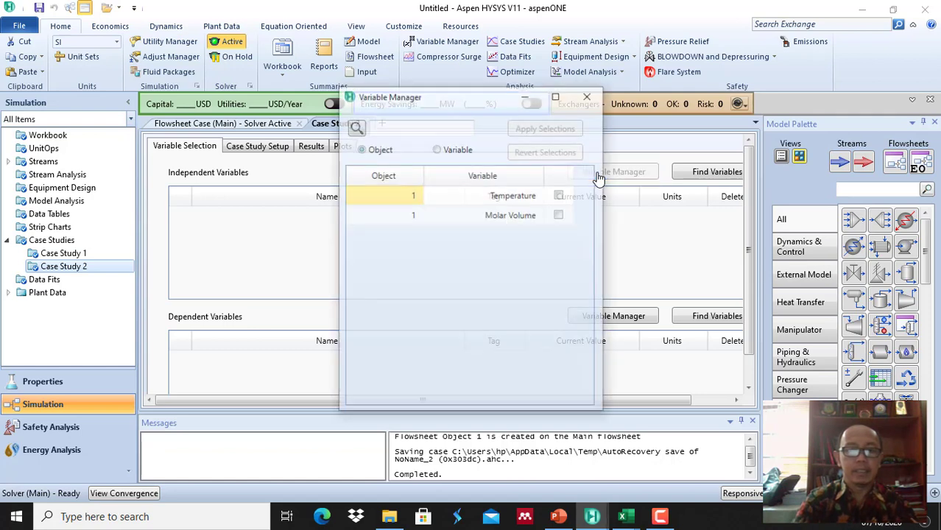
click(560, 195)
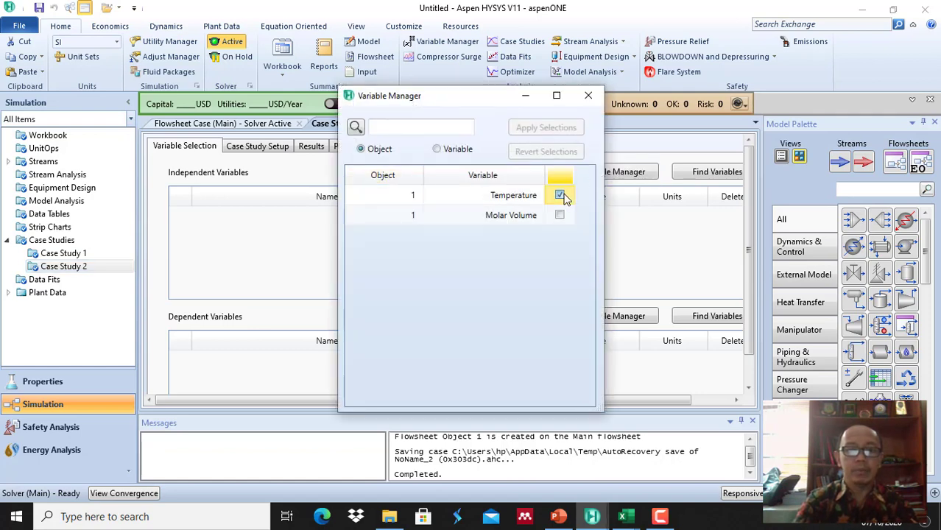
click(546, 128)
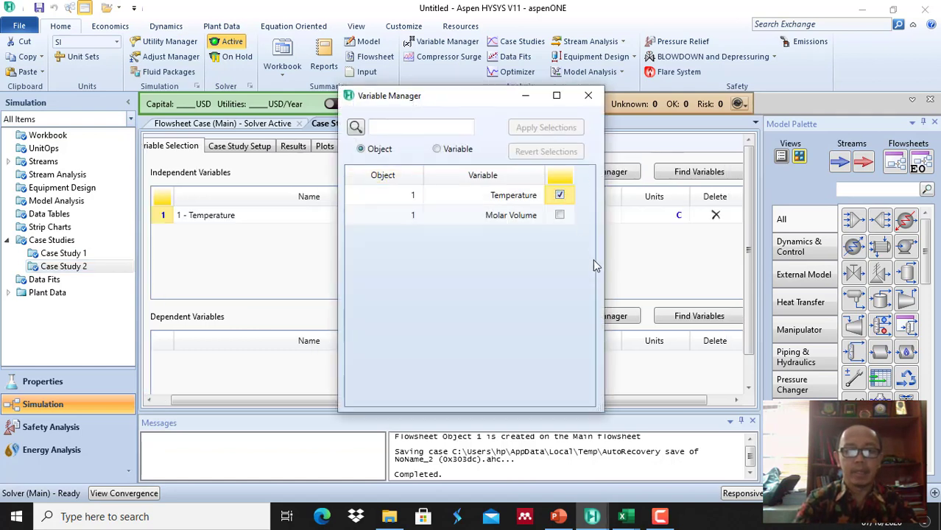
click(589, 96)
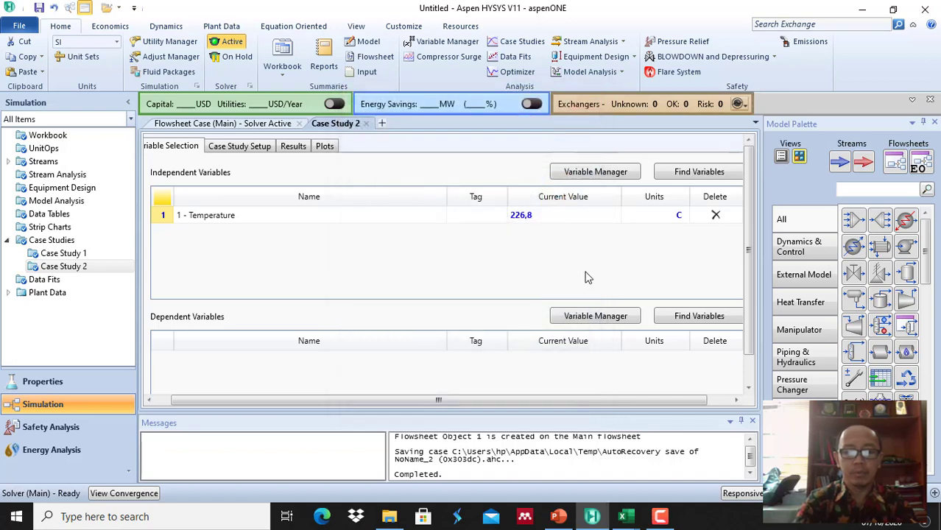
Step: Add stream 1's Molar Volume as the dependent variable of Case Study 2
click(588, 318)
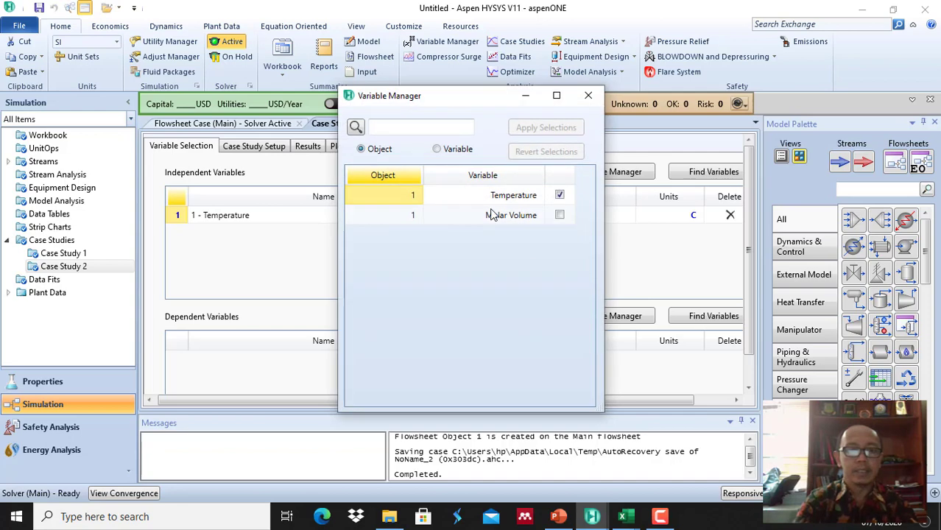
click(559, 216)
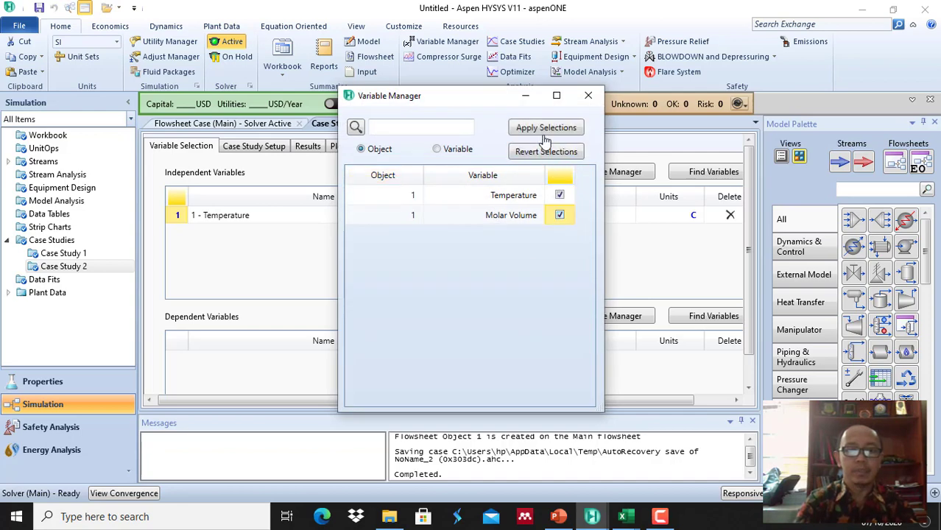
click(542, 129)
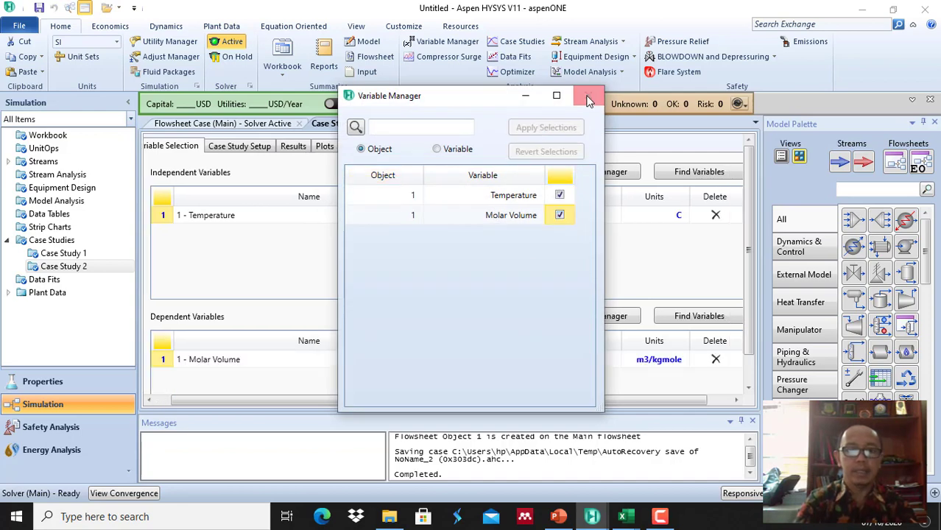
click(588, 96)
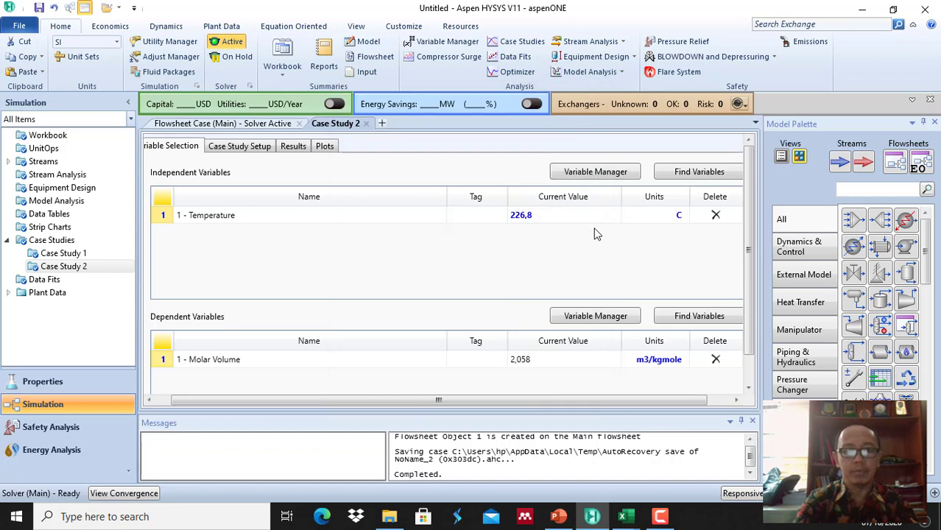
Step: Set the unit of the Temperature variable to K in the setup of Case Study 2
click(253, 146)
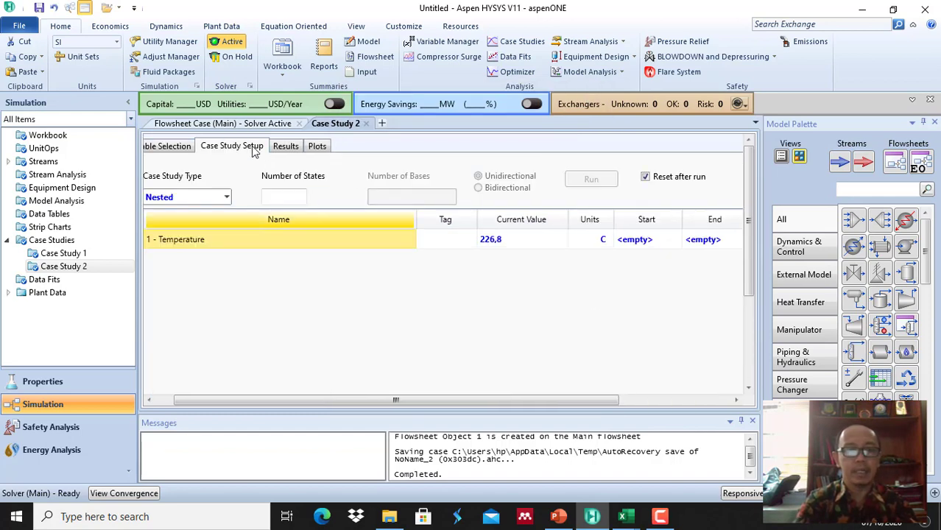
click(605, 243)
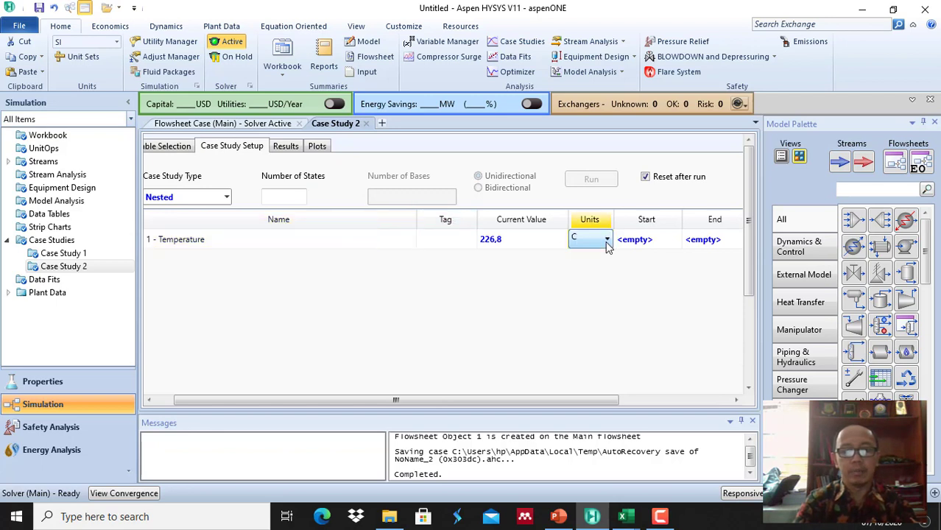
click(606, 239)
click(591, 269)
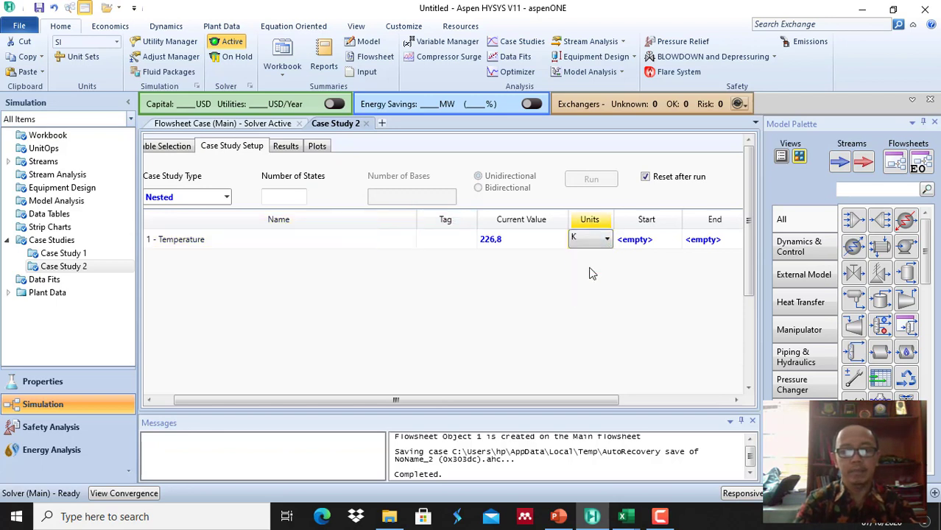
Step: Define the temperature range of Case Study 2 from 450 K to 500 K with a step size of 10 K
click(648, 244)
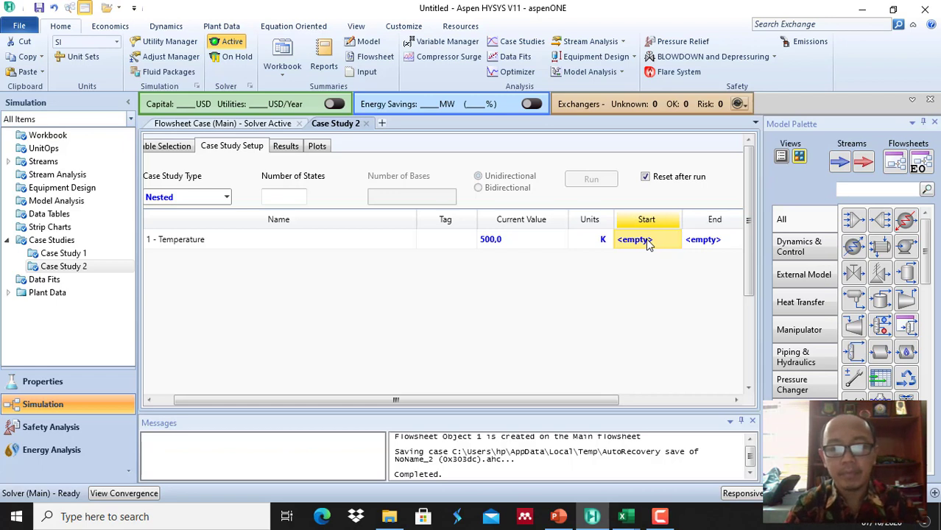
text(450)
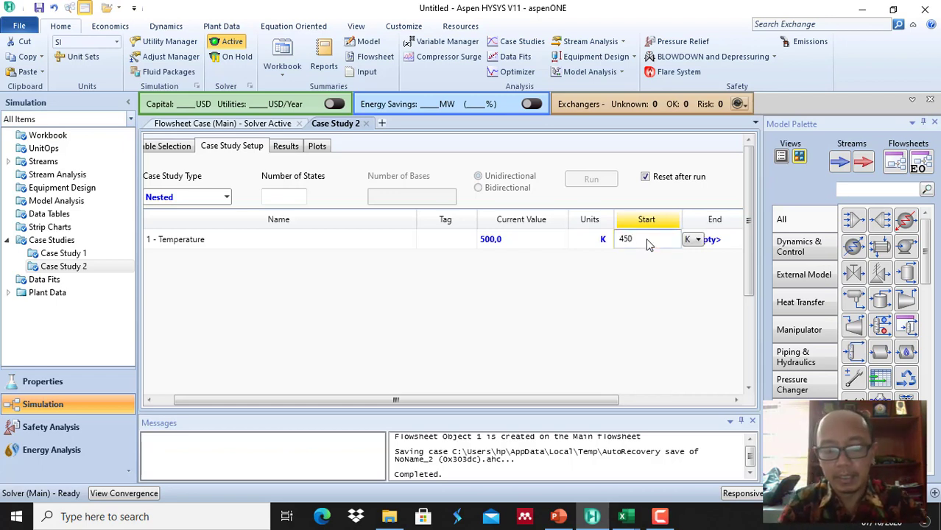
key(Return)
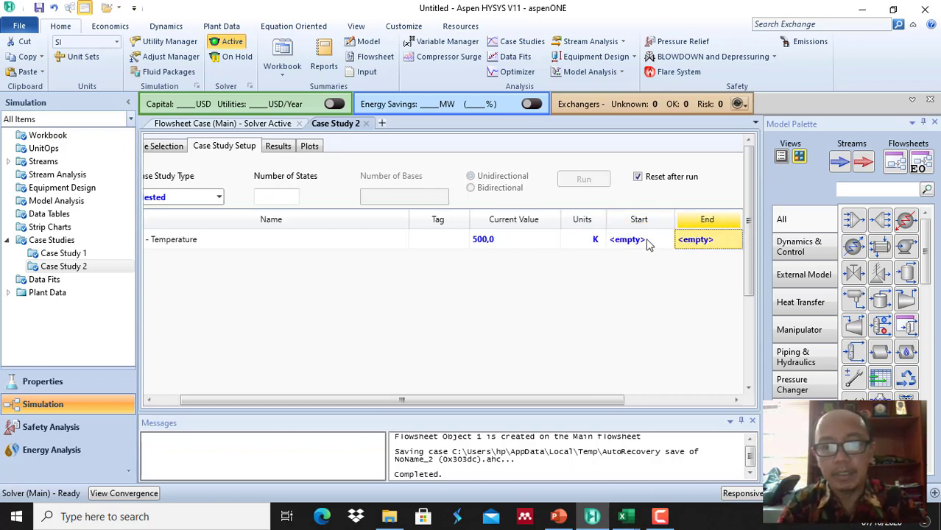
text(500)
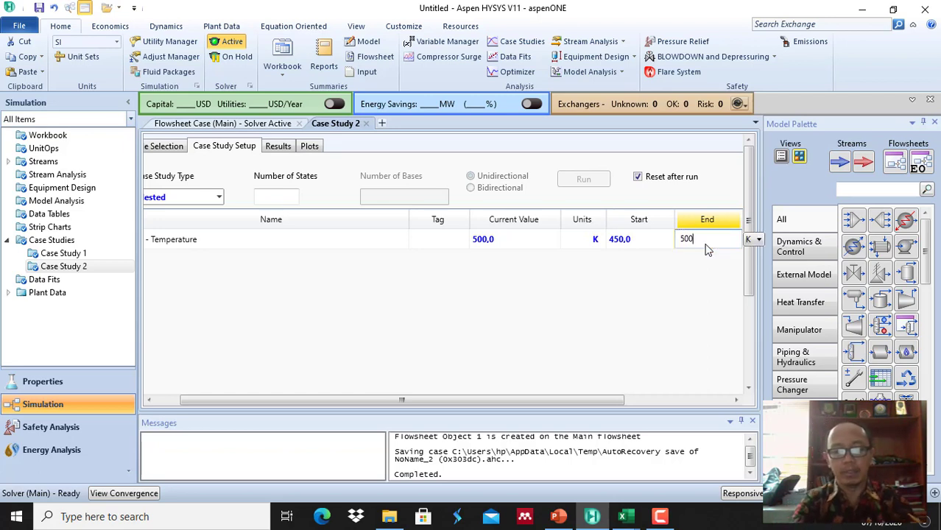
key(Return)
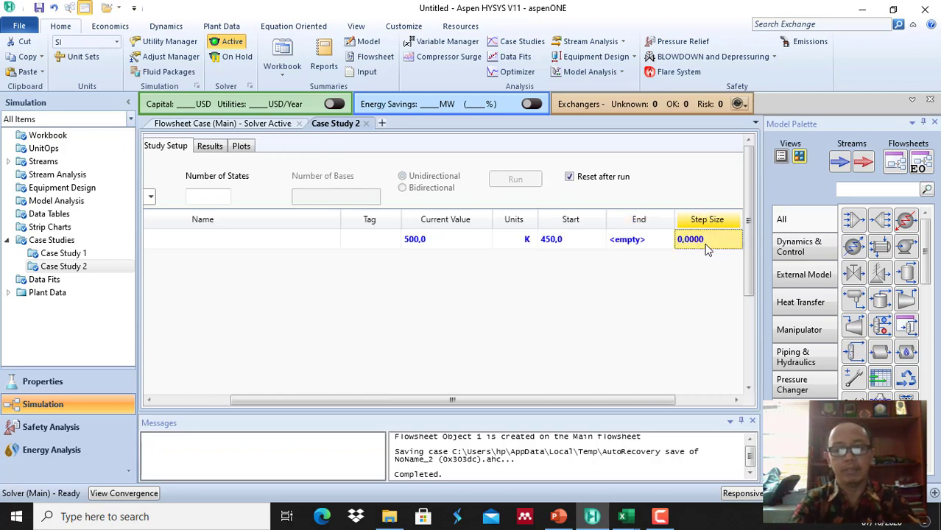
text(10)
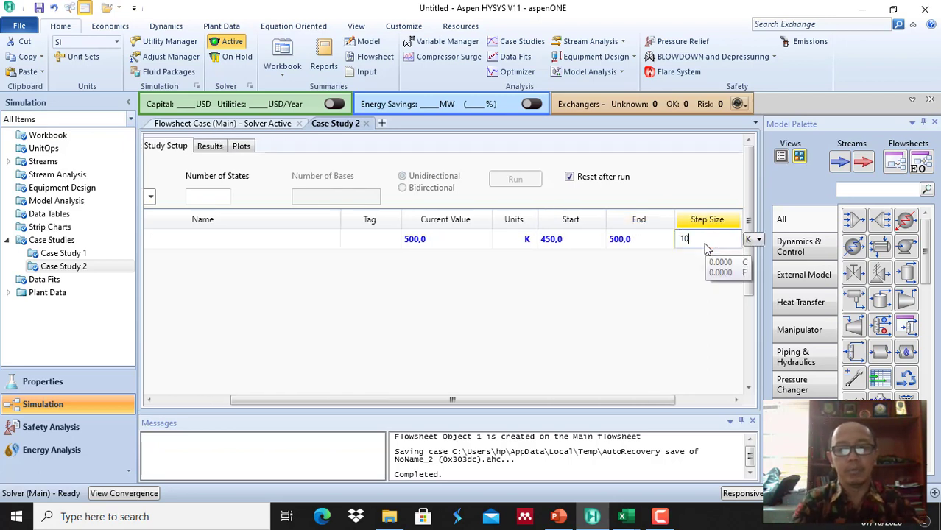
key(Return)
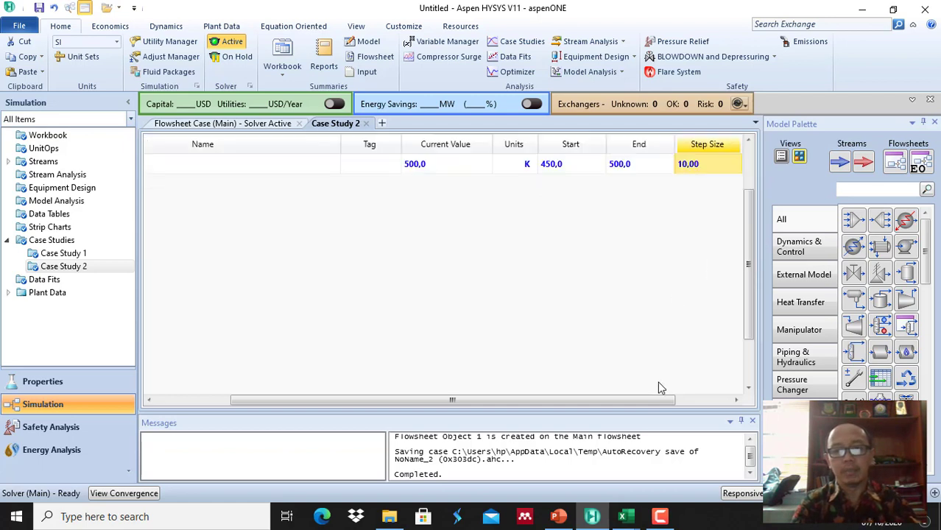
Step: Set the end temperature of Case Study 2 to 550 K
drag(659, 402, 714, 401)
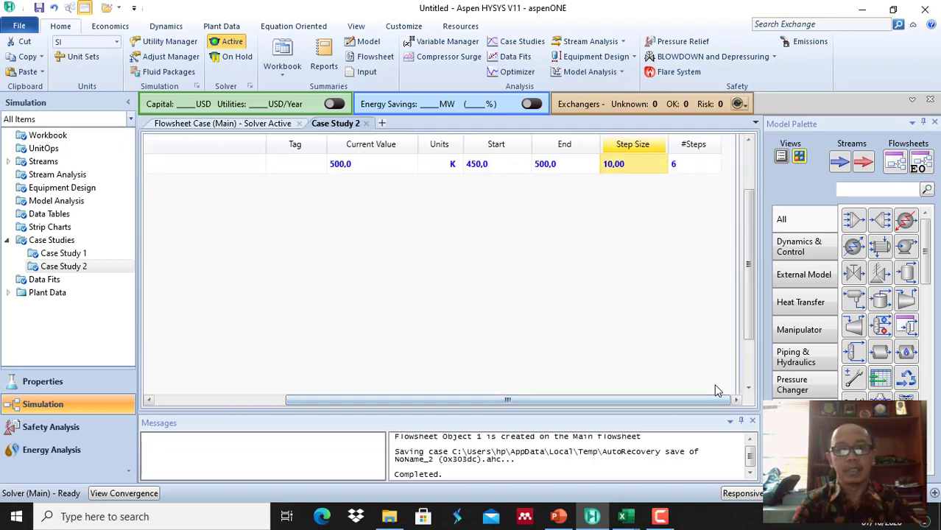
double_click(548, 168)
text(550)
key(Return)
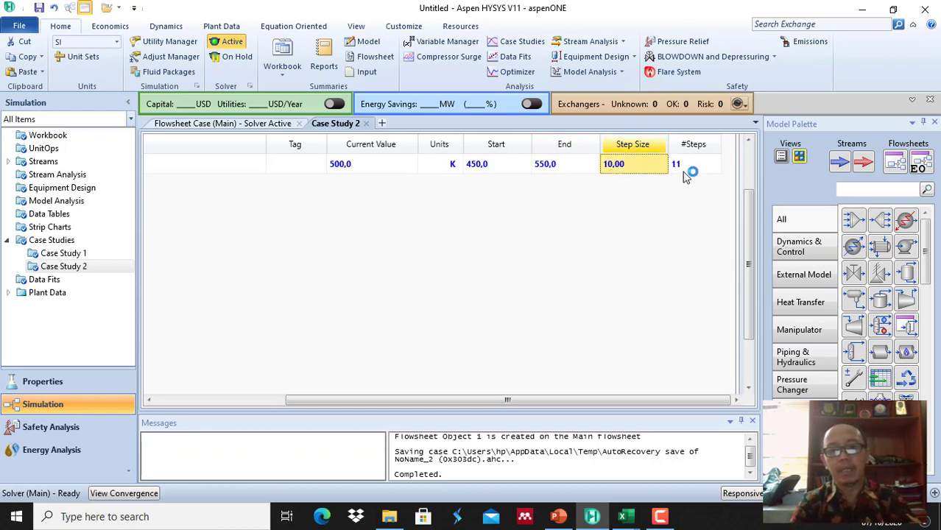
Step: Run Case Study 2 and review its molar volume results through the last state
drag(747, 221, 747, 177)
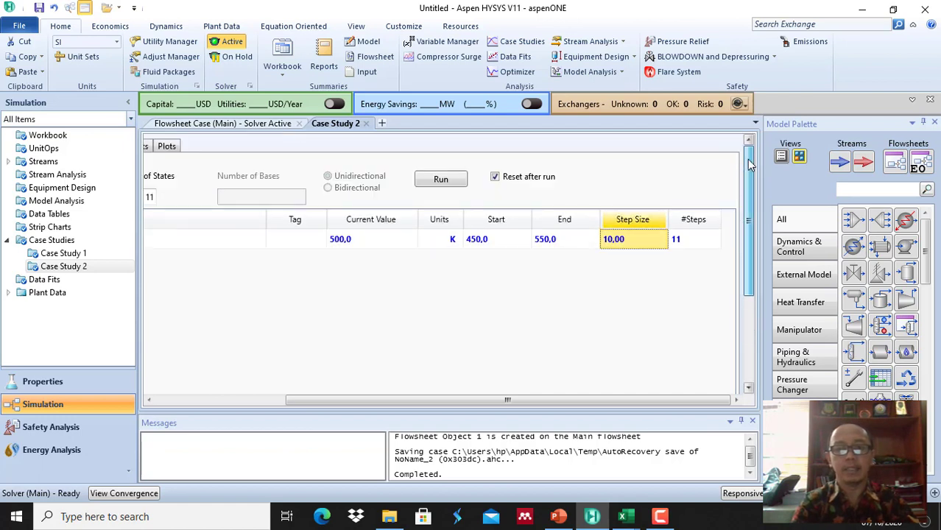
click(456, 180)
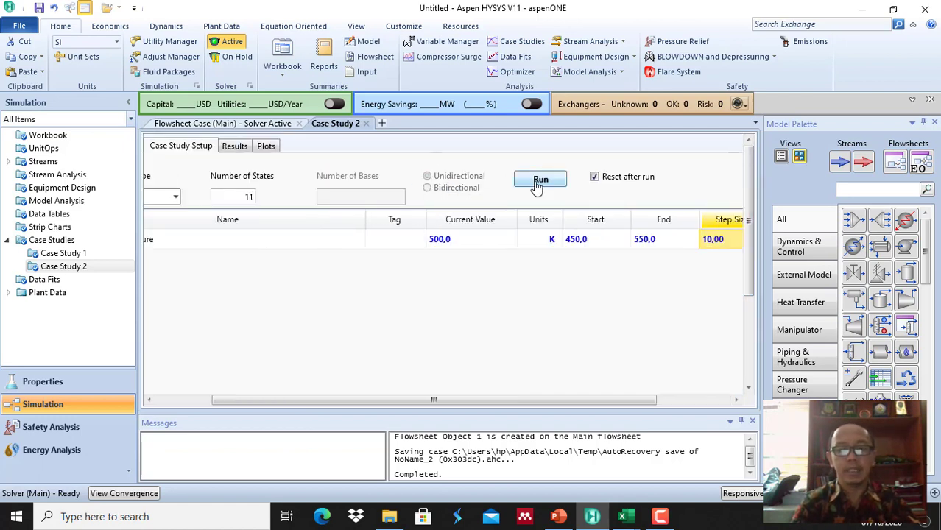
click(234, 147)
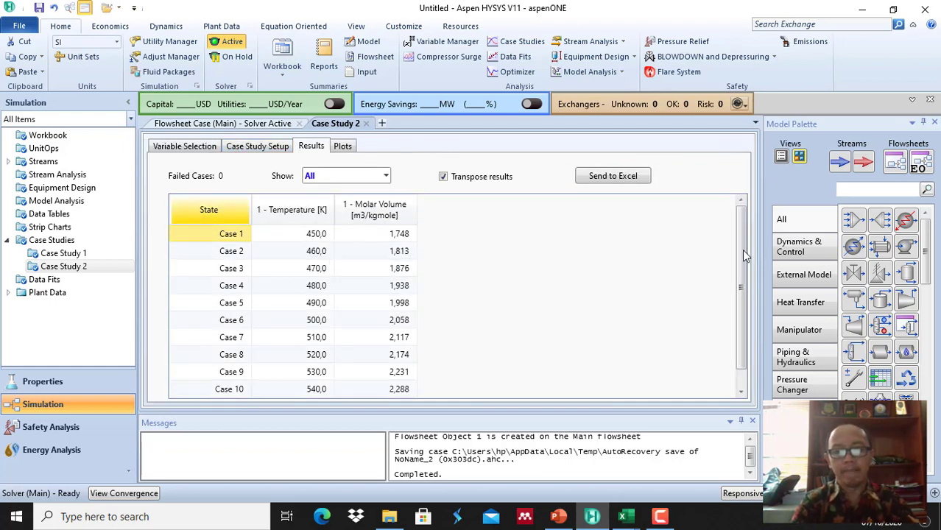
drag(740, 250, 742, 292)
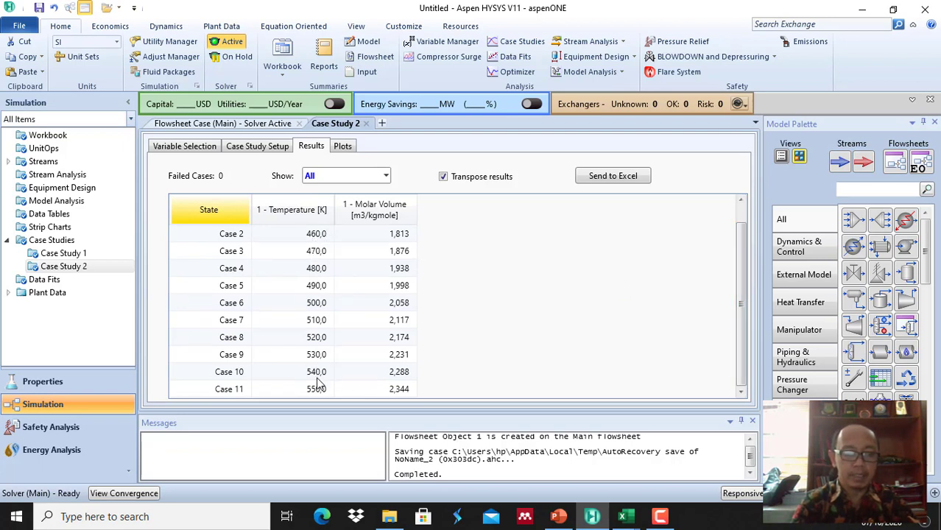
click(399, 237)
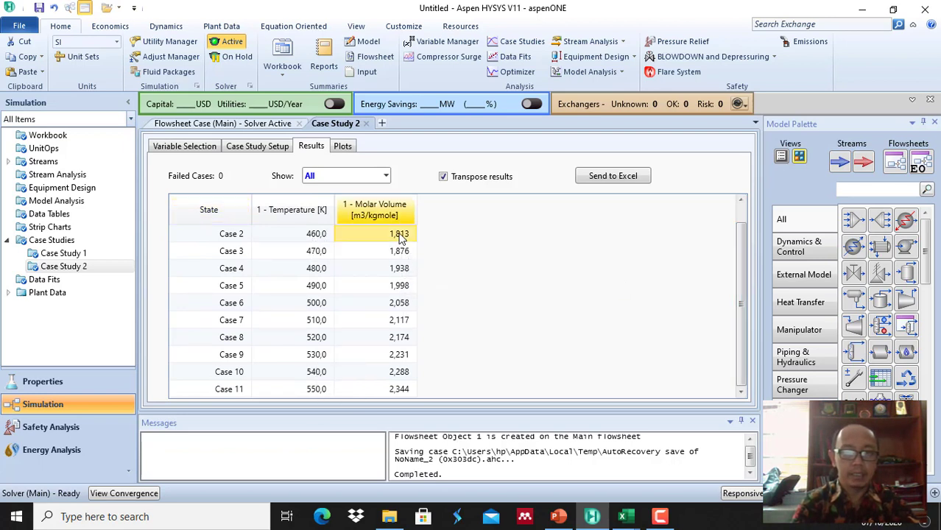
Step: Copy the molar volume values of Case 2 through Case 11 from the Case Study 2 results
key(shift+Down)
key(shift+Down)
key(shift+Down)
key(shift+Down)
key(shift+Down)
key(shift+Down)
key(shift+Down)
key(shift+Down)
key(shift+Down)
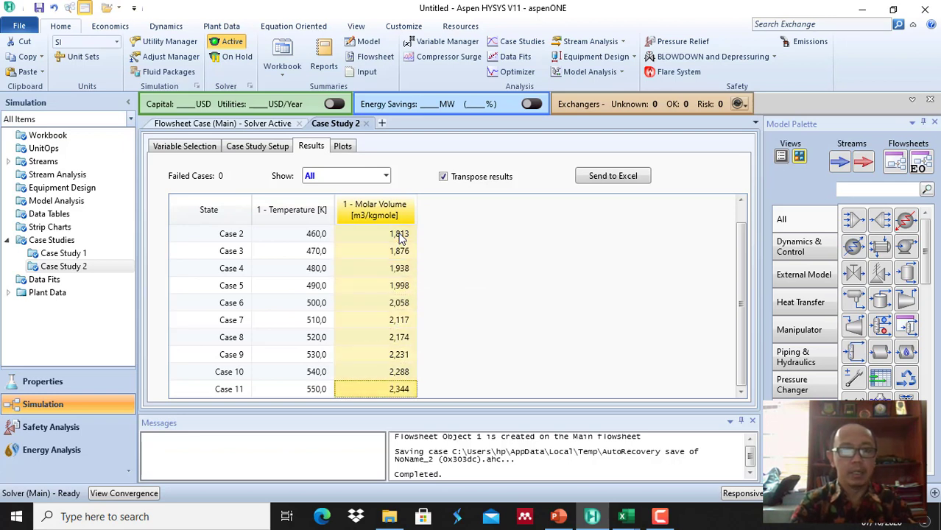
right_click(400, 237)
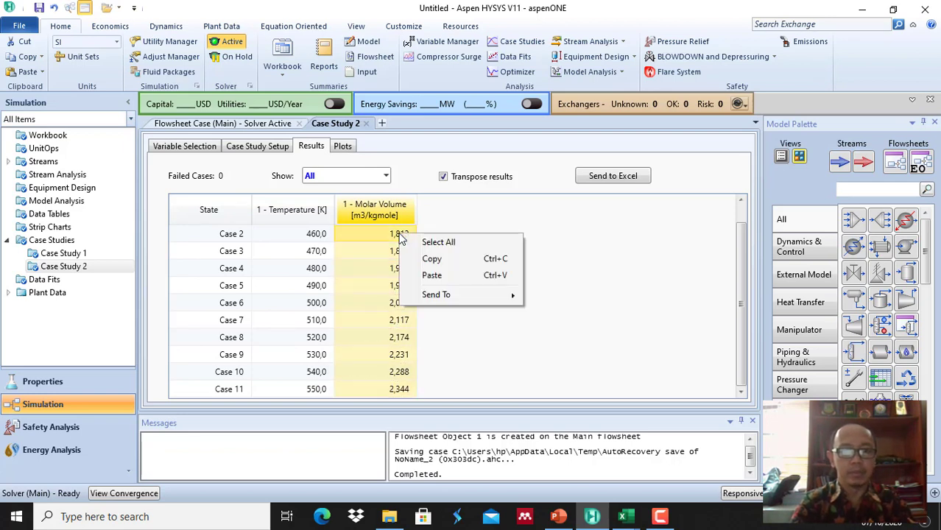
click(432, 259)
Step: Switch to the Excel workbook "minggu ke 2 Peng robinson" and paste the copied molar volumes into Sheet1 starting at C3
mouse_move(625, 516)
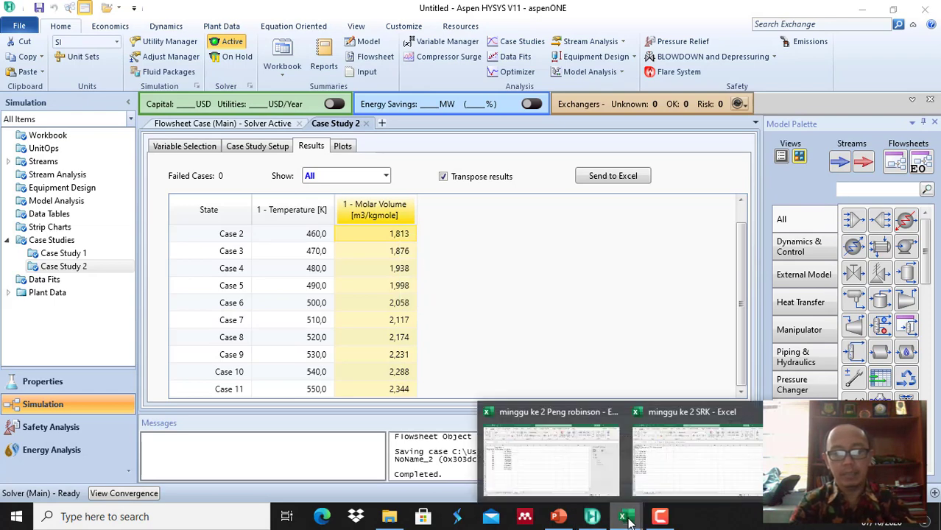
click(600, 466)
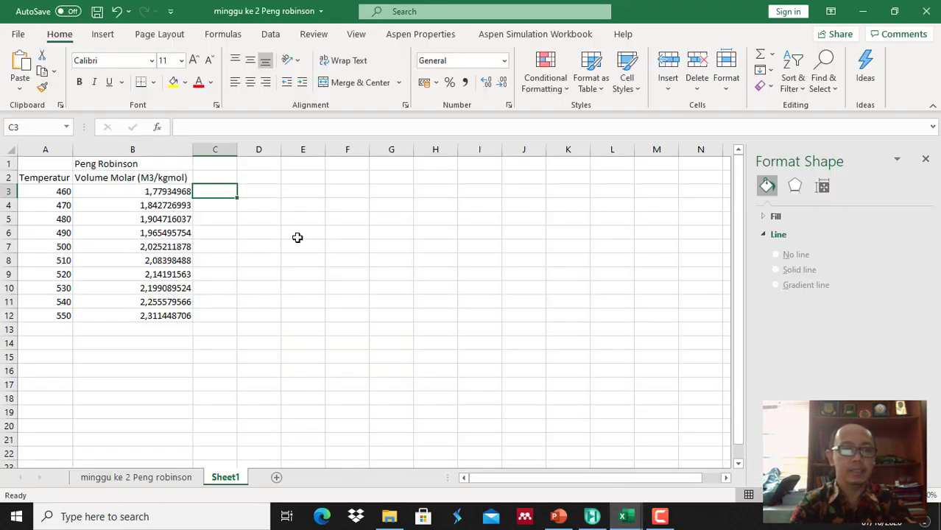
key(ctrl+v)
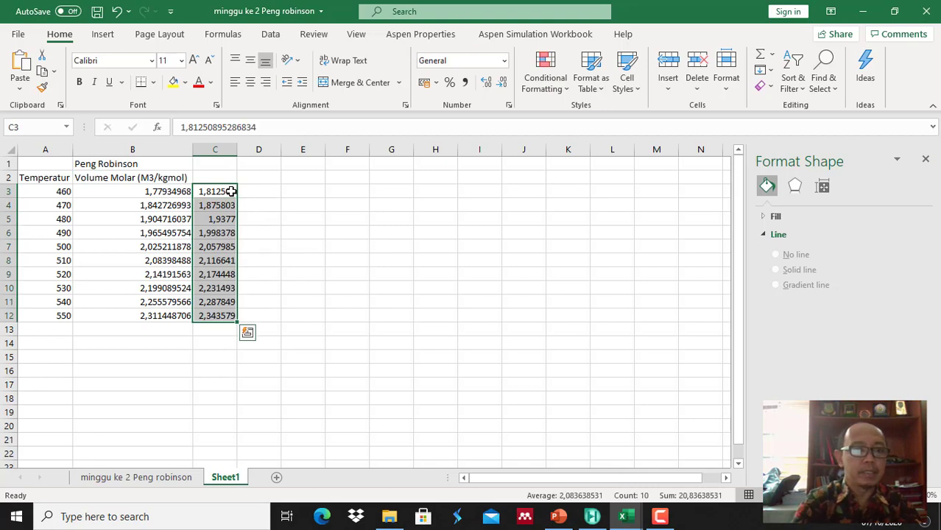
Step: Enter the header "Volume Molar (m3/kgmol)" in cell C2 above the pasted values
click(208, 177)
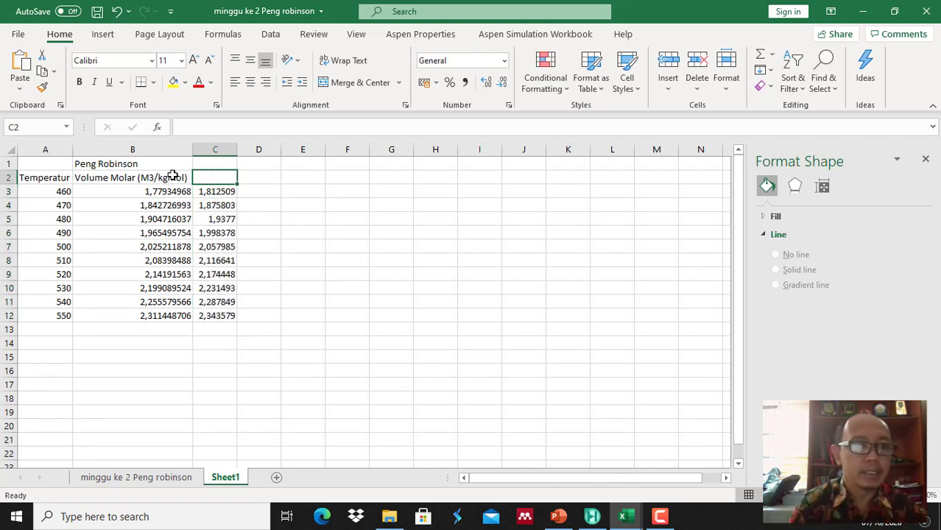
text(Vol)
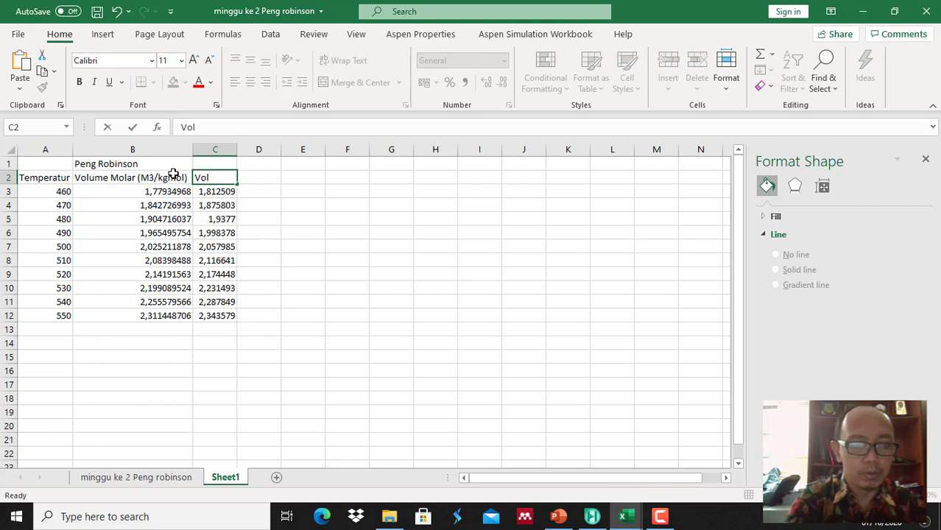
text(ume Molar (m3/kgmi)
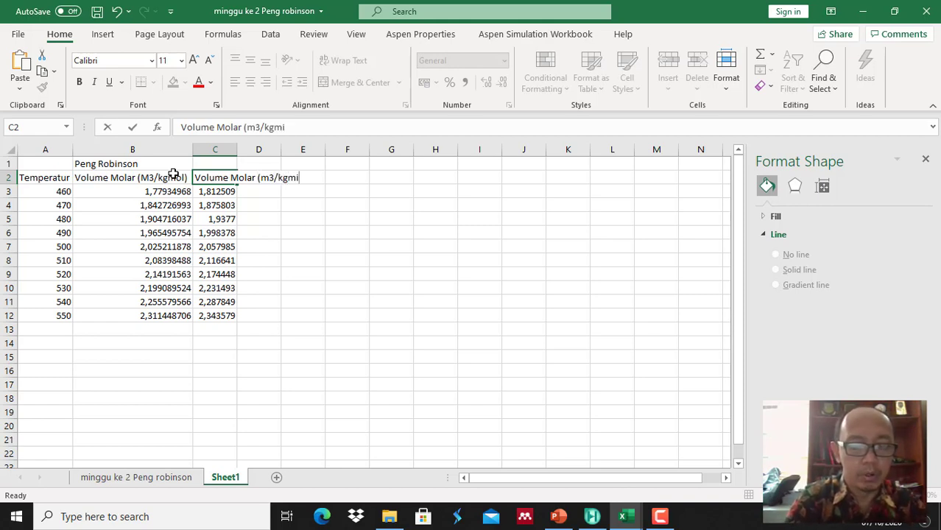
text())
key(Return)
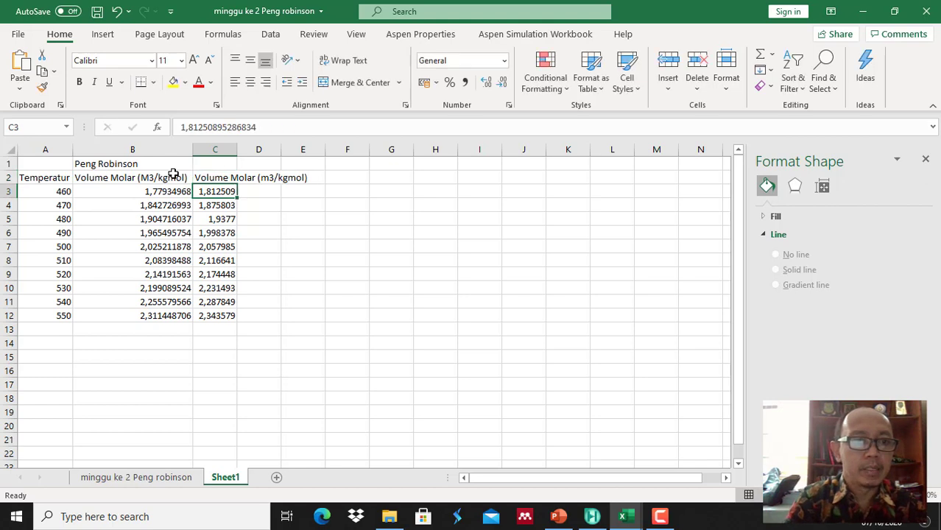
Step: Enter the heading "Soave-Redlich-Kwong" in cell C1 and fit the width of column C to its contents
click(203, 164)
text(Soave-Re)
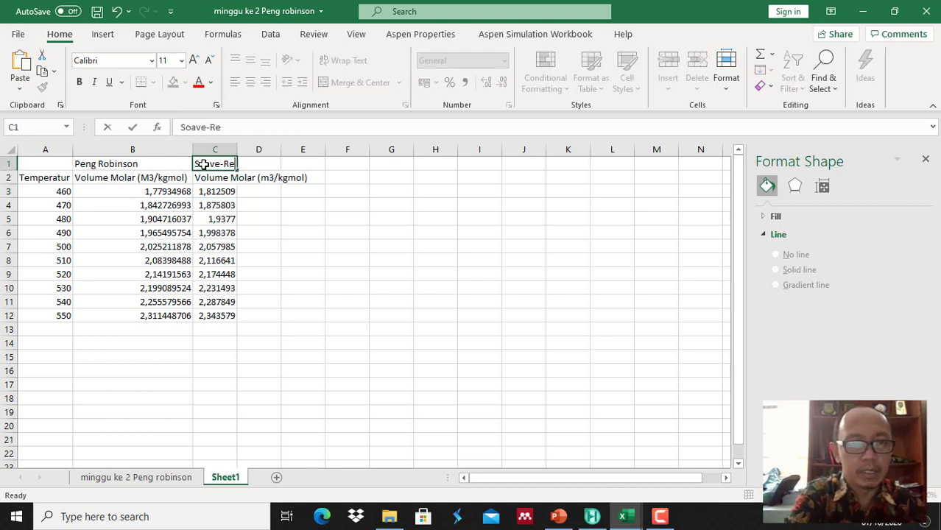
text(dlich-Kwong)
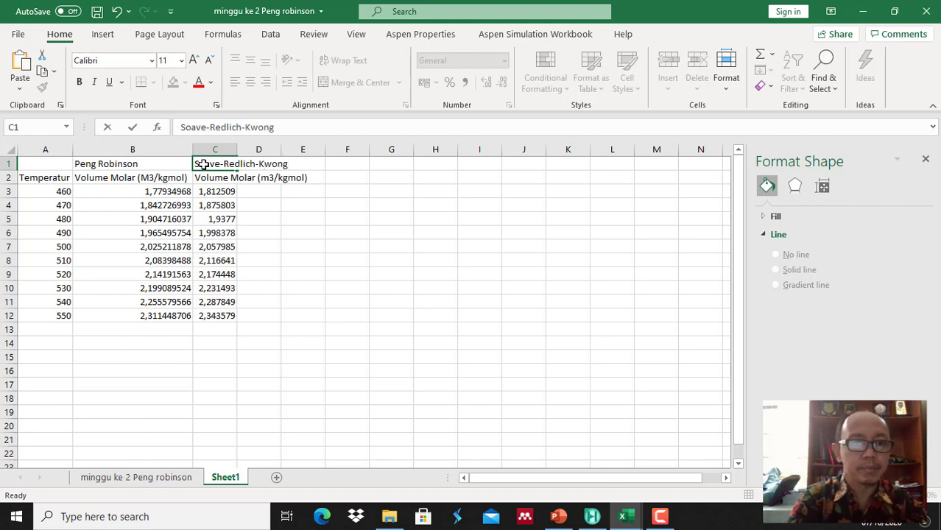
key(Return)
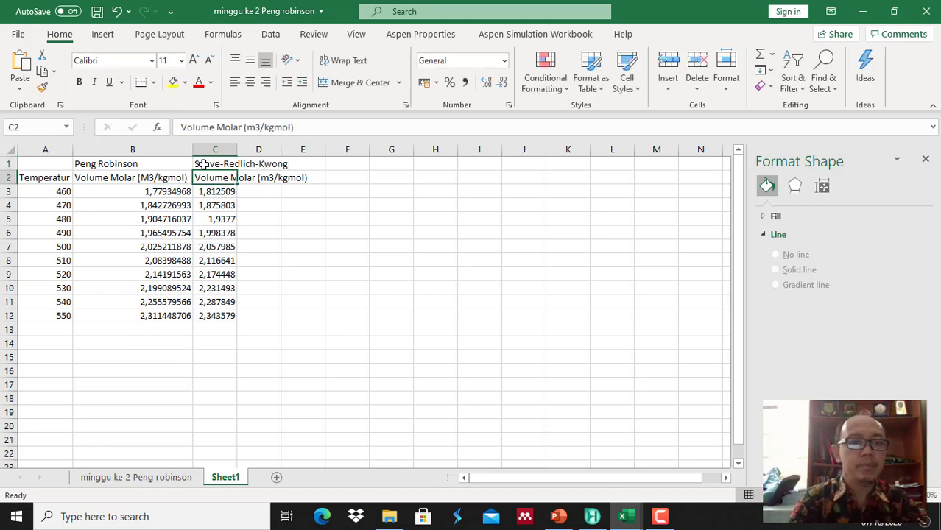
double_click(241, 144)
click(349, 238)
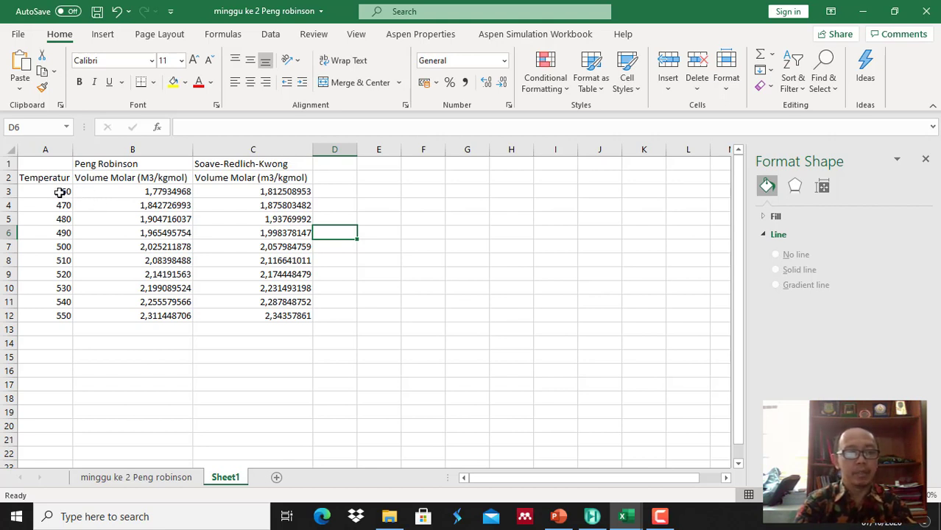
Step: Review the temperature and Peng Robinson data on Sheet1 and the comparison chart on the sheet "minggu ke 2 Peng robinson"
drag(60, 192, 141, 313)
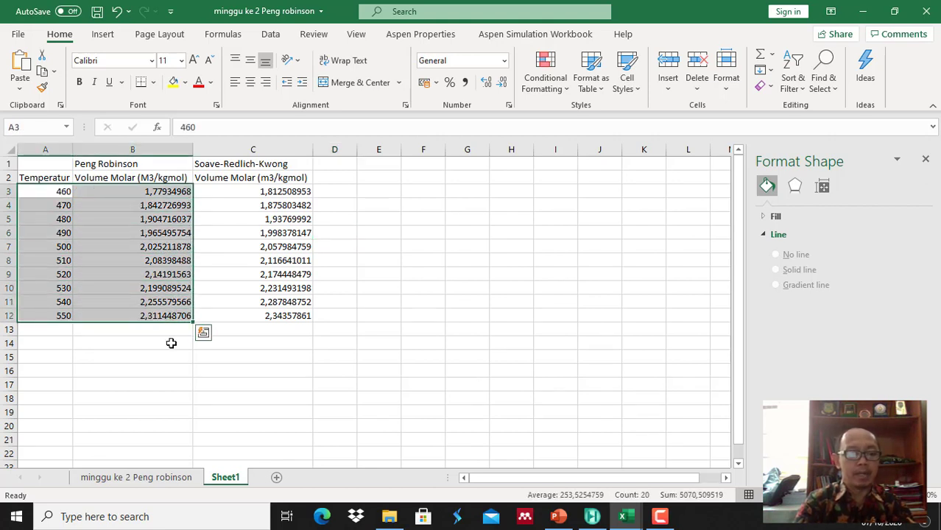
click(237, 389)
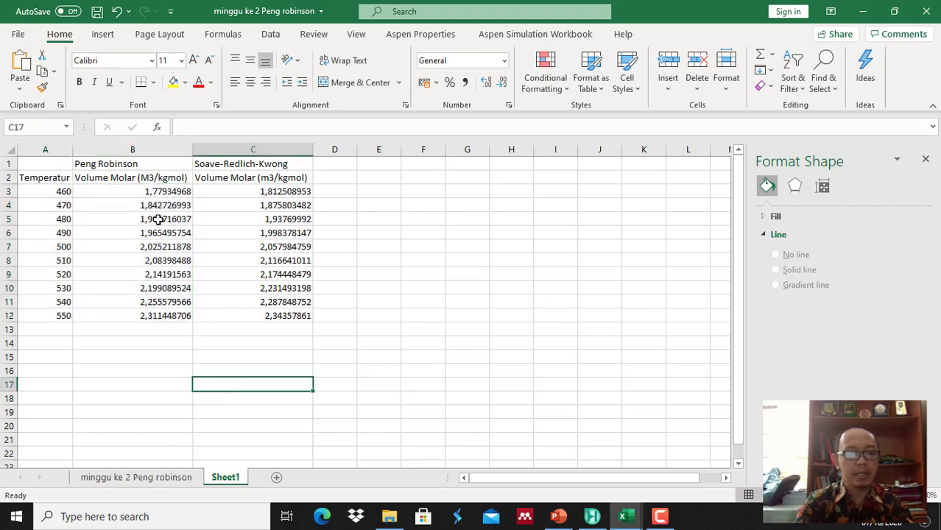
click(142, 480)
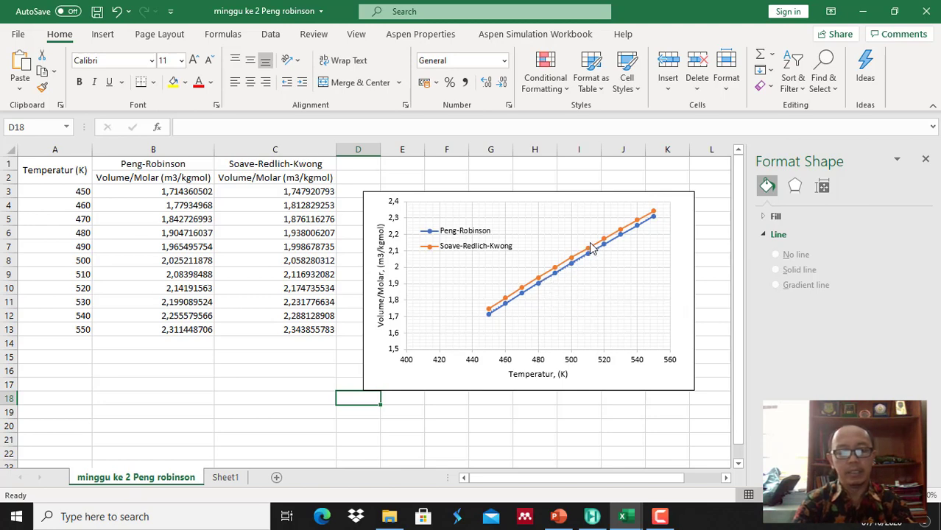
mouse_move(597, 250)
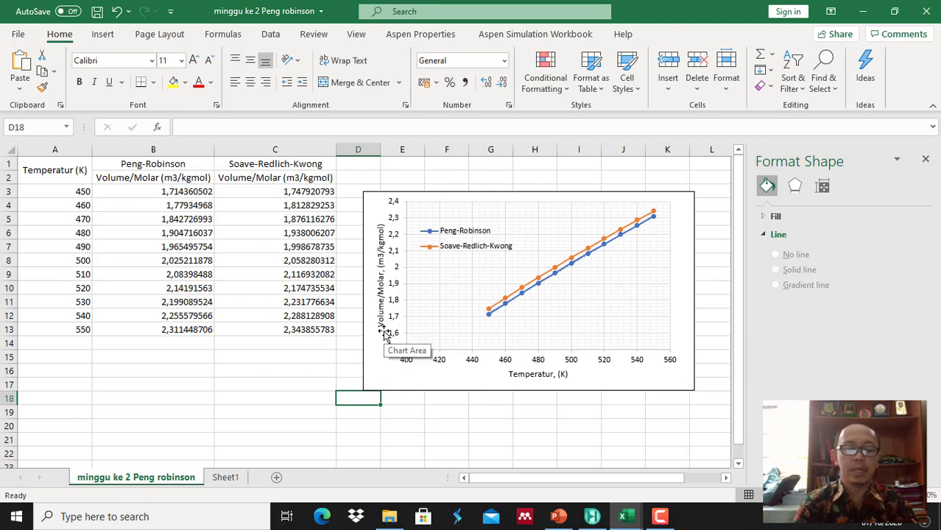
Step: Switch to Aspen HYSYS and examine the Case Study 2 plot of molar volume against temperature
click(591, 518)
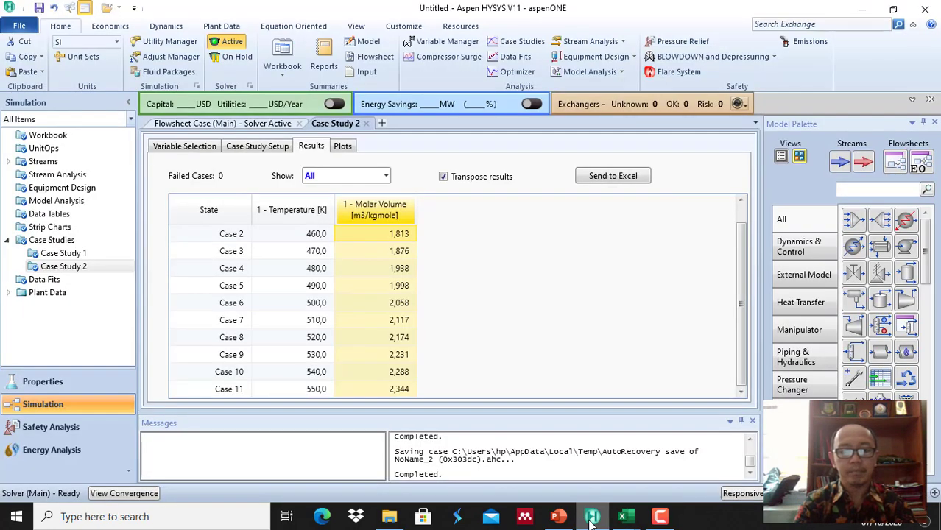
click(342, 147)
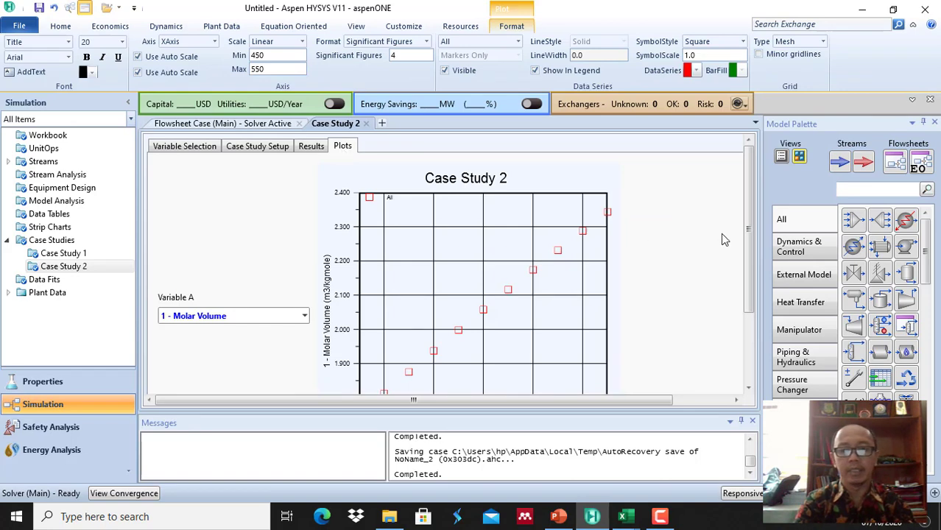
drag(747, 244, 750, 276)
mouse_move(409, 317)
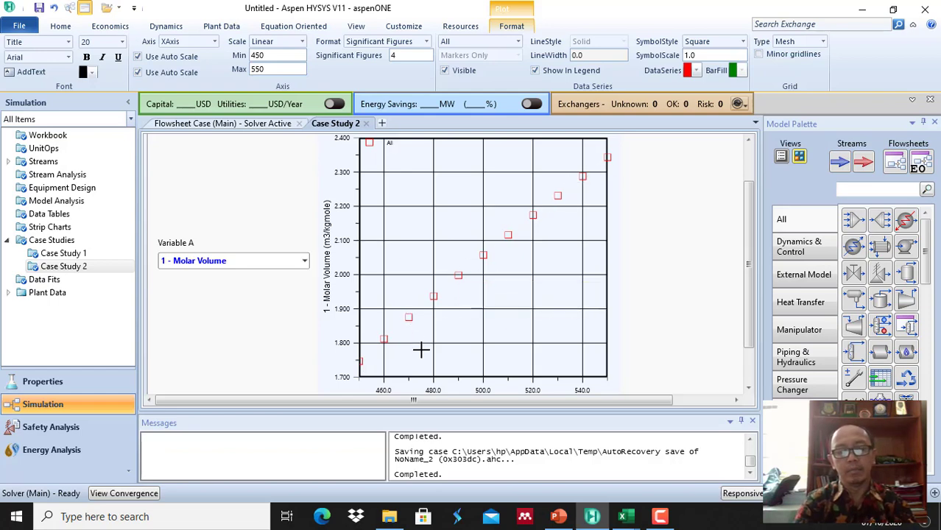
drag(743, 284, 744, 252)
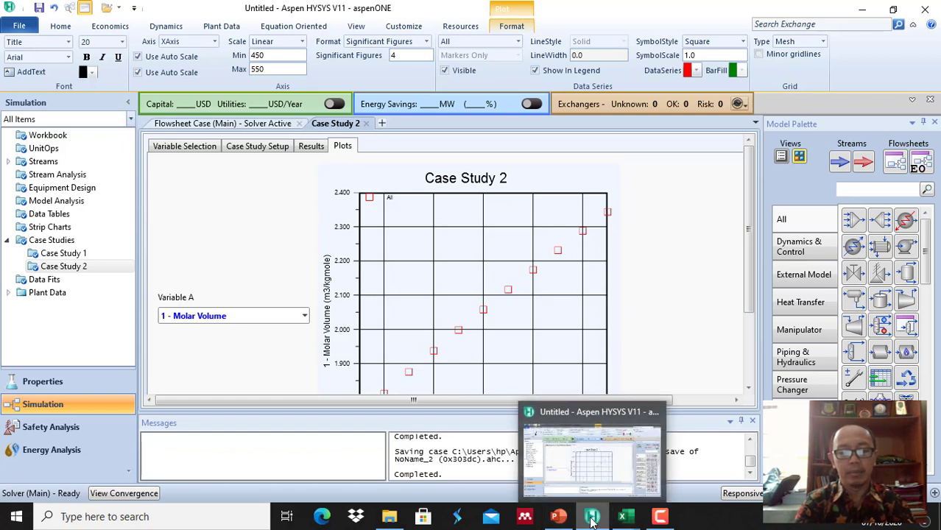
Step: Review the comparison chart in Excel, then the exercise on slide 8 and its answer chart on slide 9 in PowerPoint
mouse_move(623, 515)
click(593, 483)
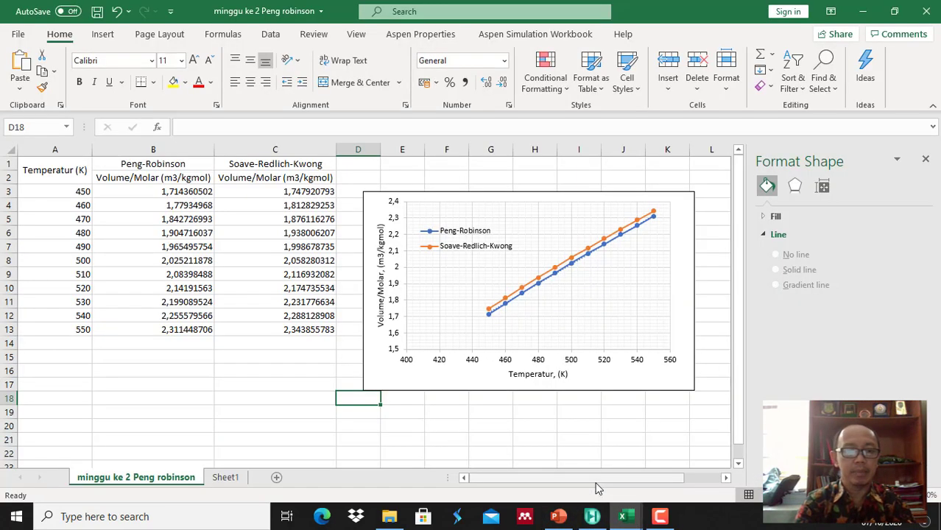
click(518, 423)
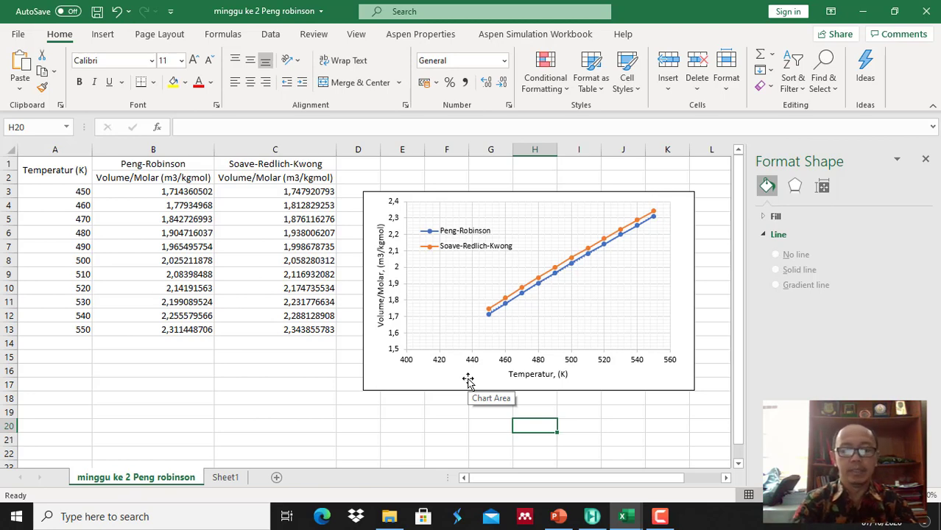
click(557, 517)
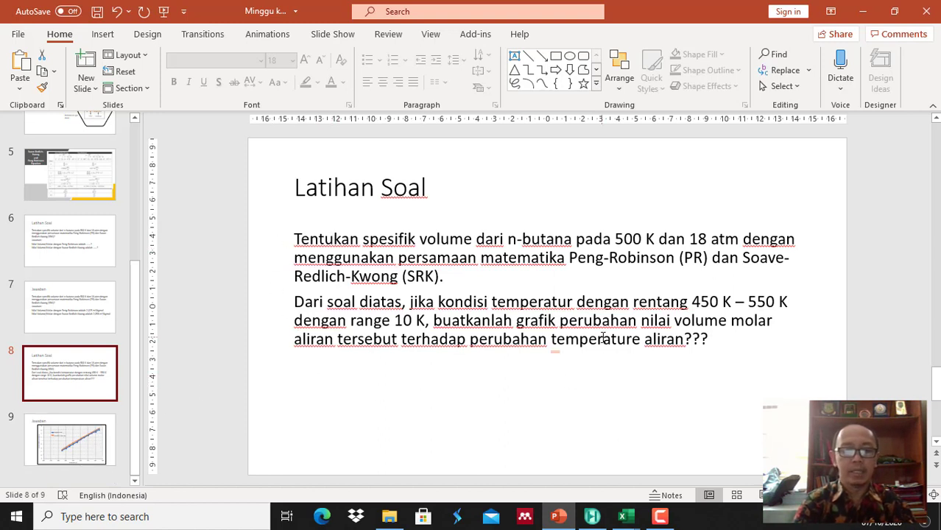
click(104, 438)
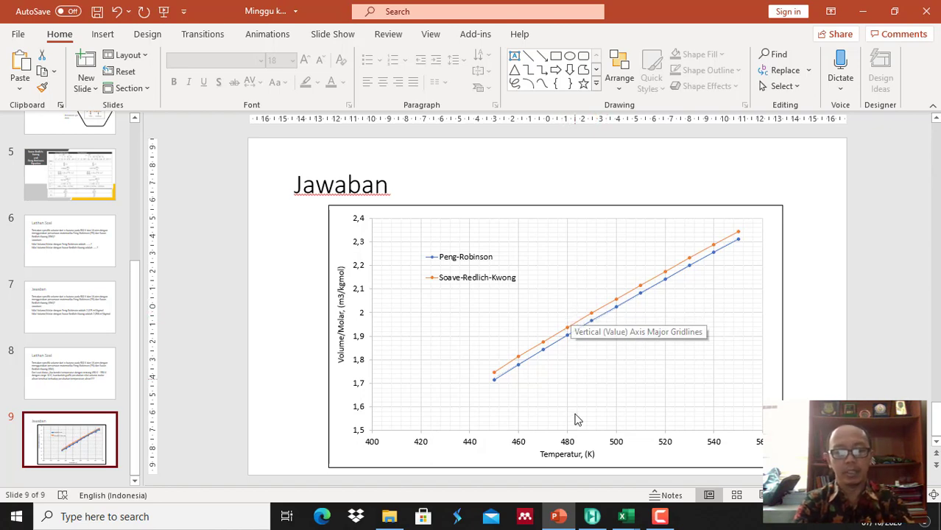
Step: Return to Aspen HYSYS and inspect the full range of the Case Study 2 molar volume plot again
click(593, 517)
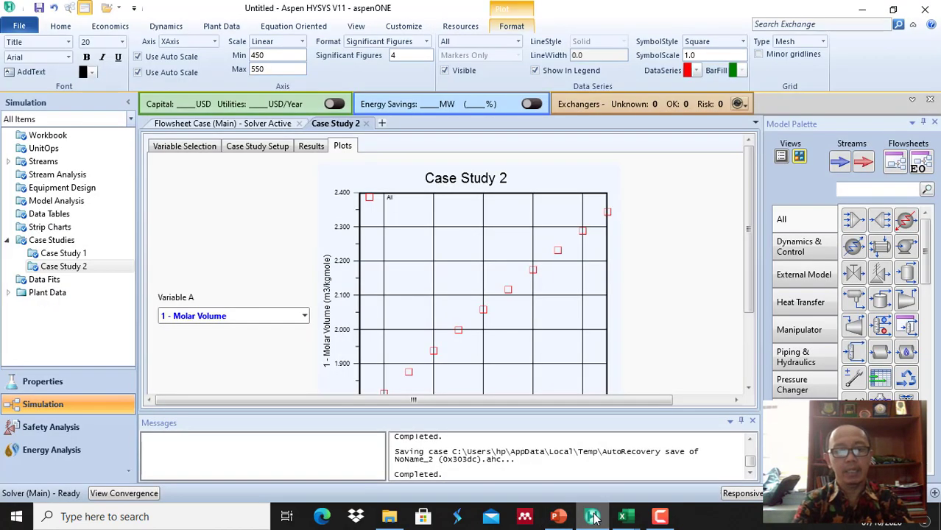
drag(748, 289, 749, 322)
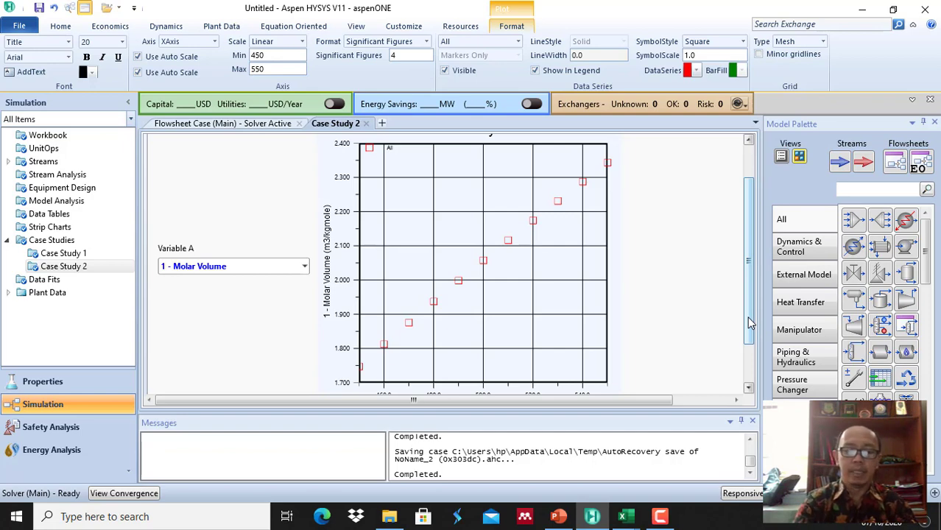
drag(750, 322, 757, 260)
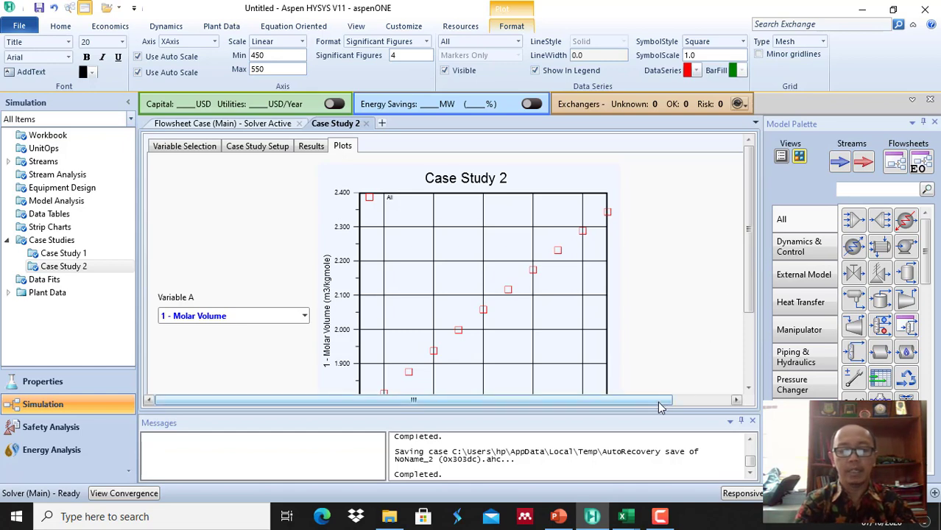
click(661, 516)
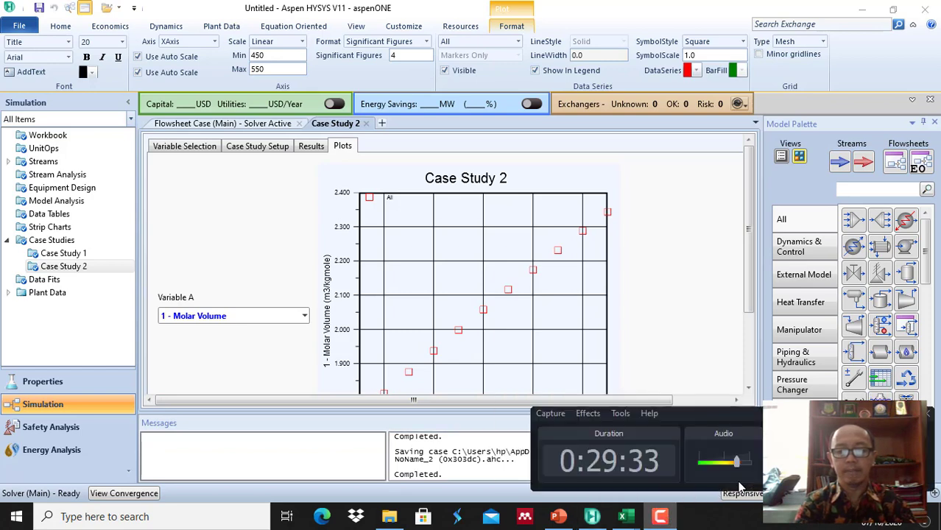